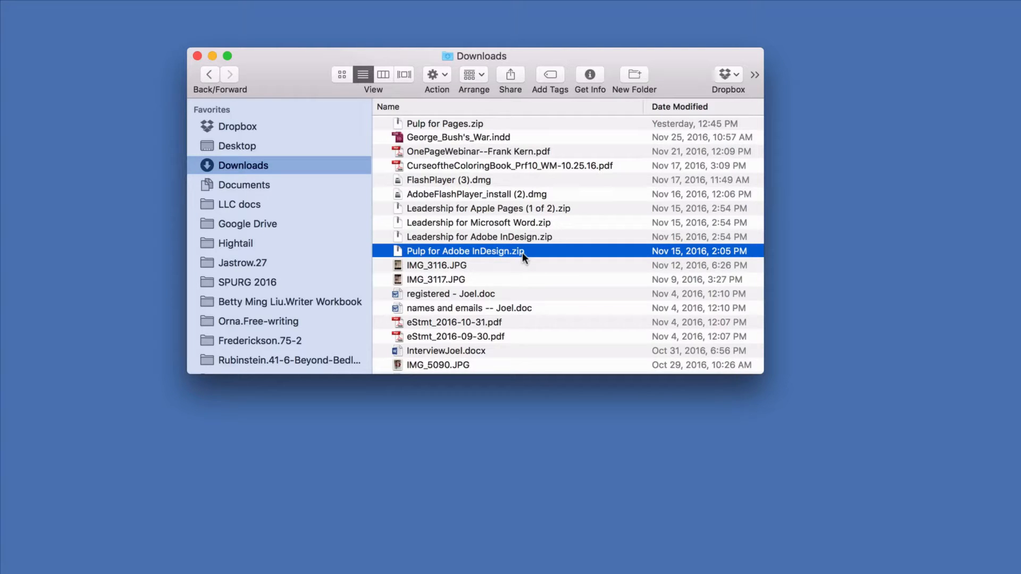
Extract Pulp for Adobe InDesign.zip and open its folder, settling on the 6x9 template among the page sizes
{"action": "double_click", "coordinate": [445, 250]}
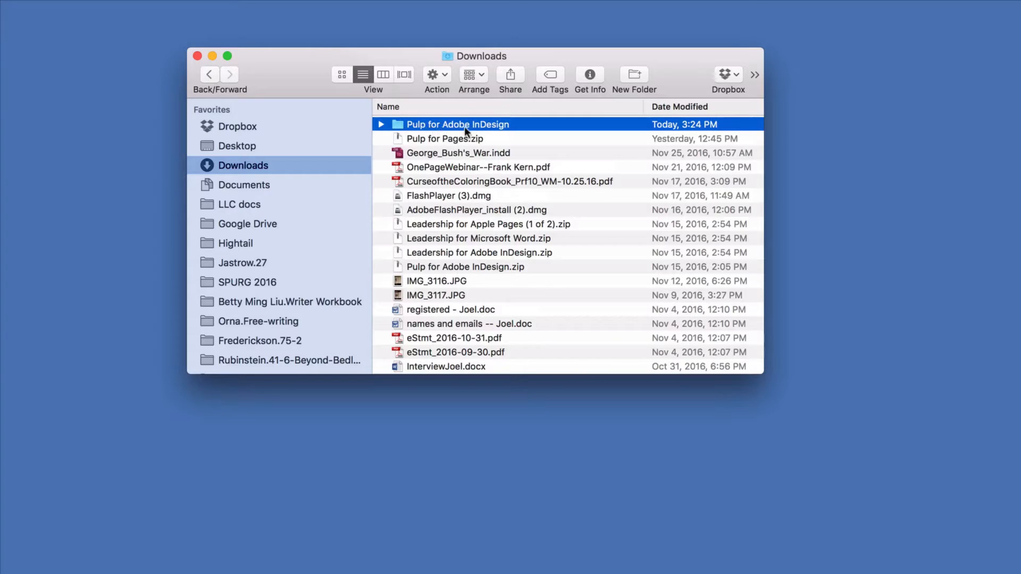
{"action": "double_click", "coordinate": [397, 124]}
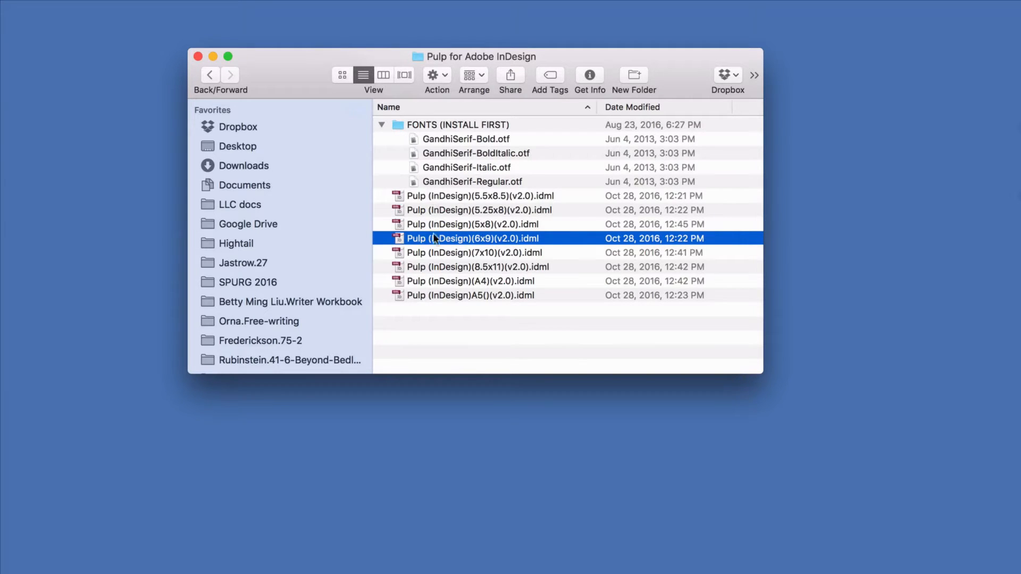
{"action": "left_click", "coordinate": [415, 197]}
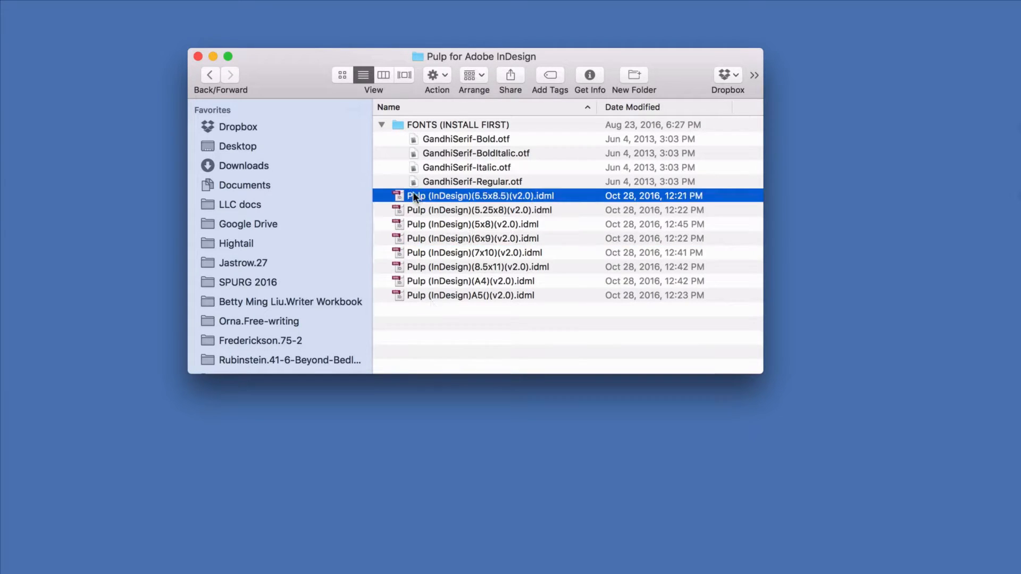
{"action": "left_click", "coordinate": [415, 210]}
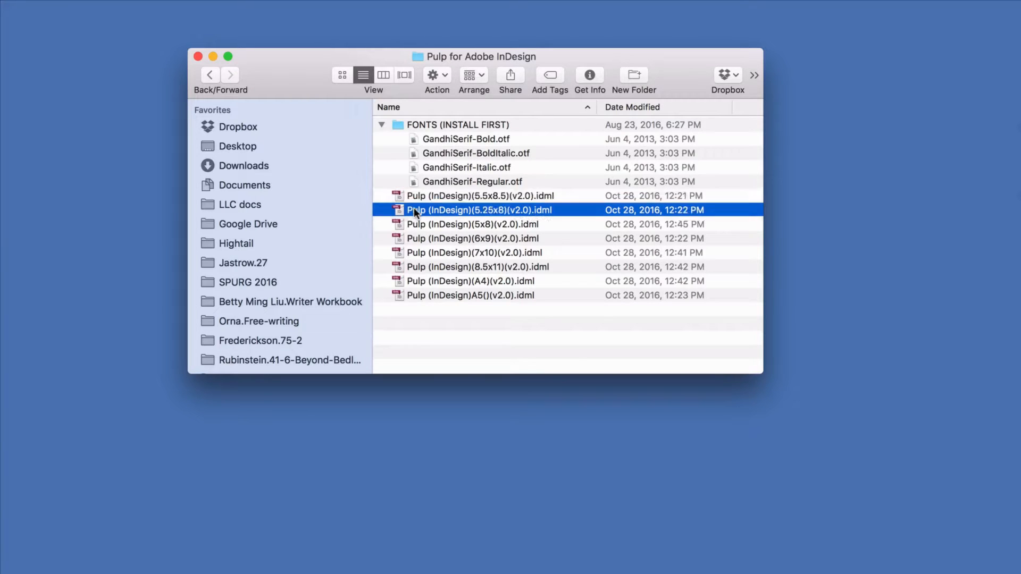
{"action": "left_click", "coordinate": [415, 238]}
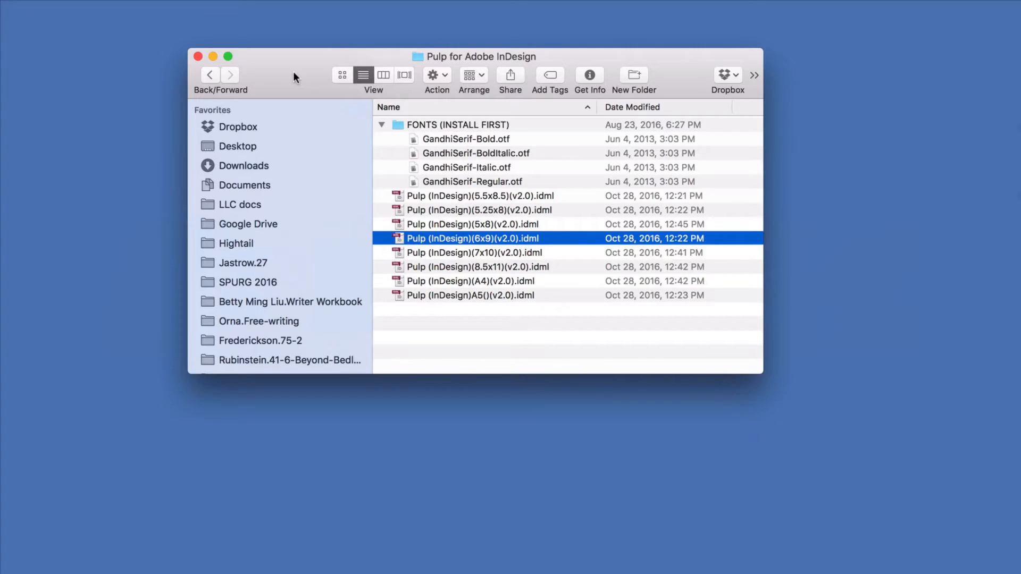
Open the four GandhiSerif font files from the FONTS (INSTALL FIRST) folder together and install the Gandhi Serif font
{"action": "left_click", "coordinate": [458, 136]}
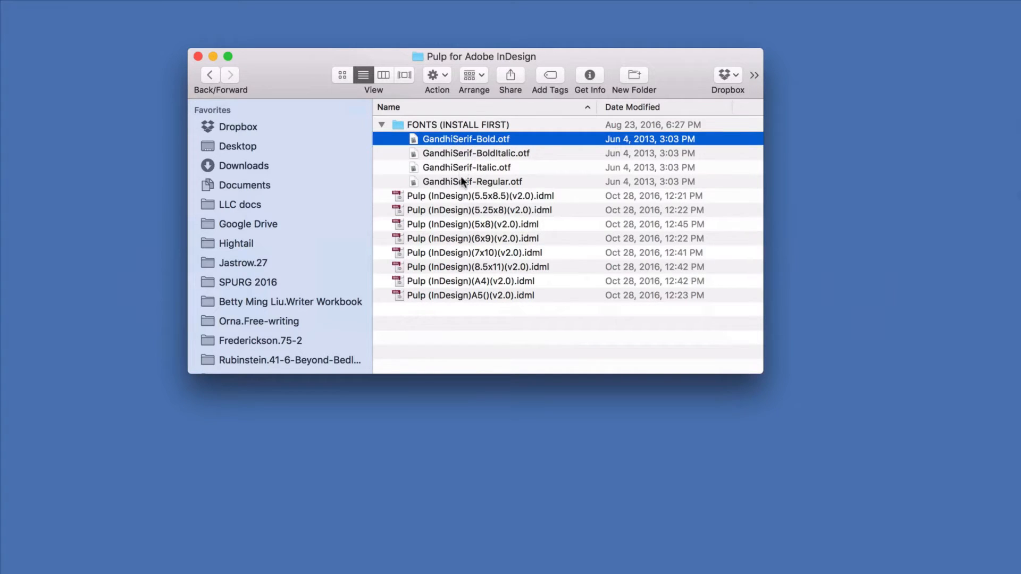
{"action": "left_click", "coordinate": [461, 177], "text": "shift"}
{"action": "right_click", "coordinate": [460, 177]}
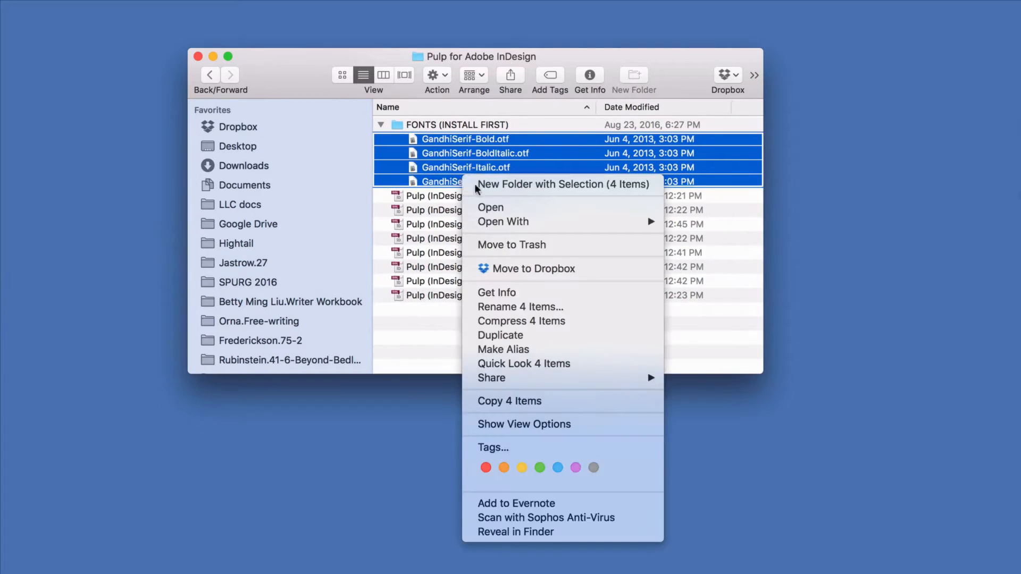
{"action": "left_click", "coordinate": [484, 207]}
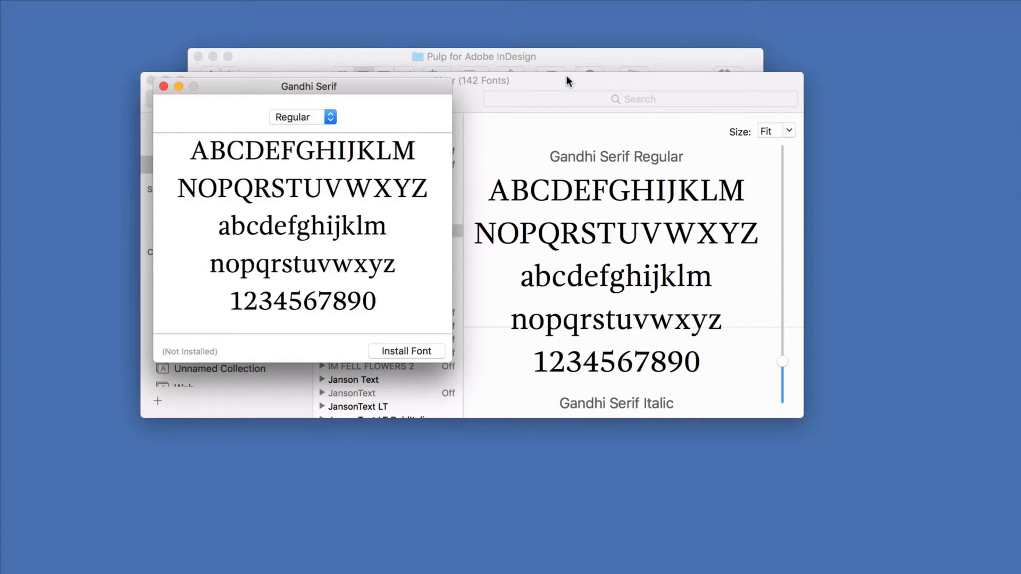
{"action": "left_click", "coordinate": [330, 117]}
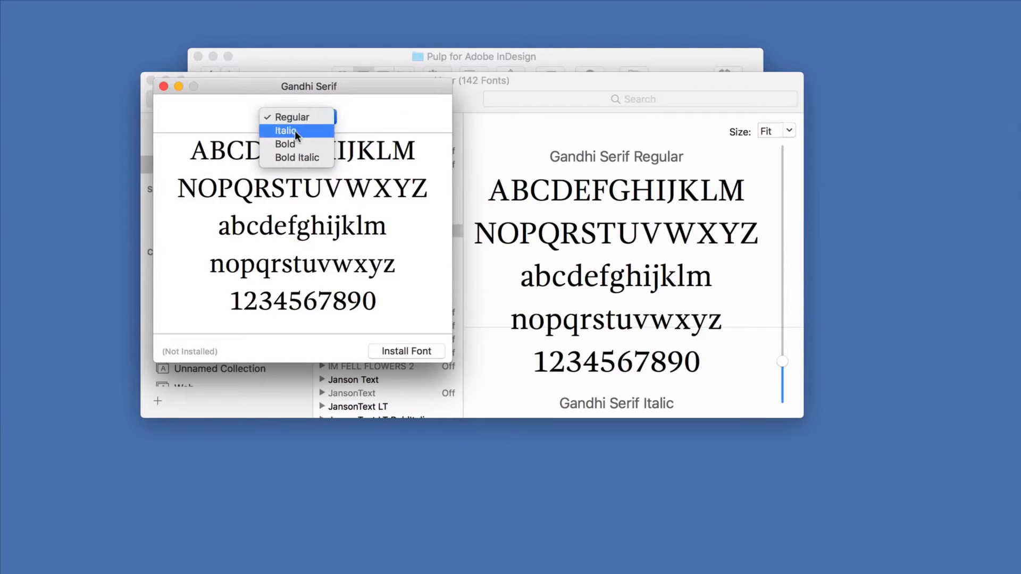
{"action": "left_click", "coordinate": [371, 118]}
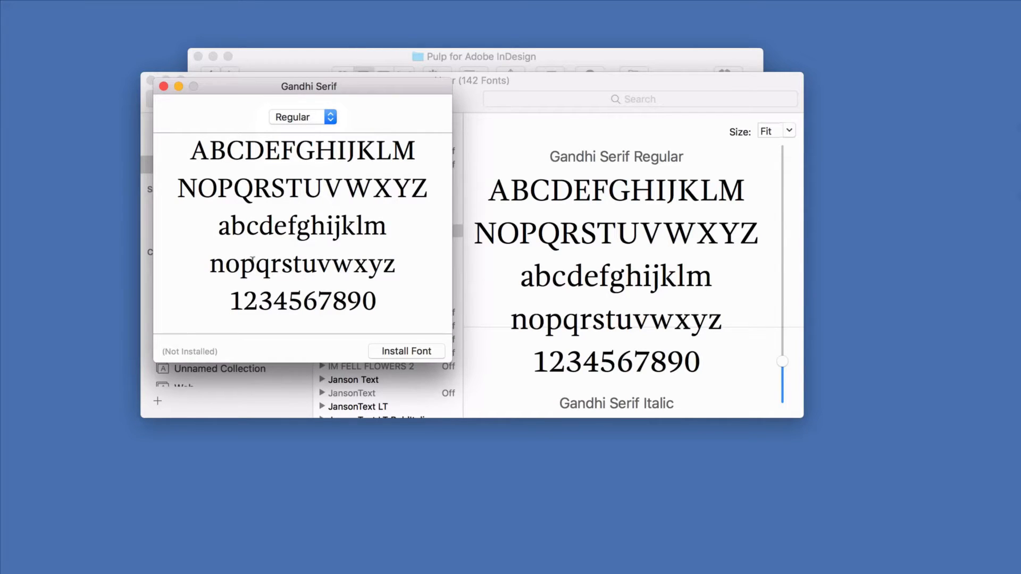
{"action": "left_click", "coordinate": [413, 349]}
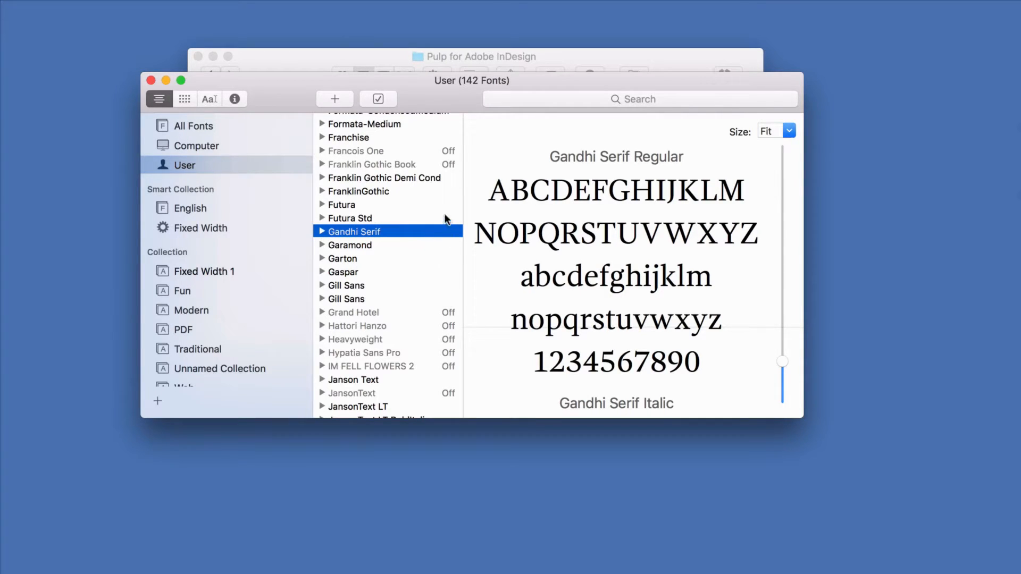
Examine the Regular, Italic, Bold and Bold Italic typefaces of the Gandhi Serif family in Font Book
{"action": "left_click", "coordinate": [321, 231]}
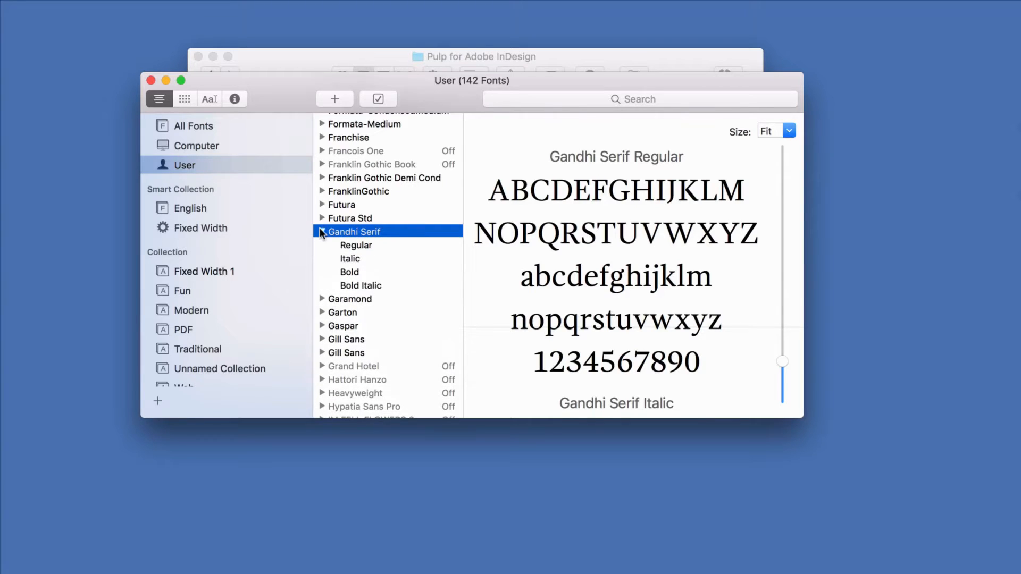
{"action": "left_click", "coordinate": [351, 244]}
{"action": "left_click", "coordinate": [349, 259]}
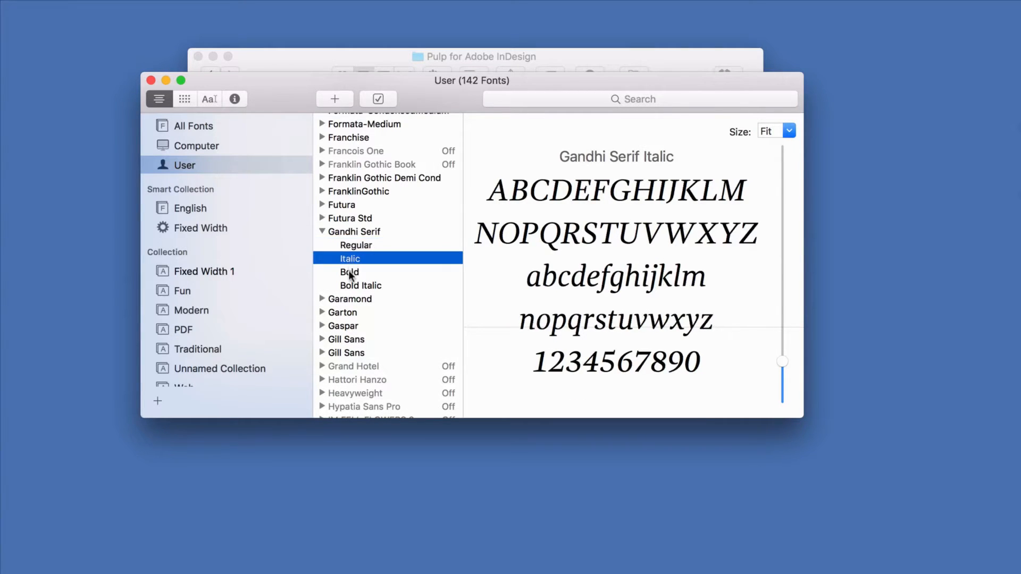
{"action": "left_click", "coordinate": [349, 272]}
{"action": "left_click", "coordinate": [350, 285]}
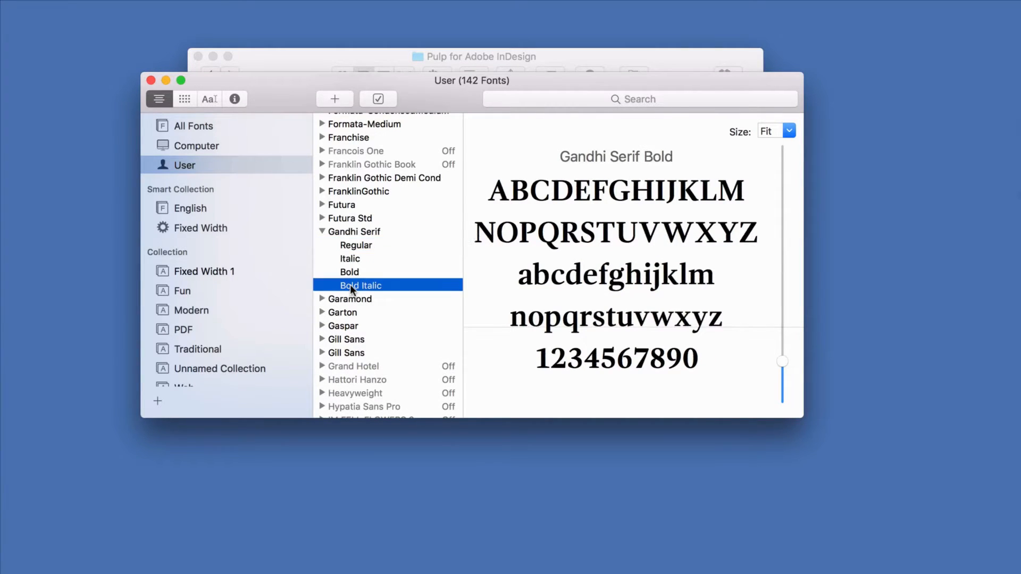
{"action": "left_click", "coordinate": [321, 232]}
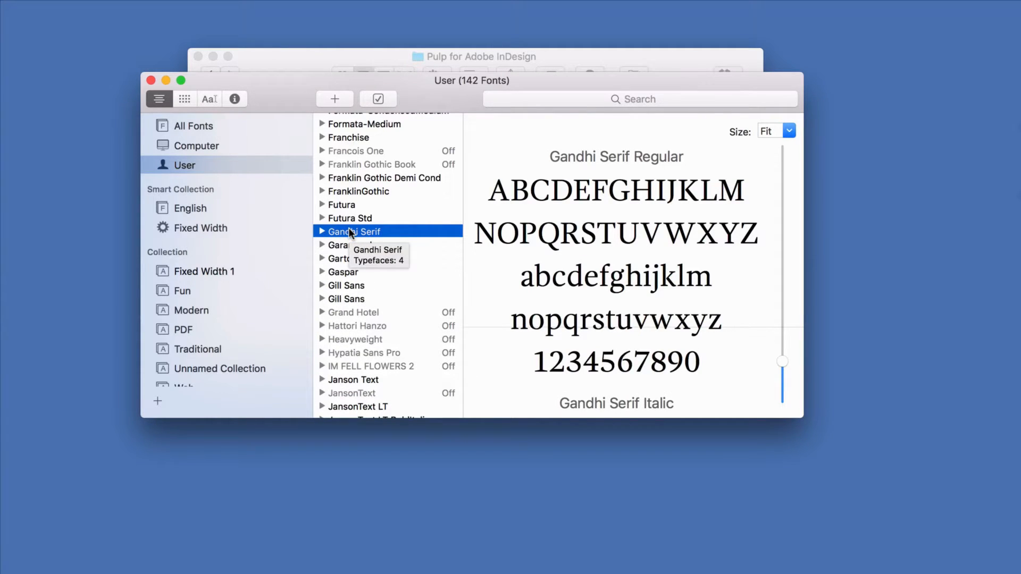
Switch back to the Pulp for Adobe InDesign folder in Finder and open the 6x9 (v2.0) template in InDesign
{"action": "left_click", "coordinate": [322, 55], "text": "alt"}
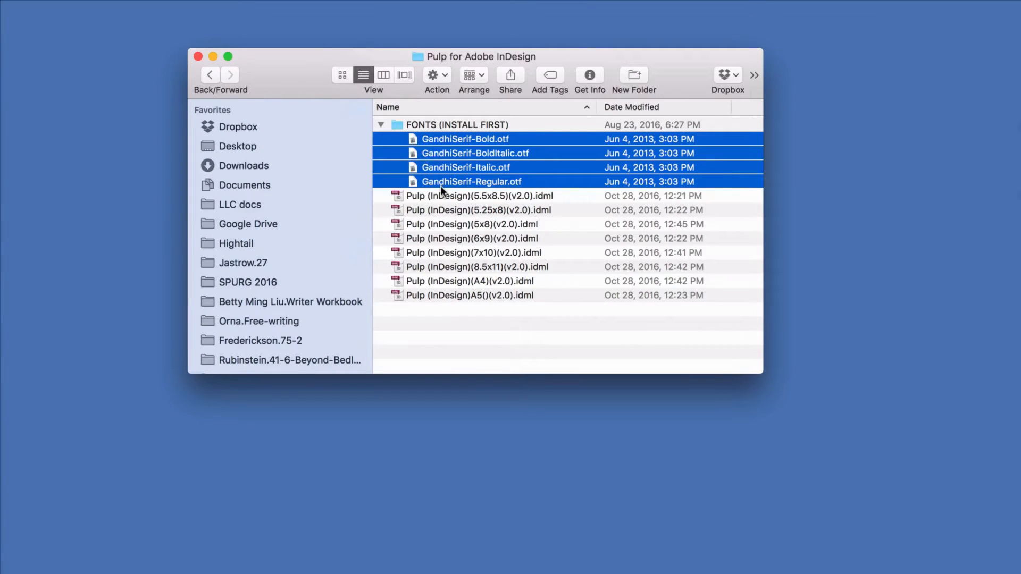
{"action": "left_click", "coordinate": [380, 124]}
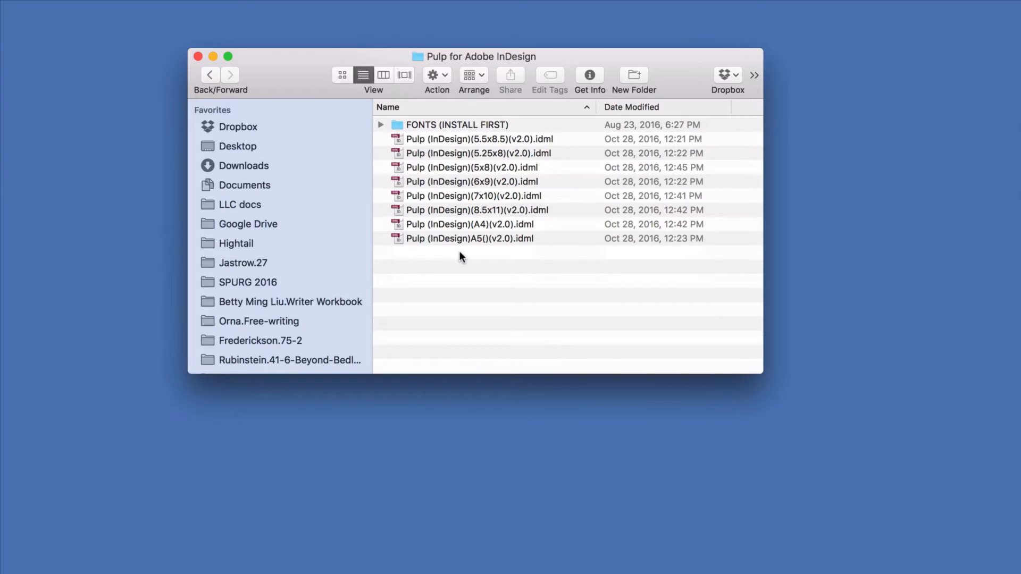
{"action": "left_click", "coordinate": [458, 182]}
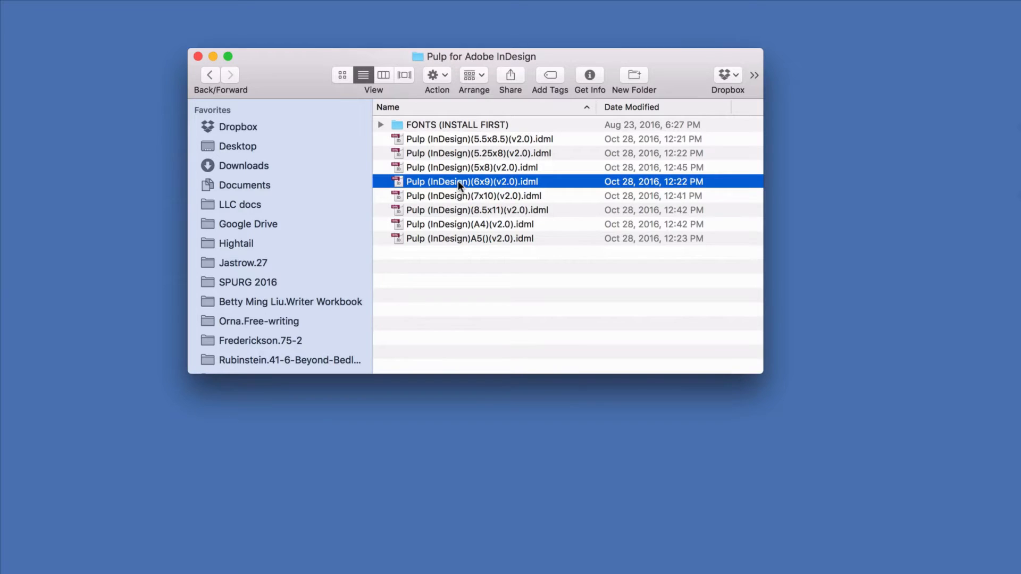
{"action": "double_click", "coordinate": [458, 181]}
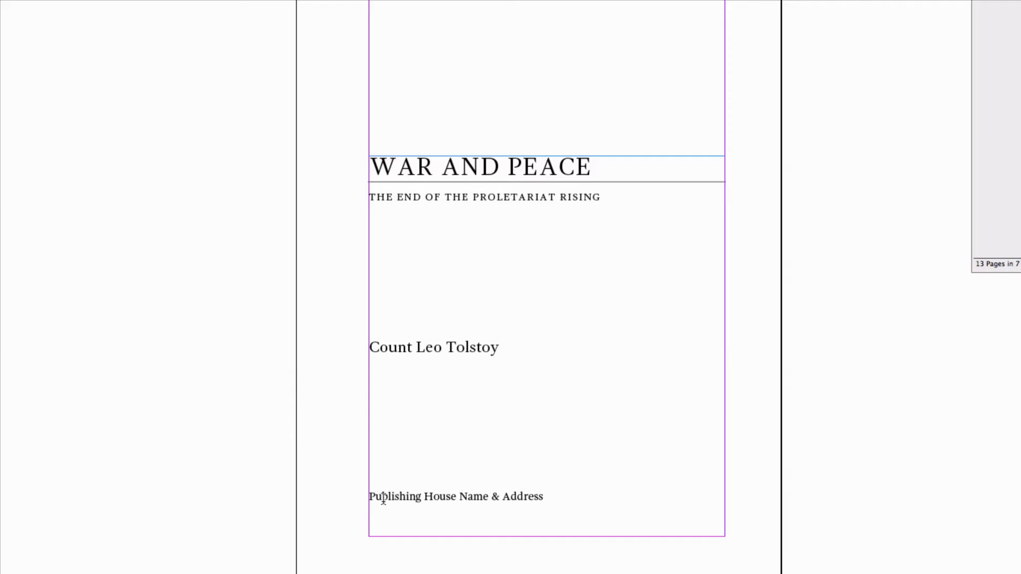
Replace the publishing house placeholder on the title page with "Marin Bookworks / San Rafael" and leave the text frame deselected
{"action": "left_click_drag", "start_coordinate": [369, 496], "coordinate": [542, 498]}
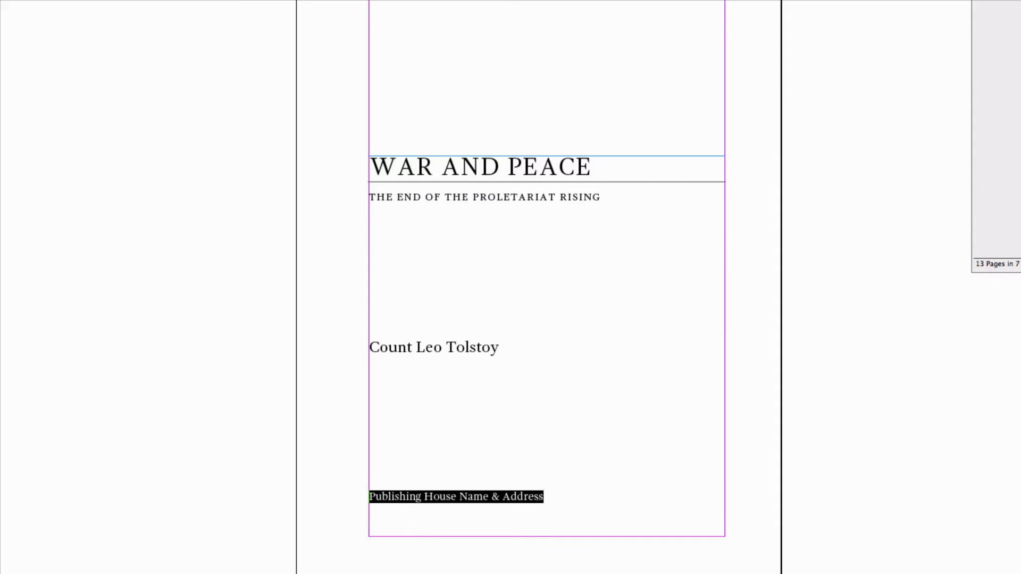
{"action": "type", "text": "Marin P"}
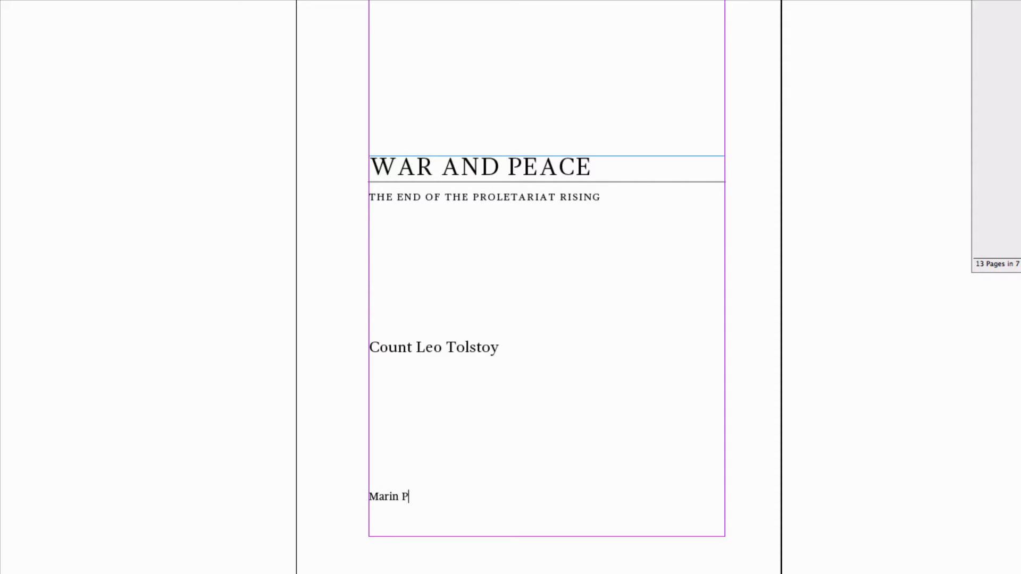
{"action": "key", "text": "BackSpace"}
{"action": "type", "text": "Bookworks / San Rafa"}
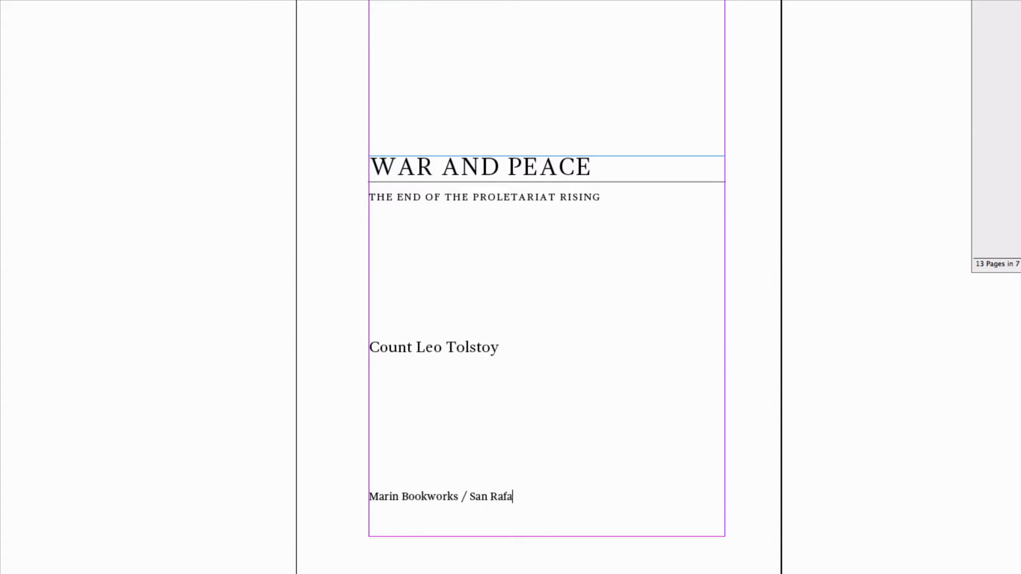
{"action": "type", "text": "el"}
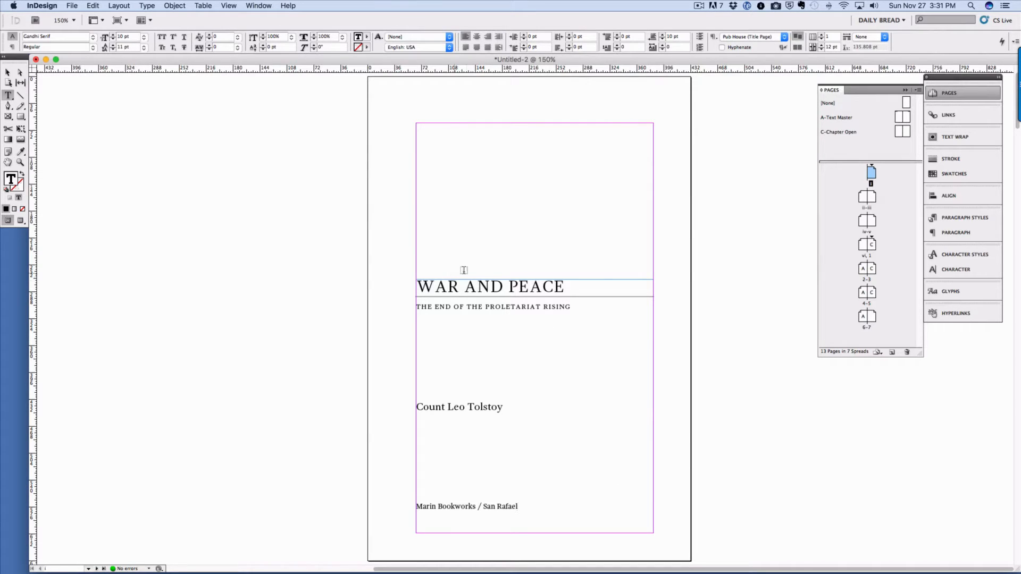
{"action": "left_click", "coordinate": [8, 73]}
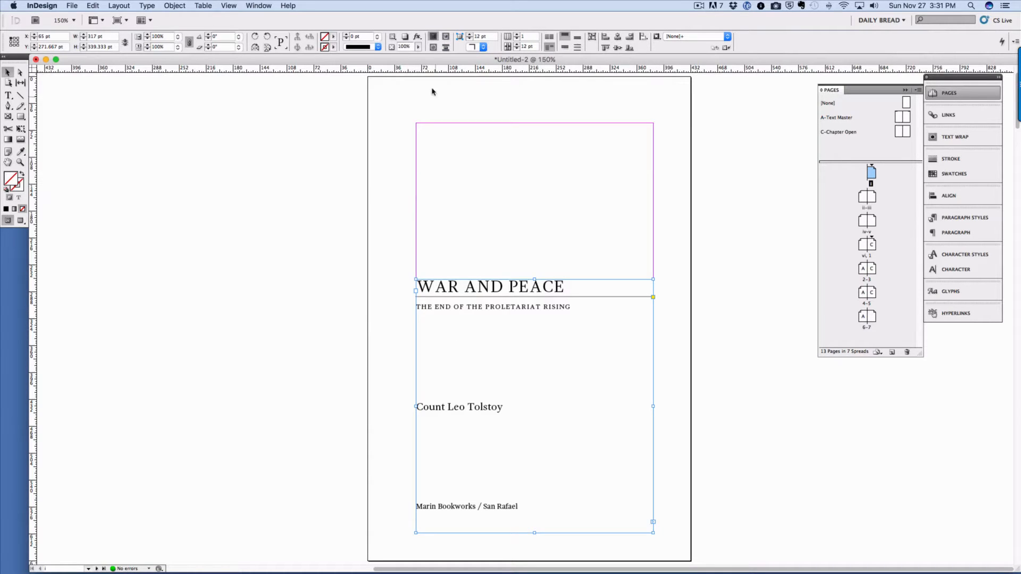
{"action": "left_click", "coordinate": [319, 326]}
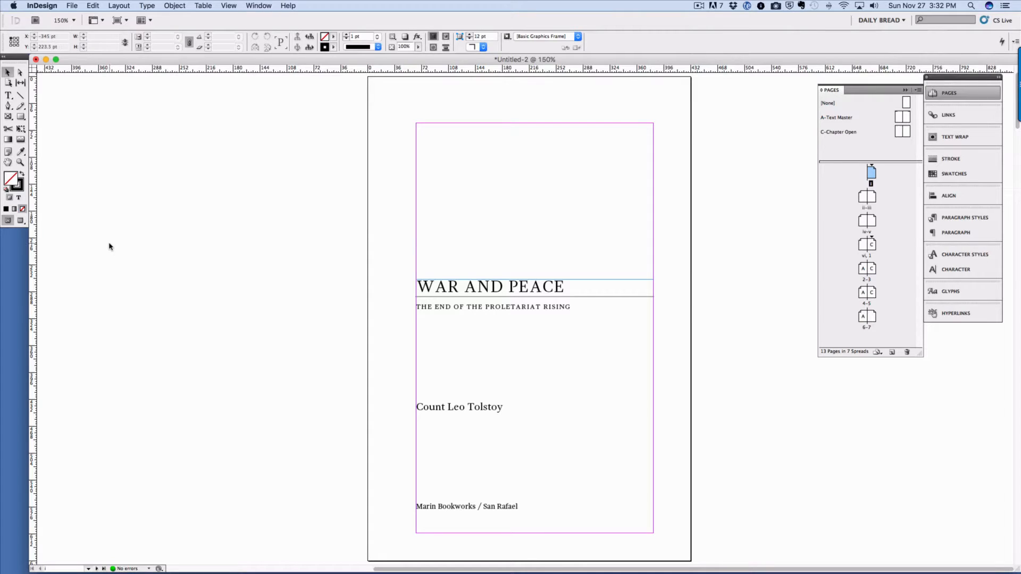
View the title page in Preview mode without guides and return to Normal mode
{"action": "left_click", "coordinate": [20, 221]}
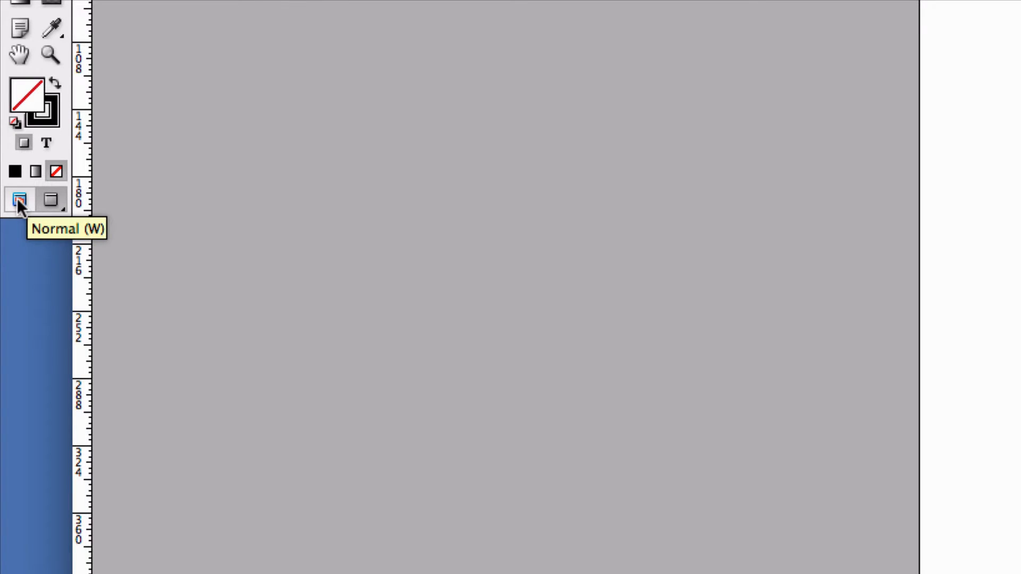
{"action": "left_click", "coordinate": [17, 198]}
{"action": "left_click", "coordinate": [50, 201]}
{"action": "left_click", "coordinate": [18, 200]}
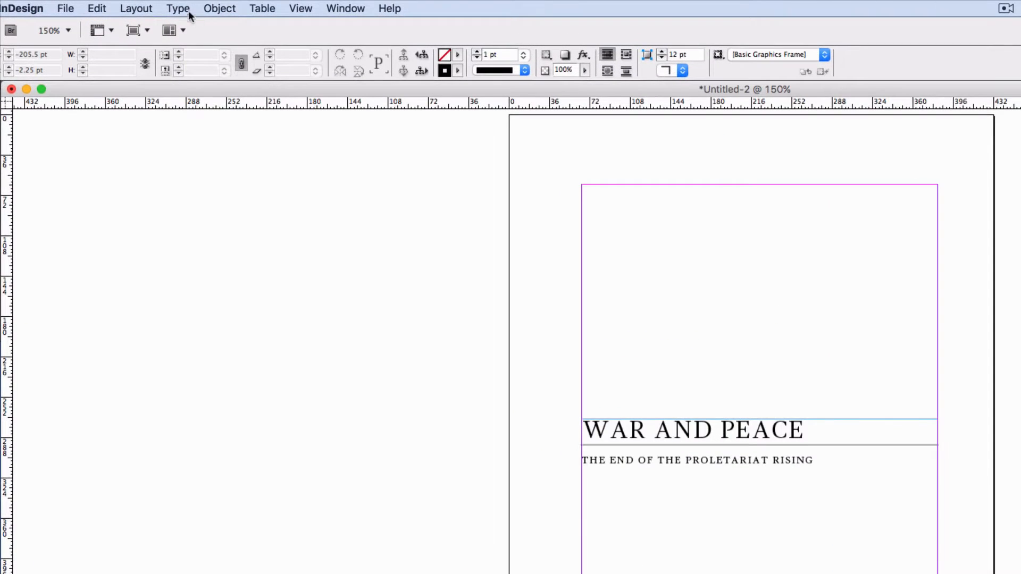
Show the hidden characters in the document text
{"action": "left_click", "coordinate": [180, 9]}
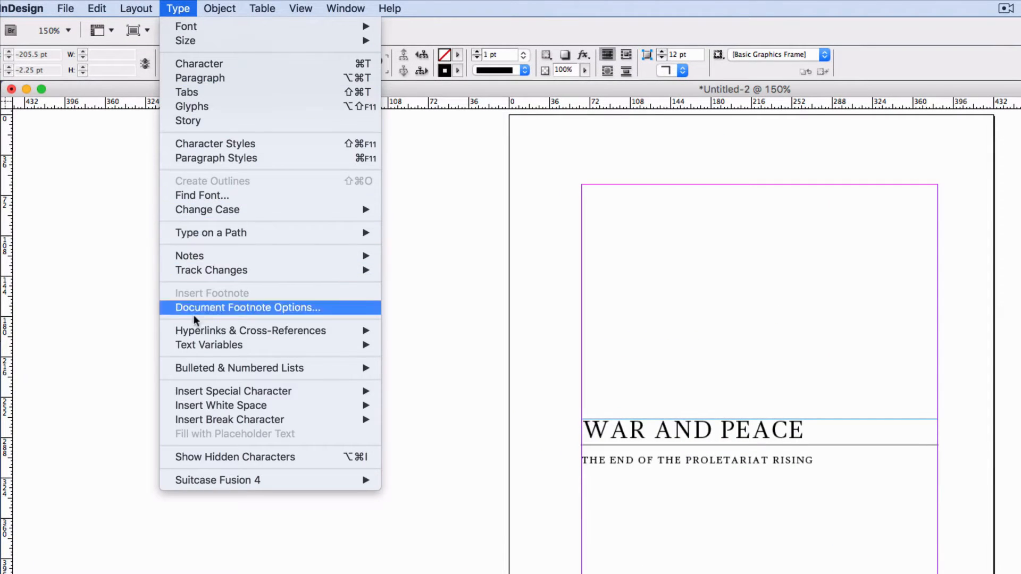
{"action": "left_click", "coordinate": [218, 457]}
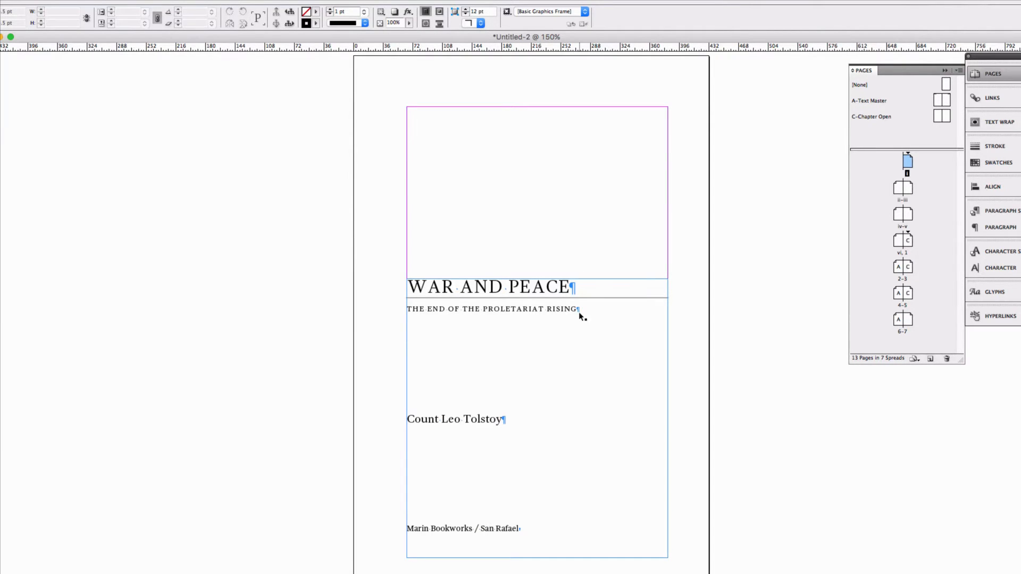
{"action": "left_click", "coordinate": [742, 305]}
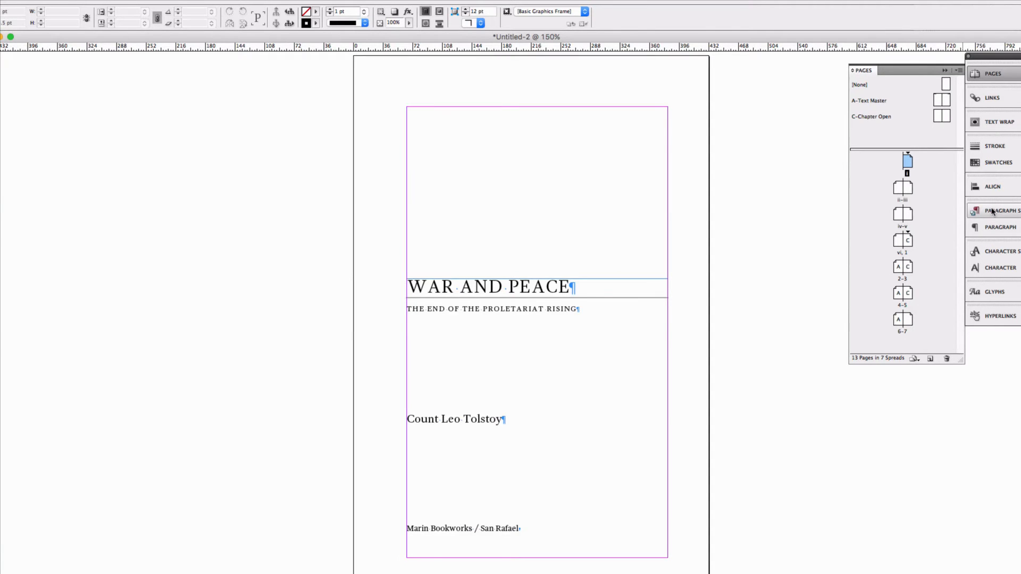
Check which paragraph styles are applied to the title, subtitle, author and publishing house lines on the title page
{"action": "left_click", "coordinate": [991, 211]}
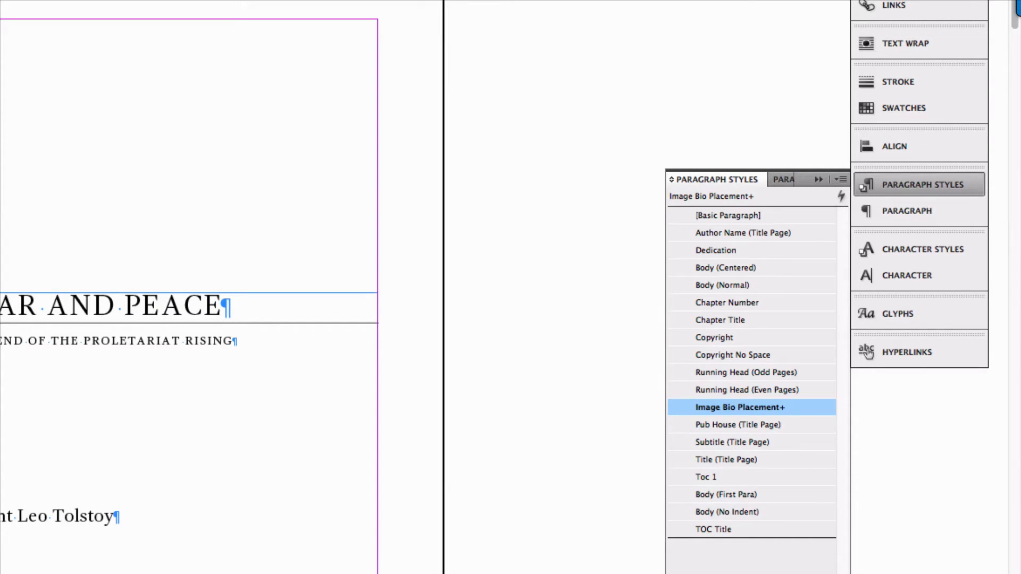
{"action": "left_click", "coordinate": [122, 304]}
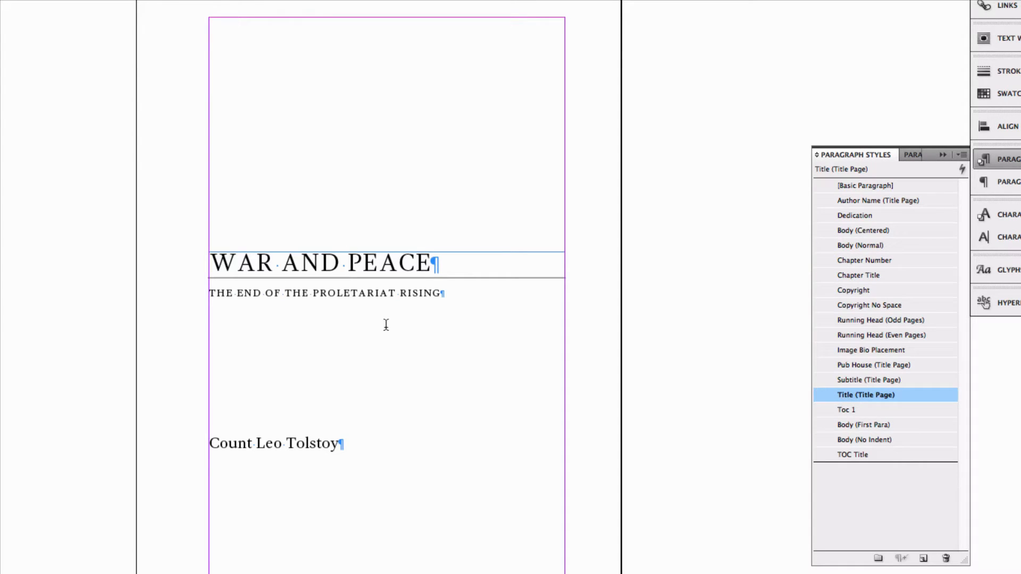
{"action": "left_click", "coordinate": [359, 293]}
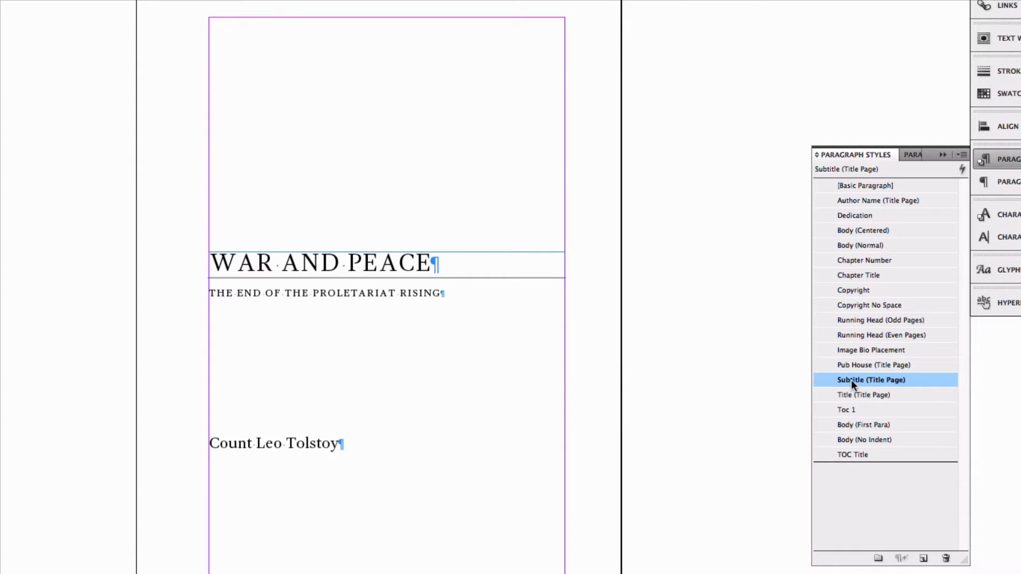
{"action": "left_click", "coordinate": [239, 440]}
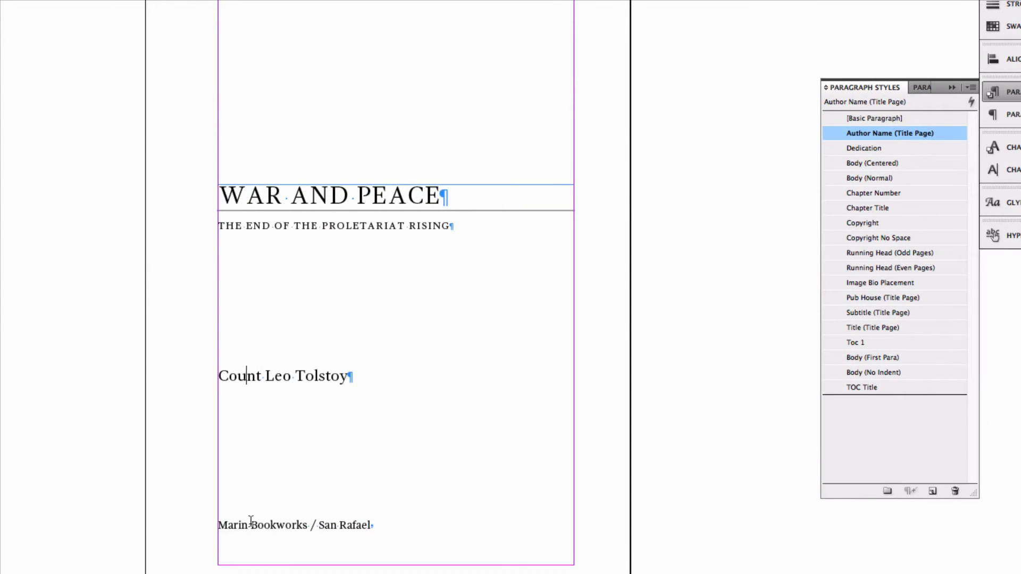
{"action": "left_click", "coordinate": [251, 523]}
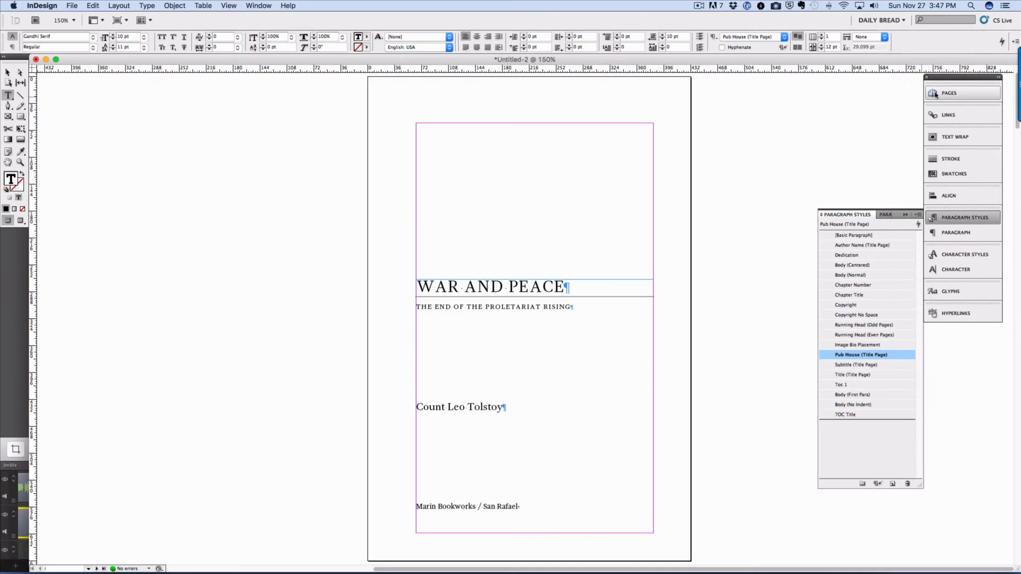
Look through the front matter spread with the copyright page and the dedication page
{"action": "left_click", "coordinate": [937, 94]}
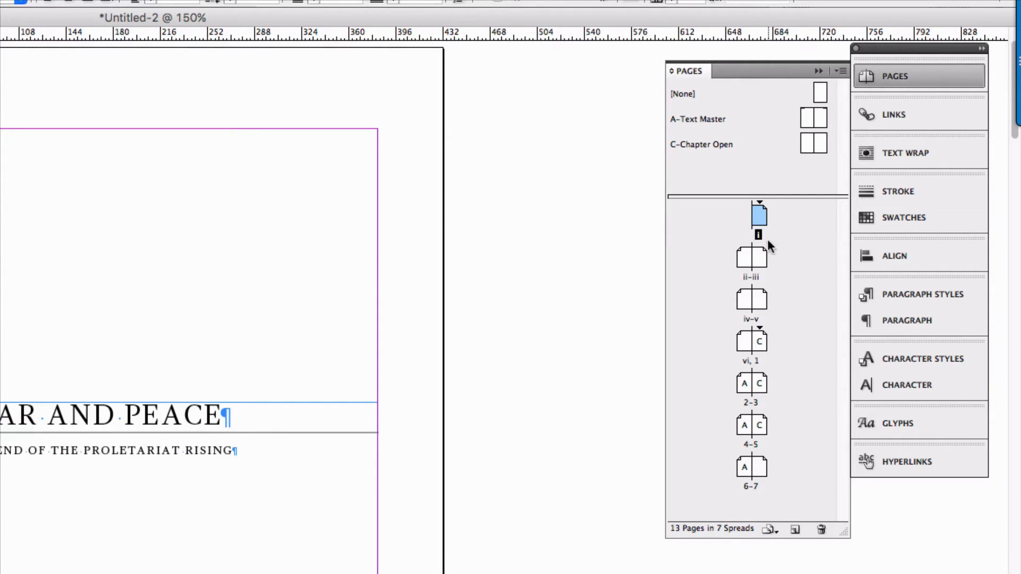
{"action": "left_click", "coordinate": [760, 215], "text": "alt"}
{"action": "left_click", "coordinate": [759, 259], "text": "alt"}
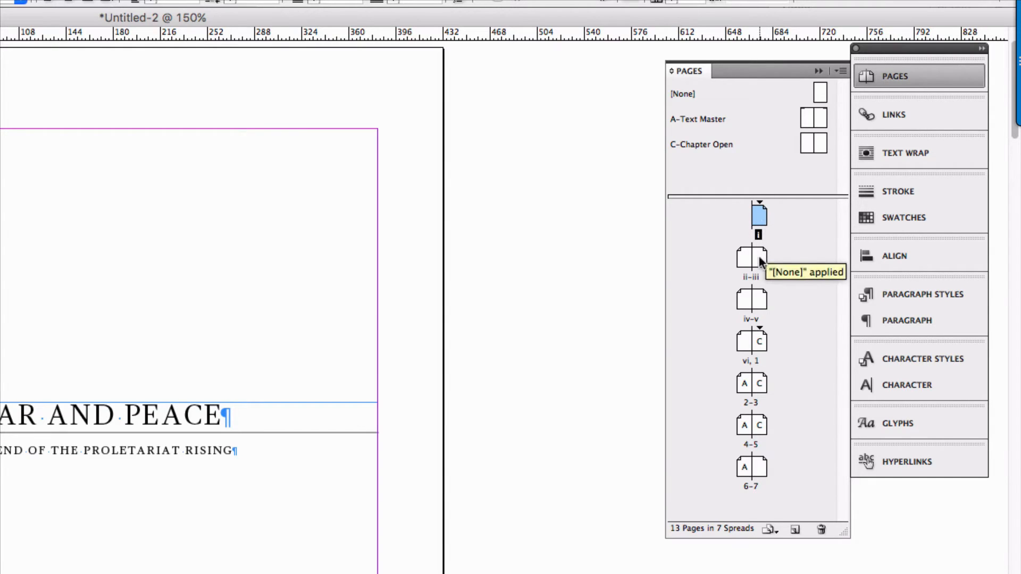
{"action": "double_click", "coordinate": [759, 259]}
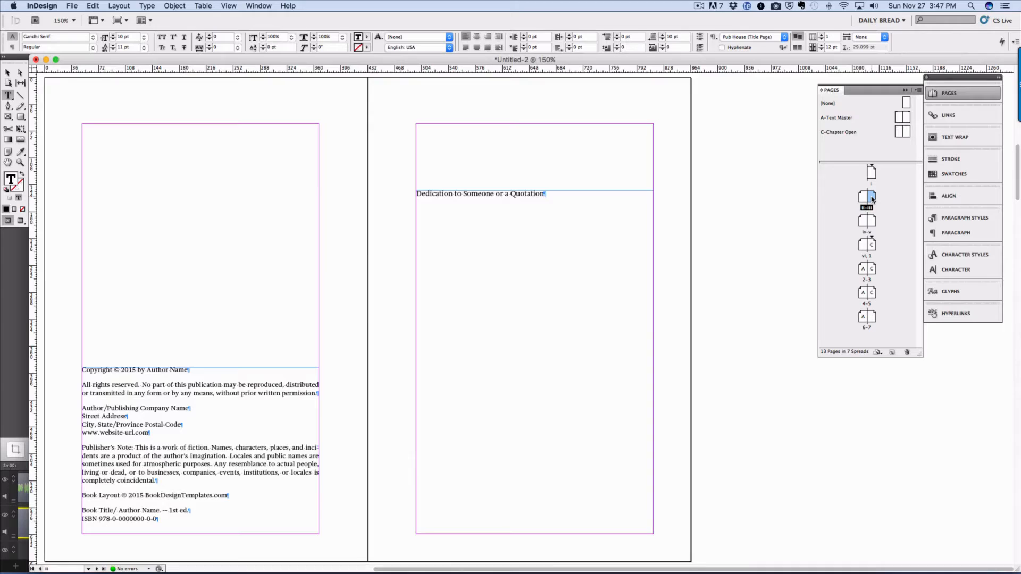
{"action": "double_click", "coordinate": [861, 196]}
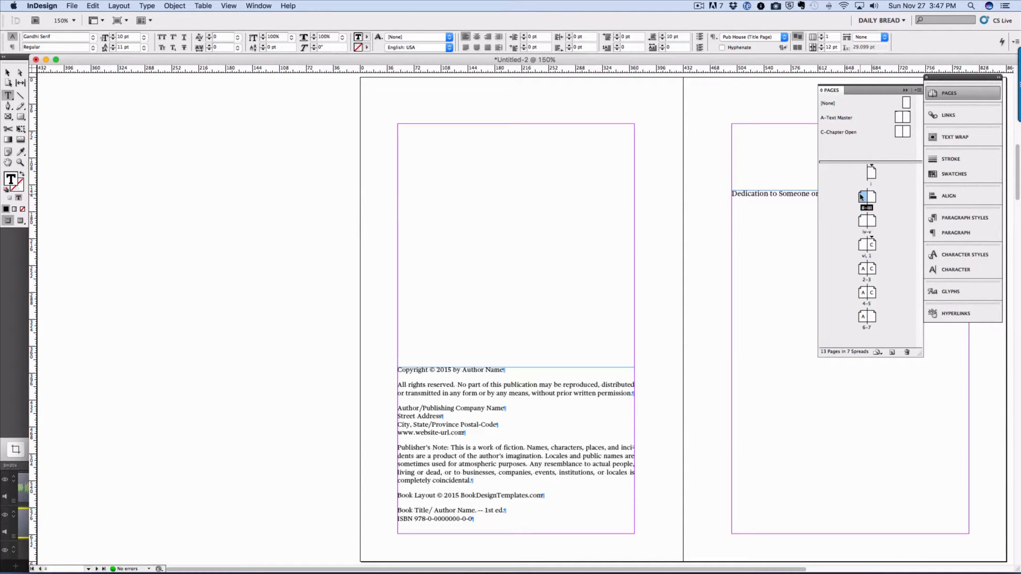
{"action": "double_click", "coordinate": [872, 199]}
{"action": "double_click", "coordinate": [871, 219]}
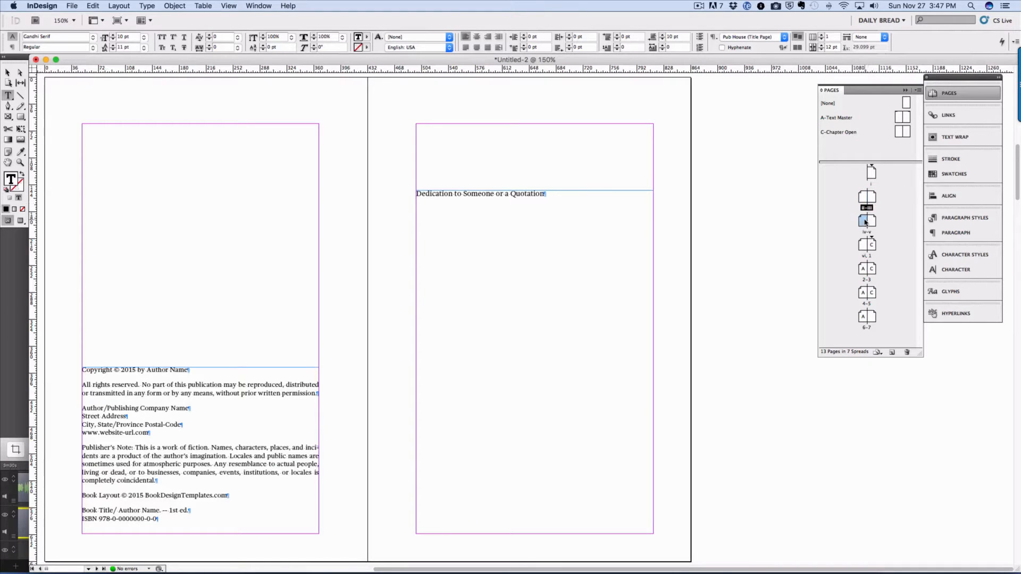
Delete all the sample story text starting on the Chapter One opening page, and leave the document in Normal mode
{"action": "double_click", "coordinate": [872, 245]}
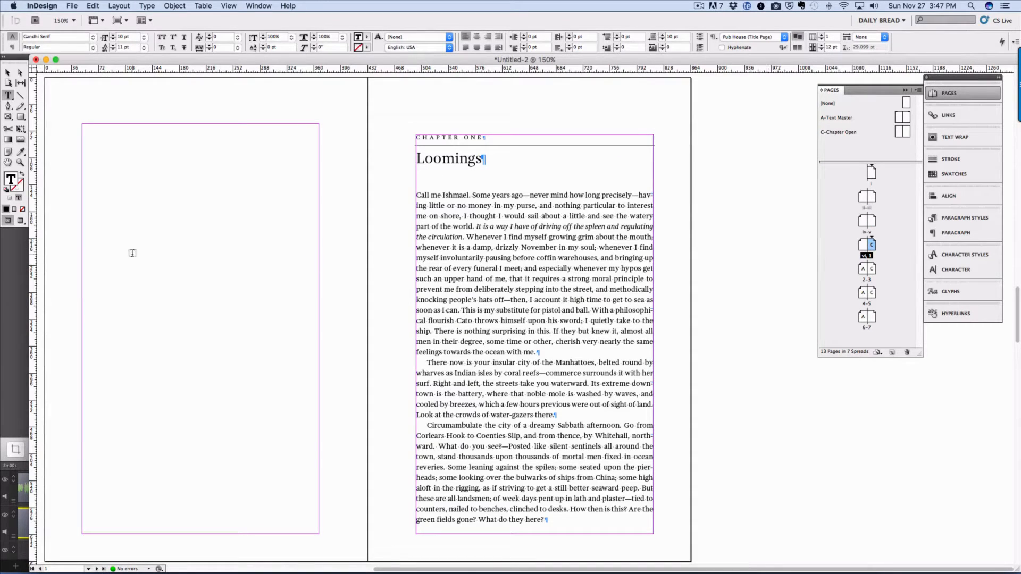
{"action": "left_click", "coordinate": [23, 223]}
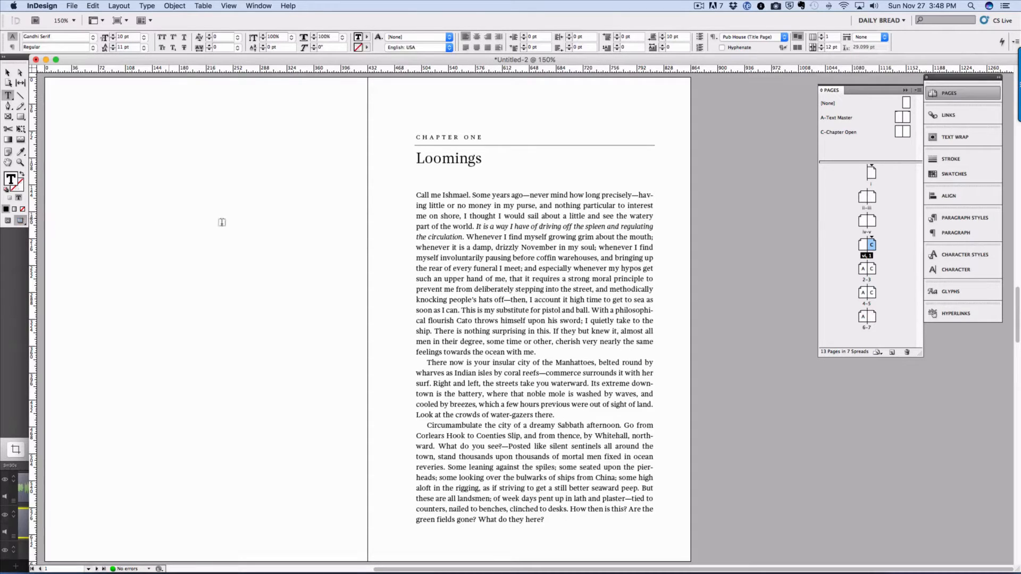
{"action": "left_click", "coordinate": [424, 244]}
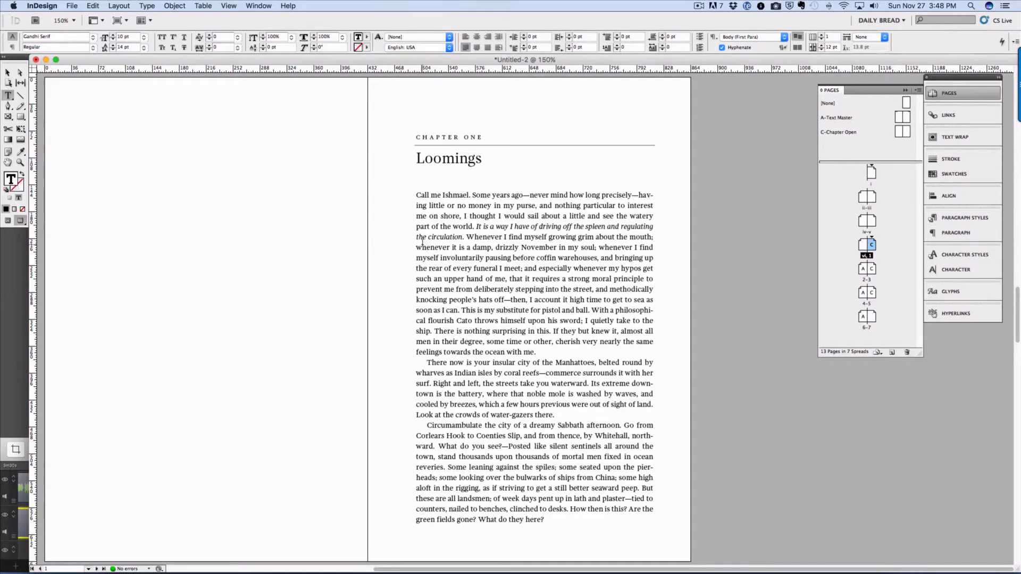
{"action": "key", "text": "super"}
{"action": "key", "text": "super+a"}
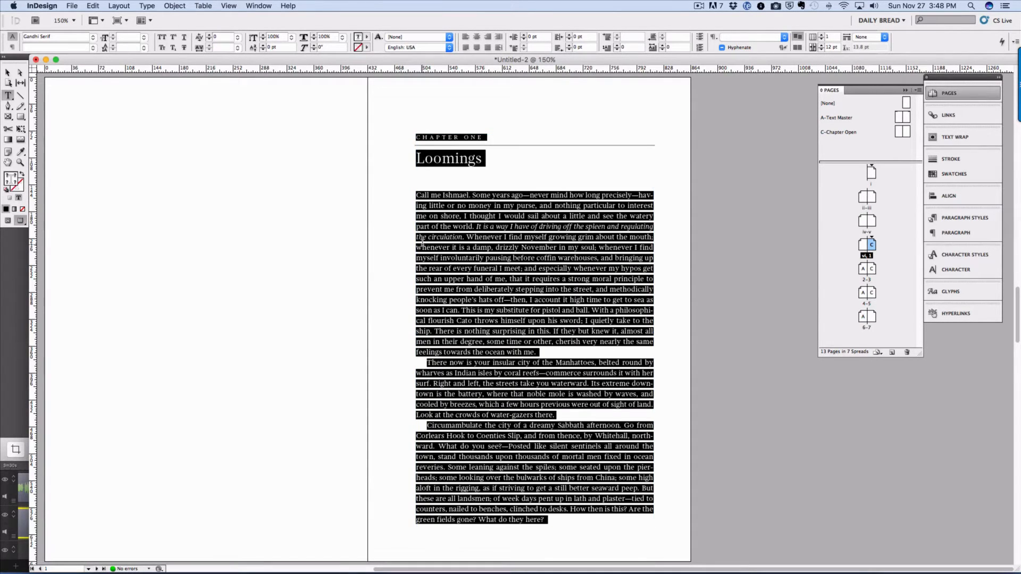
{"action": "key", "text": "BackSpace"}
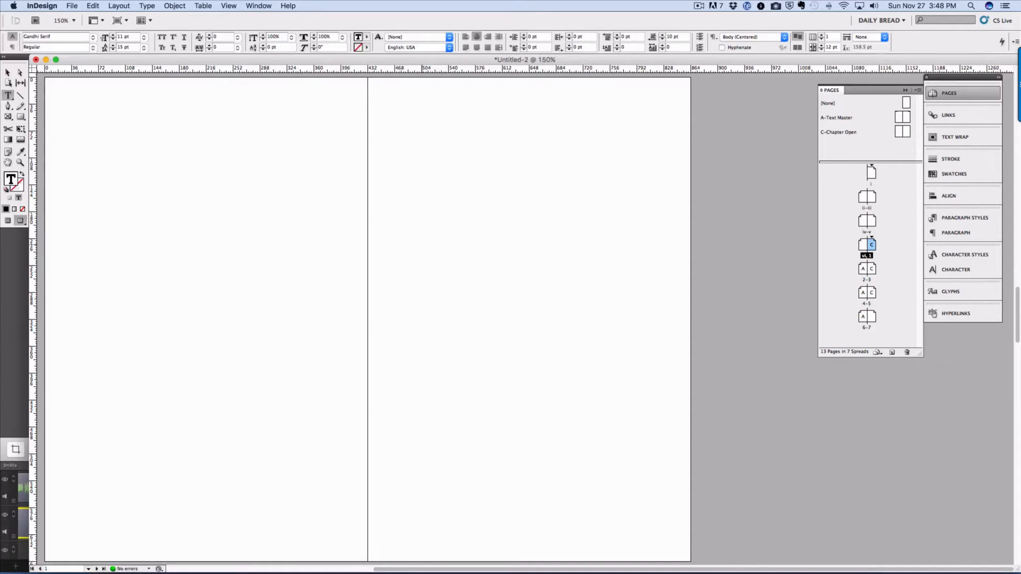
{"action": "left_click", "coordinate": [8, 220]}
{"action": "scroll", "coordinate": [255, 243], "scroll_direction": "up", "scroll_amount": 20}
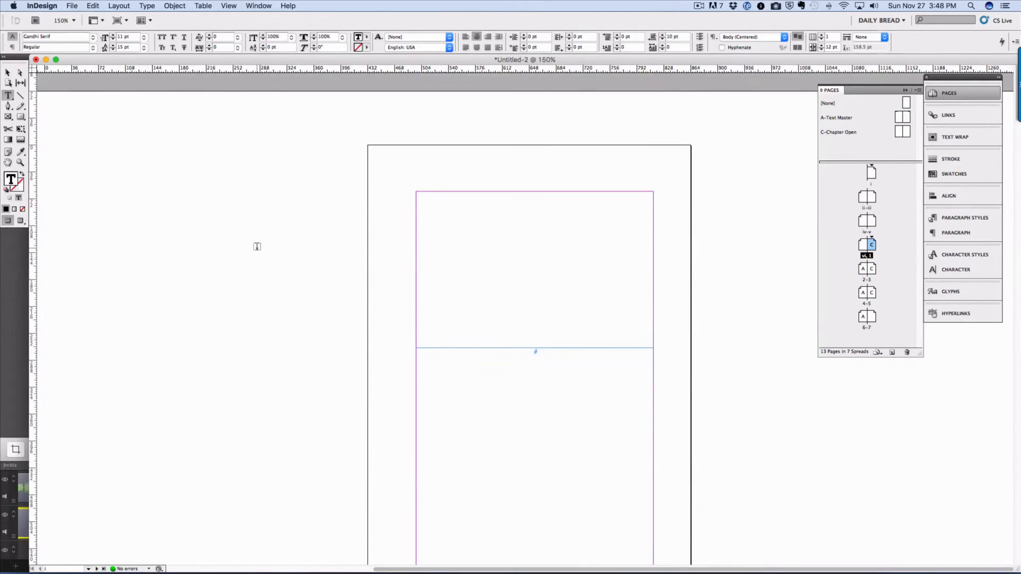
{"action": "scroll", "coordinate": [257, 246], "scroll_direction": "down", "scroll_amount": 10}
{"action": "scroll", "coordinate": [257, 246], "scroll_direction": "up", "scroll_amount": 10}
Place the "Speeches of History" document from the Documents folder into the emptied text frame and accept the missing-font substitution
{"action": "left_click", "coordinate": [73, 5]}
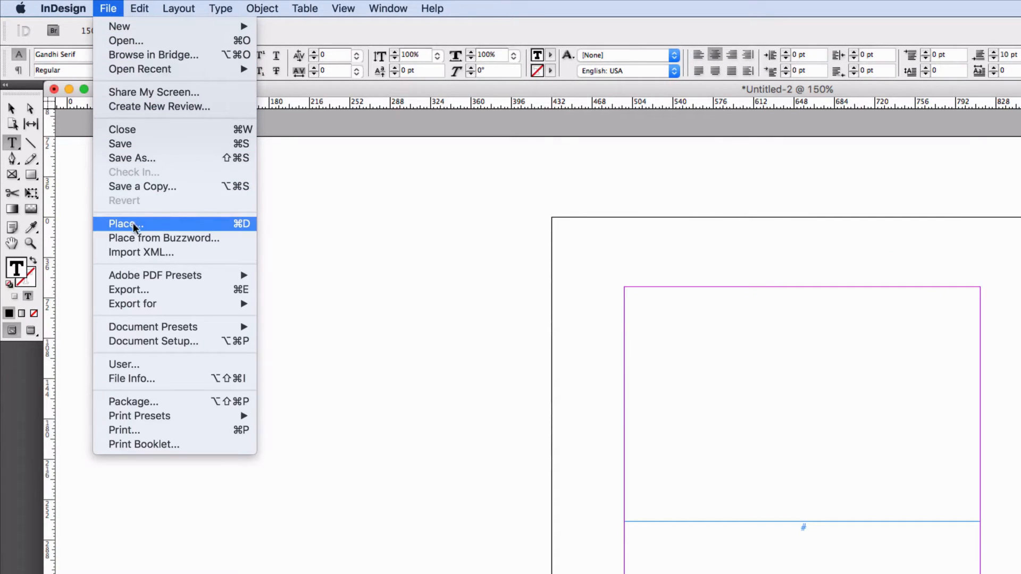
{"action": "left_click", "coordinate": [171, 225]}
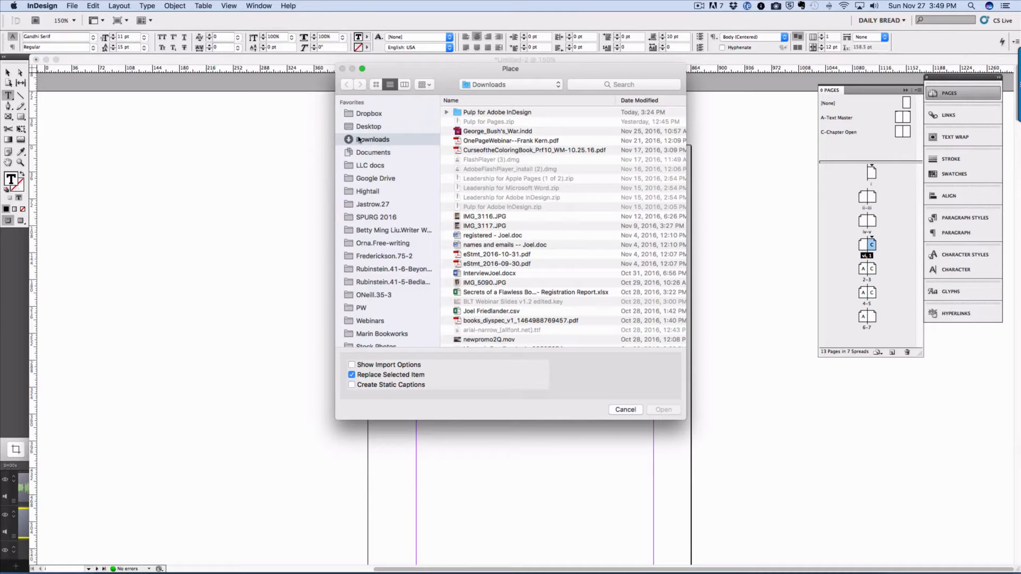
{"action": "left_click", "coordinate": [370, 153]}
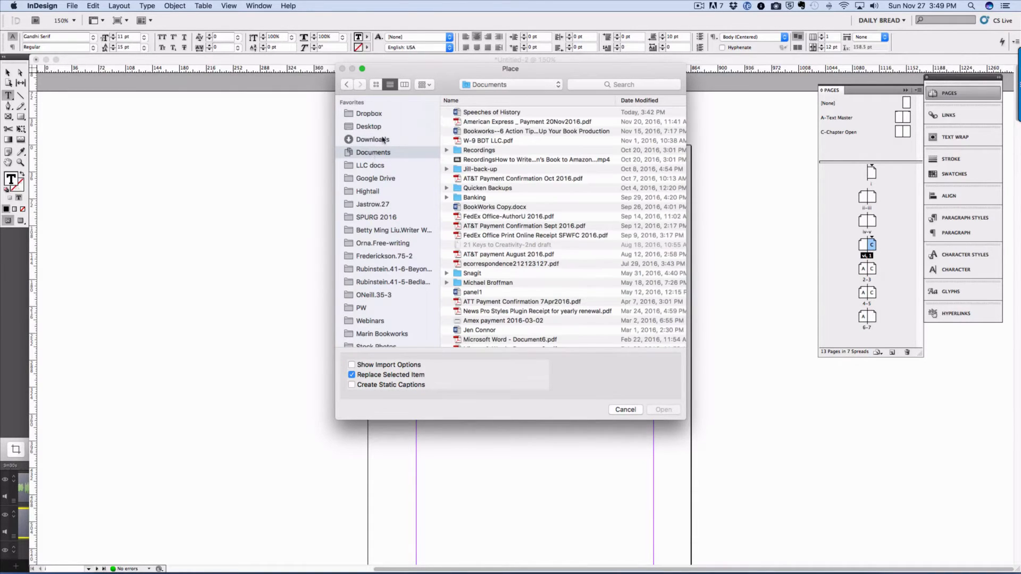
{"action": "left_click", "coordinate": [480, 112]}
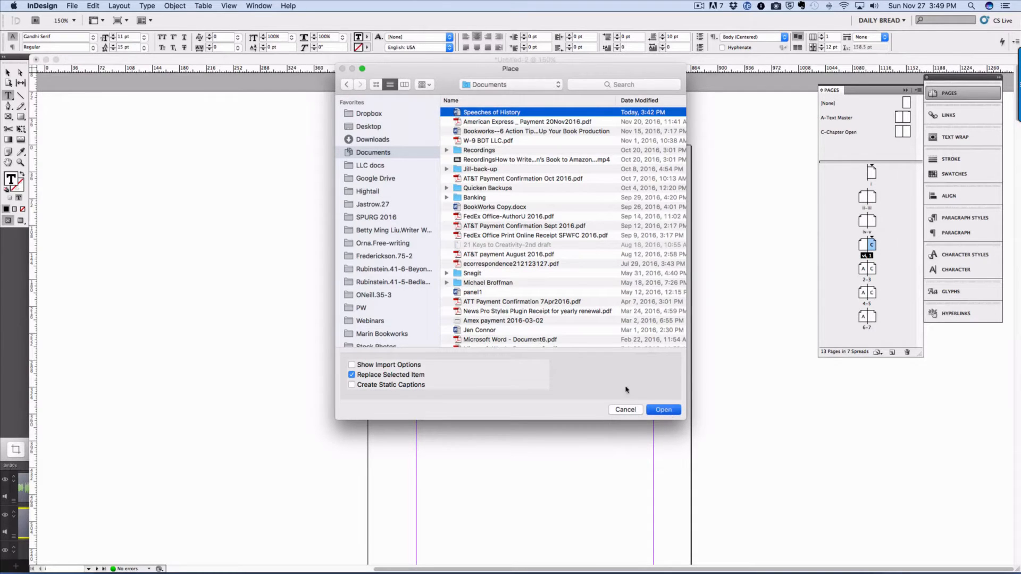
{"action": "left_click", "coordinate": [668, 411]}
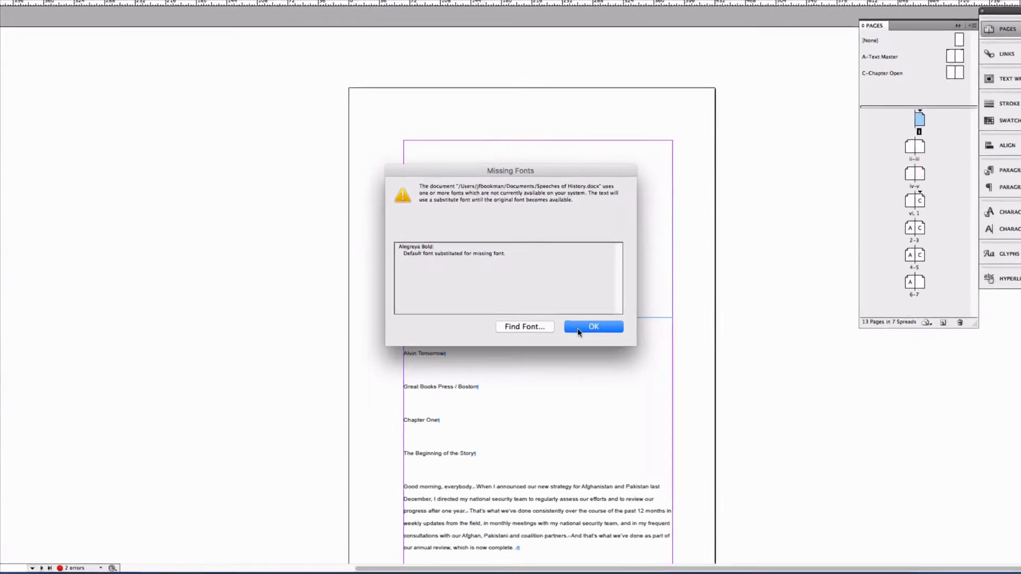
{"action": "left_click", "coordinate": [577, 330]}
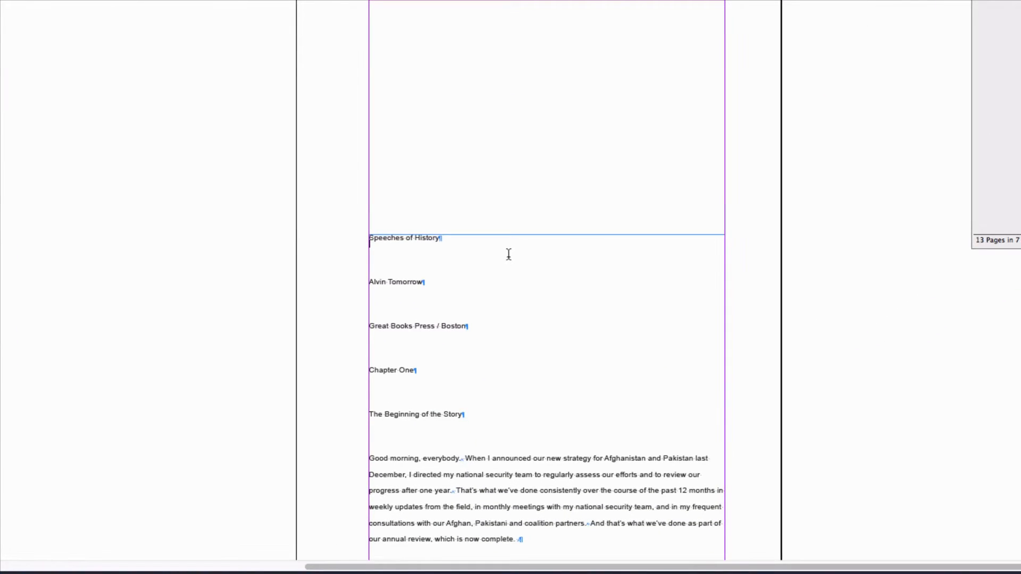
Apply the "Title (Title Page)" paragraph style to the "Speeches of History" line and clear its character styles
{"action": "scroll", "coordinate": [499, 253], "scroll_direction": "down", "scroll_amount": 15}
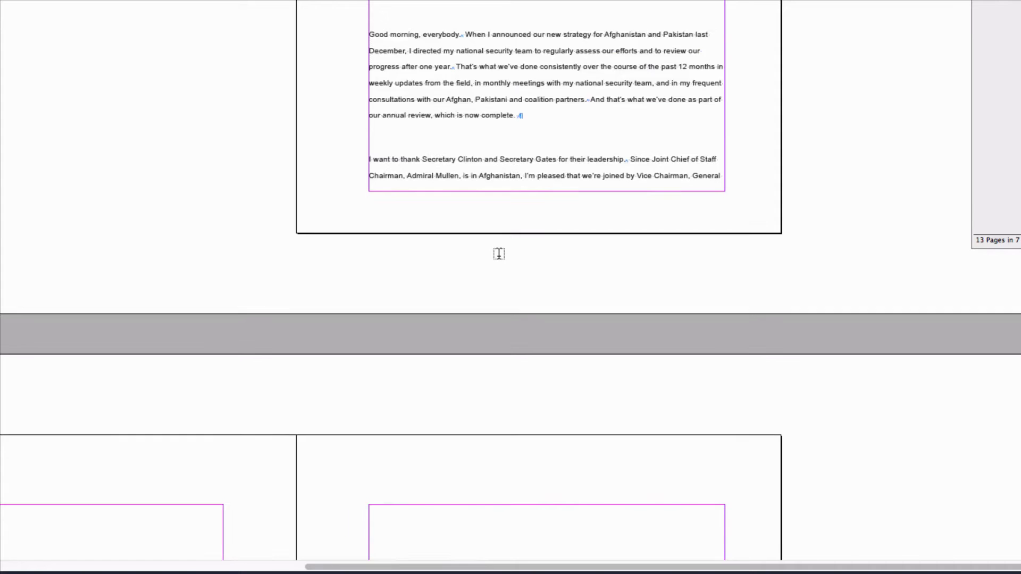
{"action": "scroll", "coordinate": [498, 253], "scroll_direction": "down", "scroll_amount": 10}
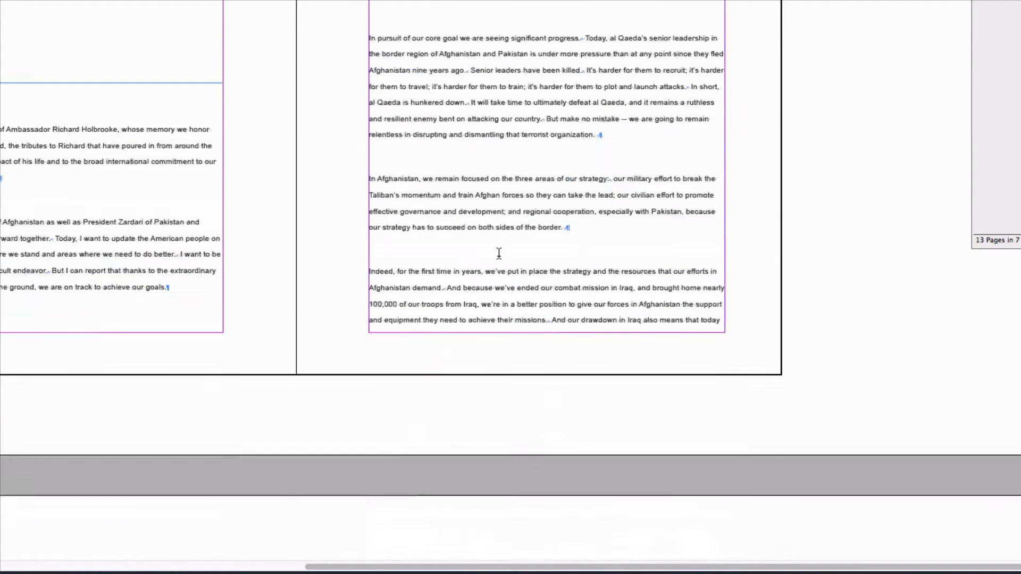
{"action": "scroll", "coordinate": [498, 253], "scroll_direction": "up", "scroll_amount": 10}
{"action": "scroll", "coordinate": [499, 253], "scroll_direction": "up", "scroll_amount": 2}
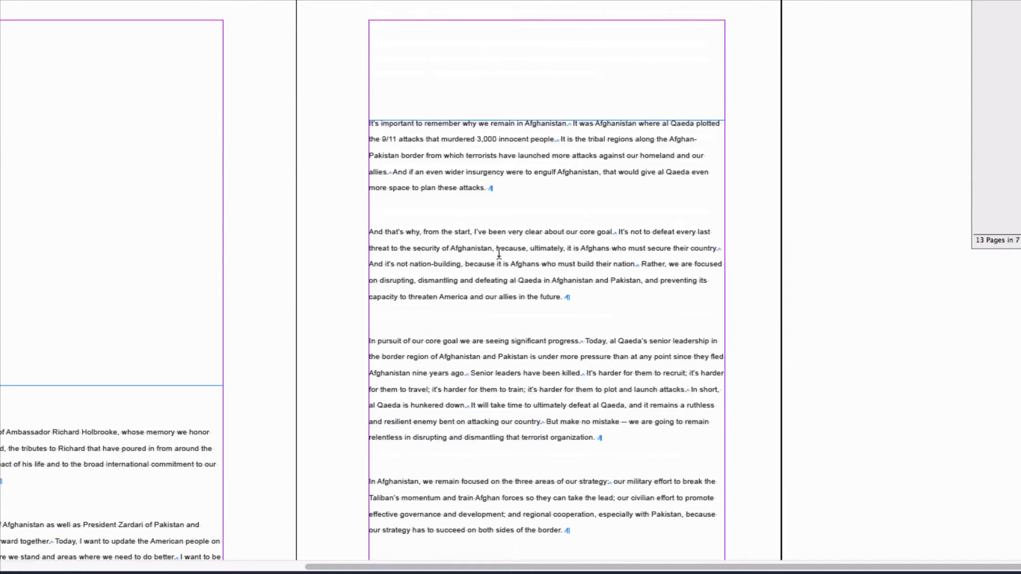
{"action": "key", "text": "ctrl+Home"}
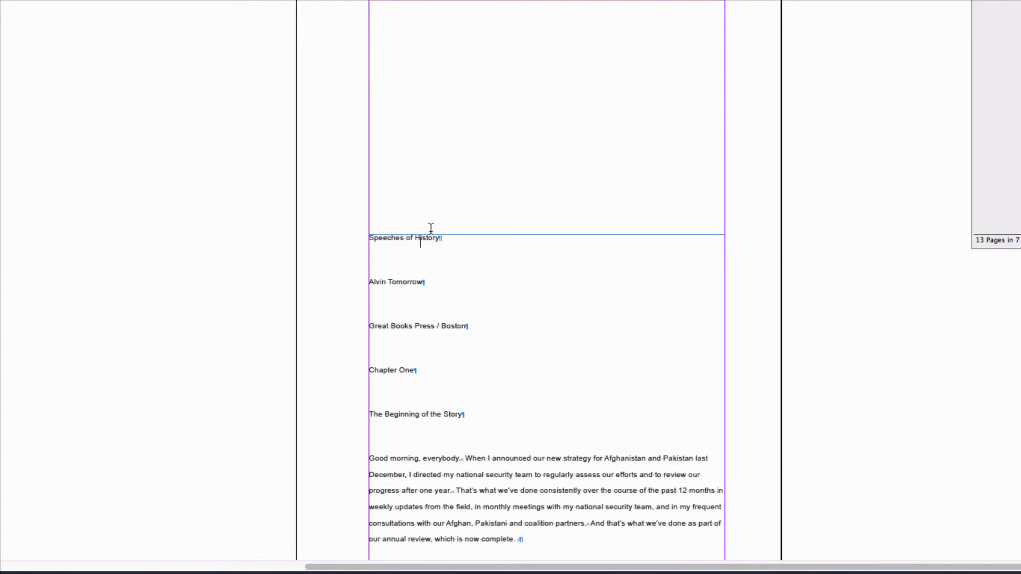
{"action": "left_click", "coordinate": [934, 137]}
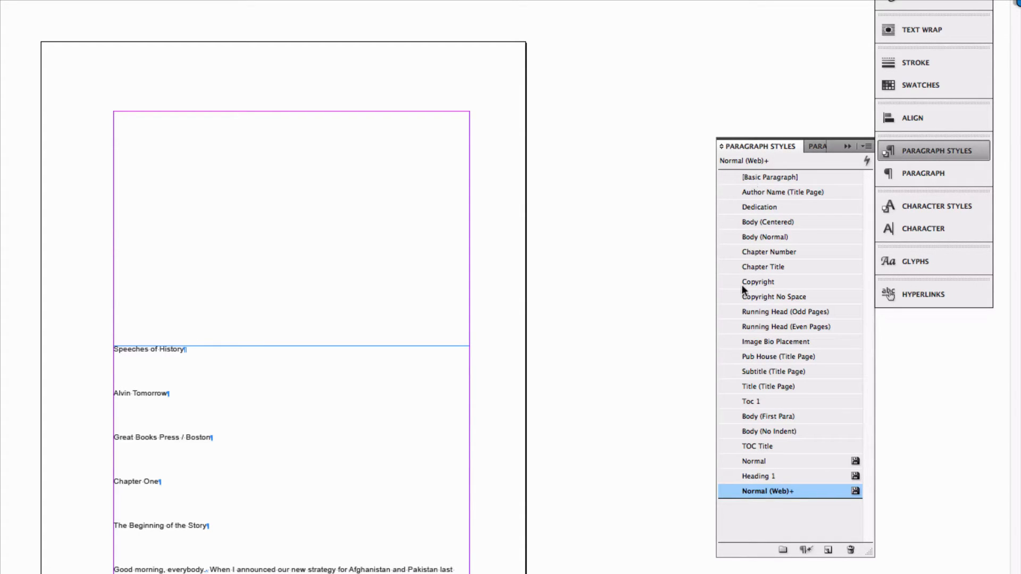
{"action": "left_click", "coordinate": [748, 384]}
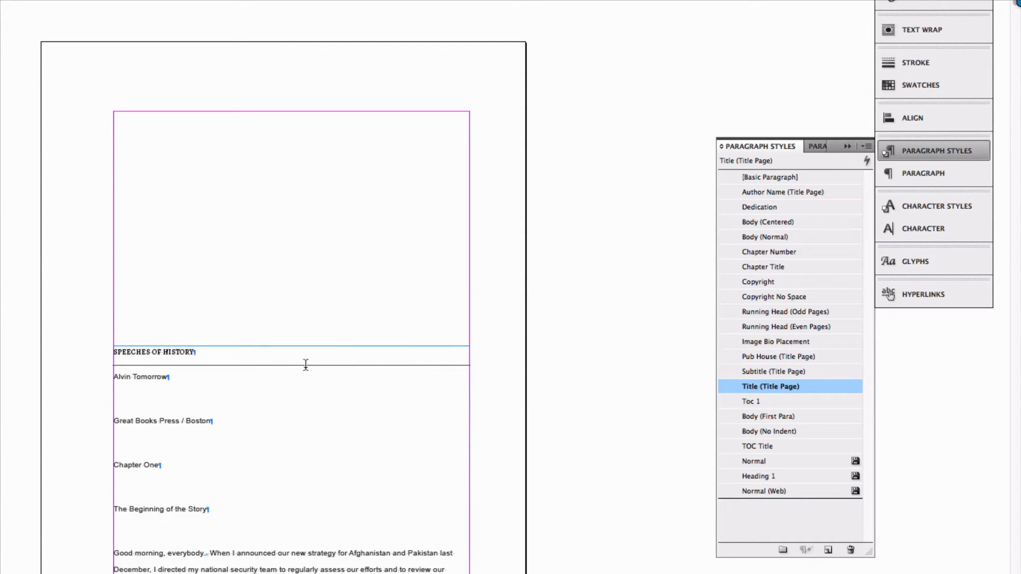
{"action": "left_click", "coordinate": [168, 354]}
{"action": "right_click", "coordinate": [759, 387]}
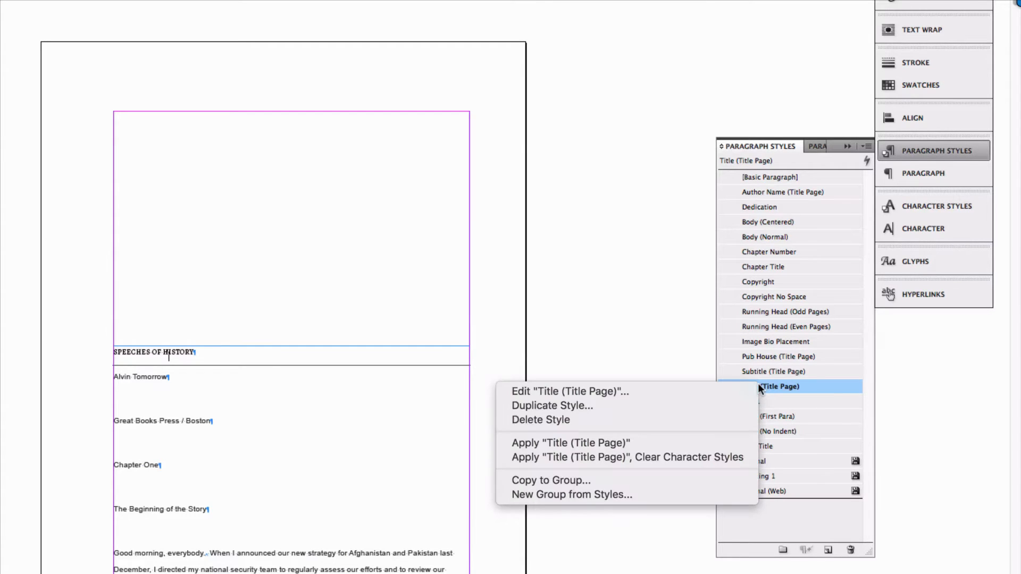
{"action": "left_click", "coordinate": [660, 455]}
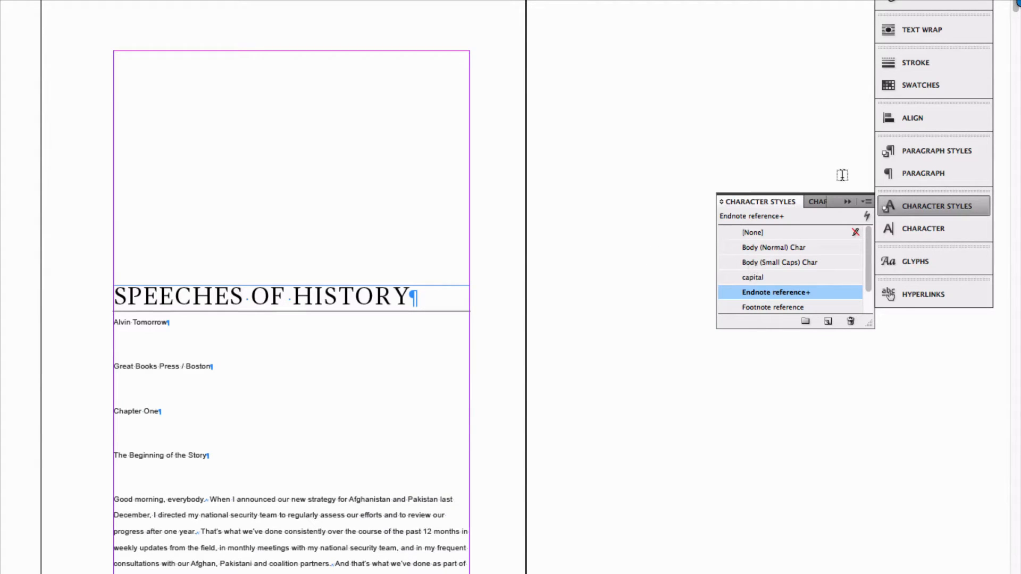
Apply the "Author Name (Title Page)" paragraph style to the author line and clear its character styles
{"action": "left_click", "coordinate": [911, 151]}
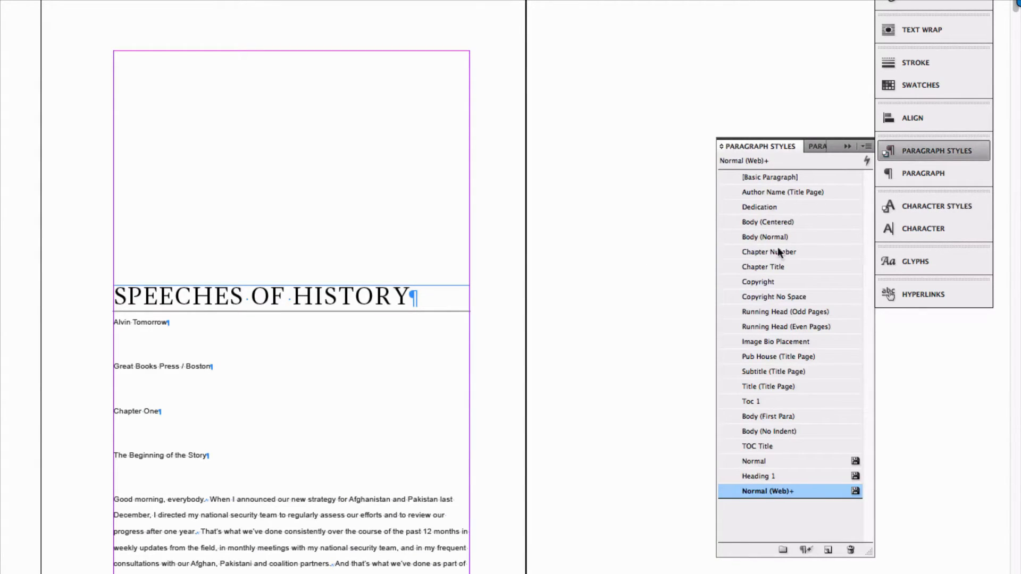
{"action": "left_click", "coordinate": [760, 192]}
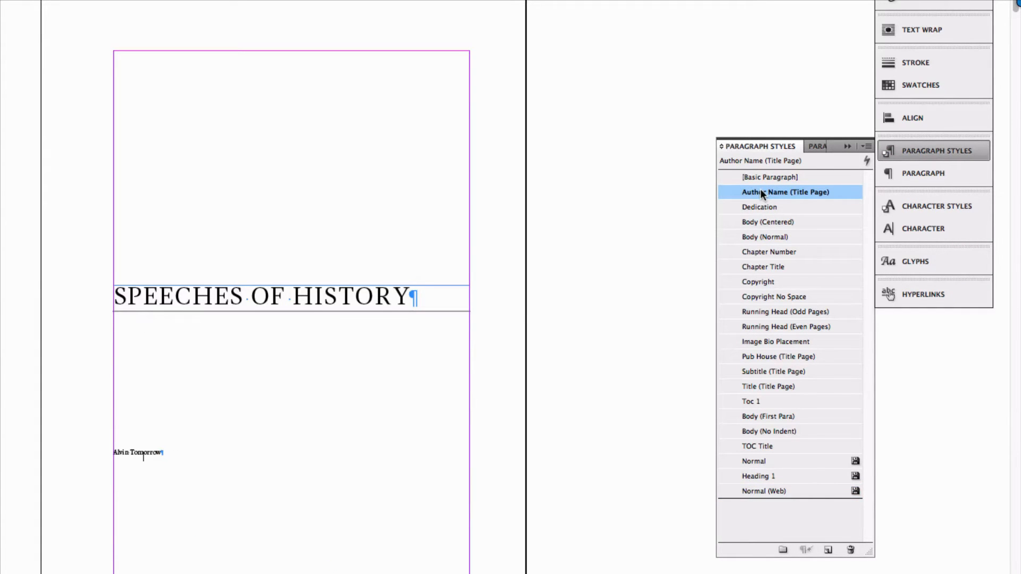
{"action": "right_click", "coordinate": [760, 191]}
{"action": "left_click", "coordinate": [709, 262]}
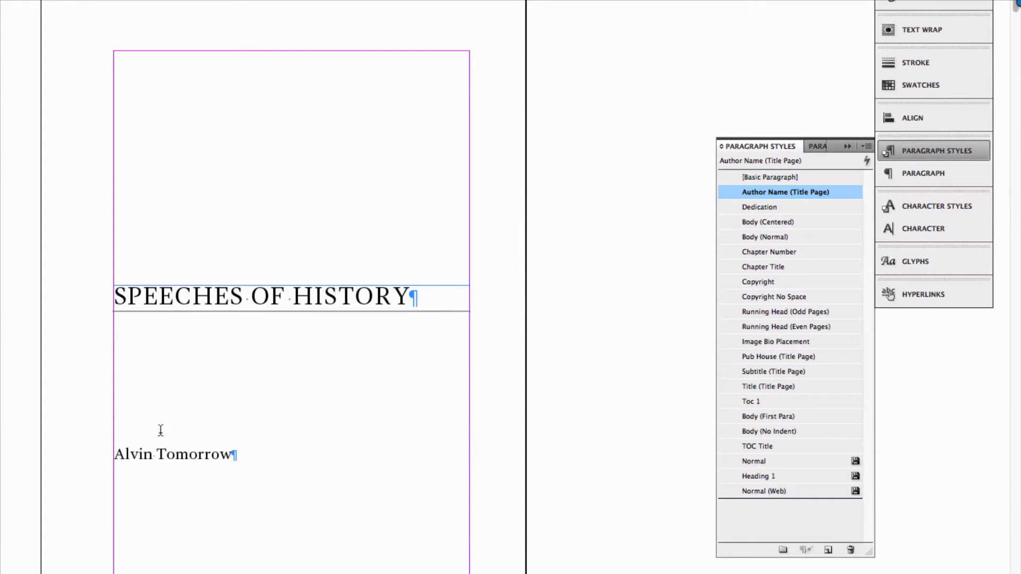
Apply the "Pub House (Title Page)" paragraph style to the "Great Books Press / Boston" line and clear its character styles
{"action": "key", "text": "Down"}
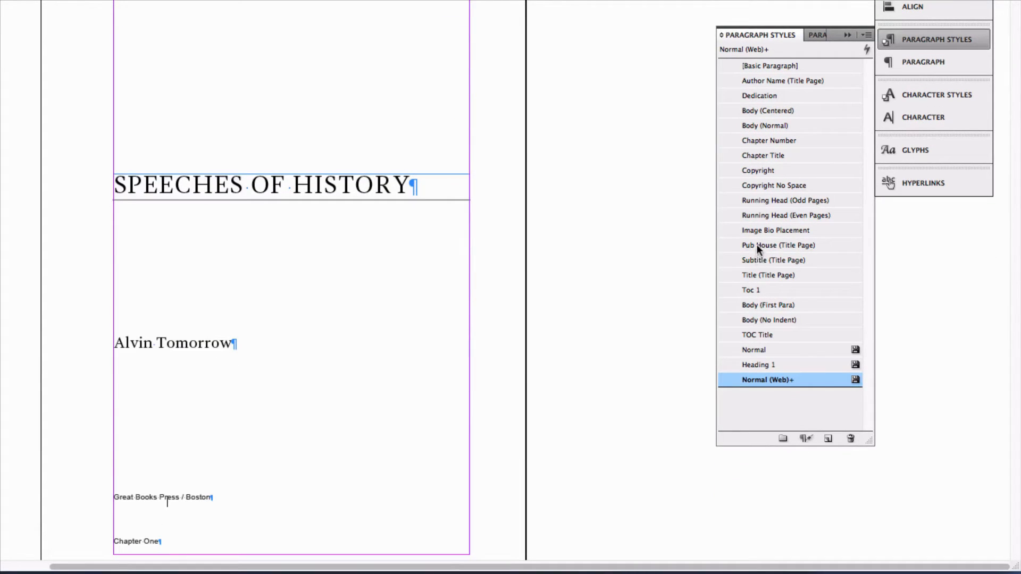
{"action": "left_click", "coordinate": [757, 246]}
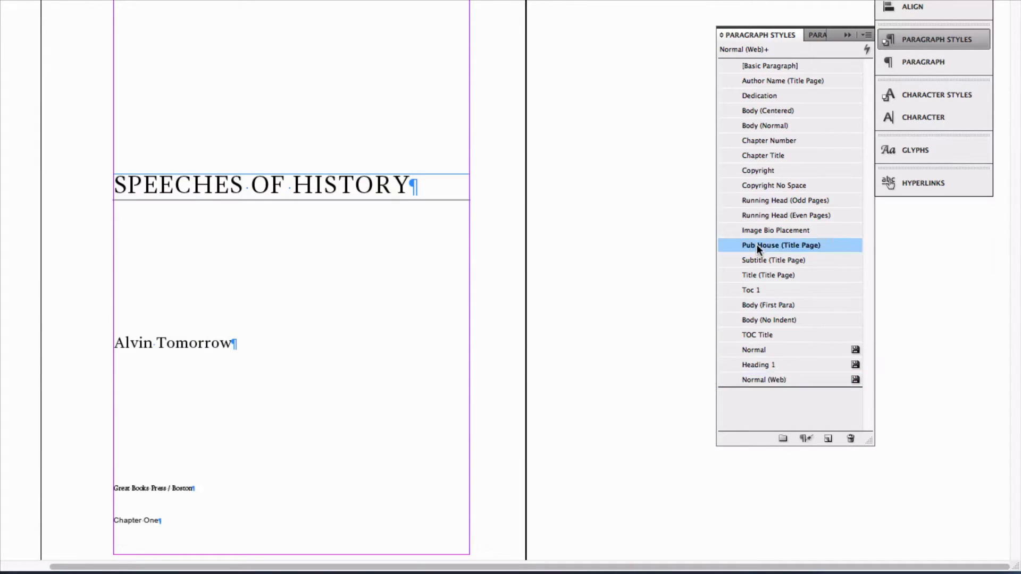
{"action": "right_click", "coordinate": [757, 246]}
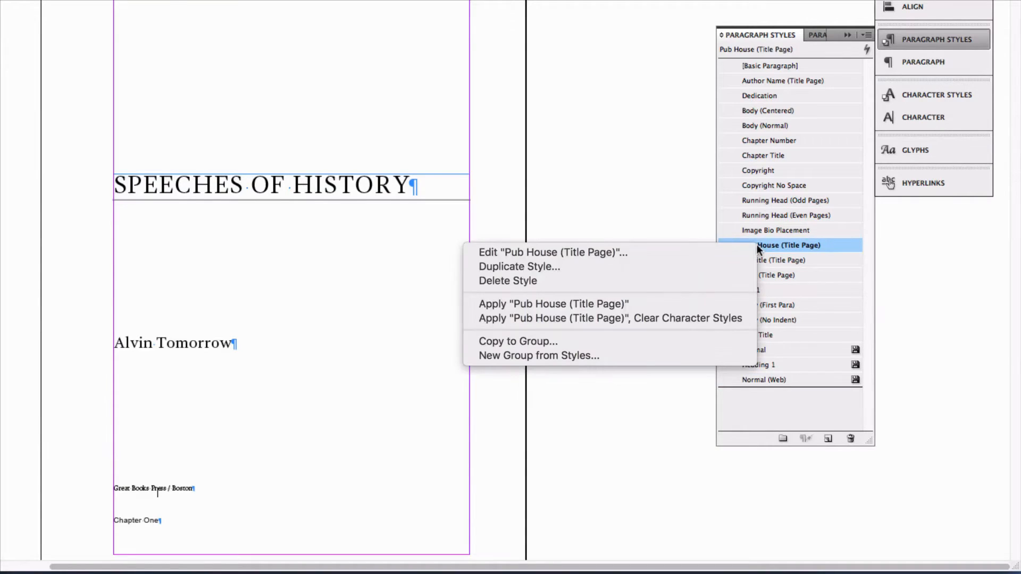
{"action": "left_click", "coordinate": [707, 319]}
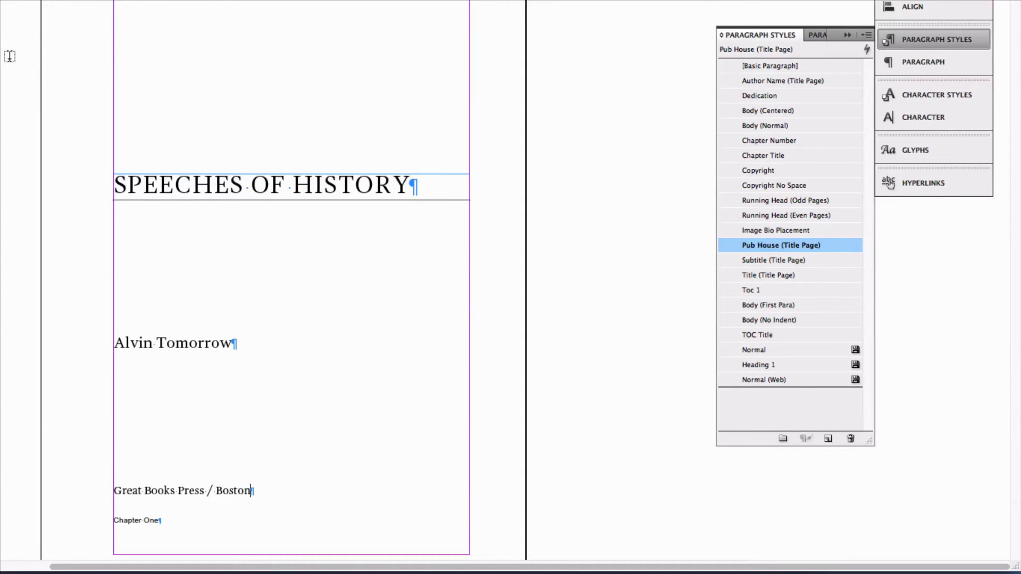
Insert a page break after the "Great Books Press / Boston" line, ahead of "Chapter One"
{"action": "left_click", "coordinate": [145, 9]}
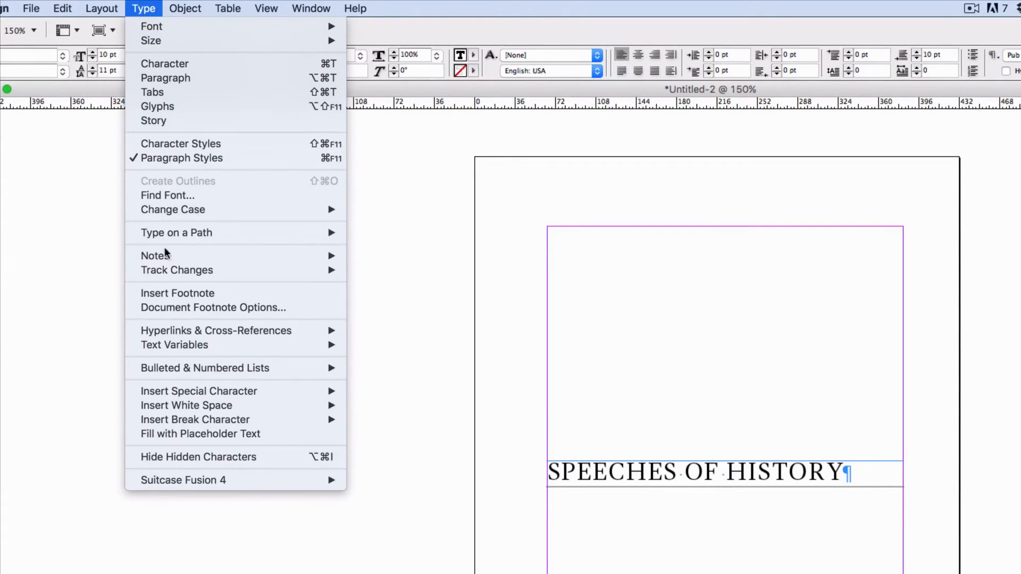
{"action": "mouse_move", "coordinate": [193, 424]}
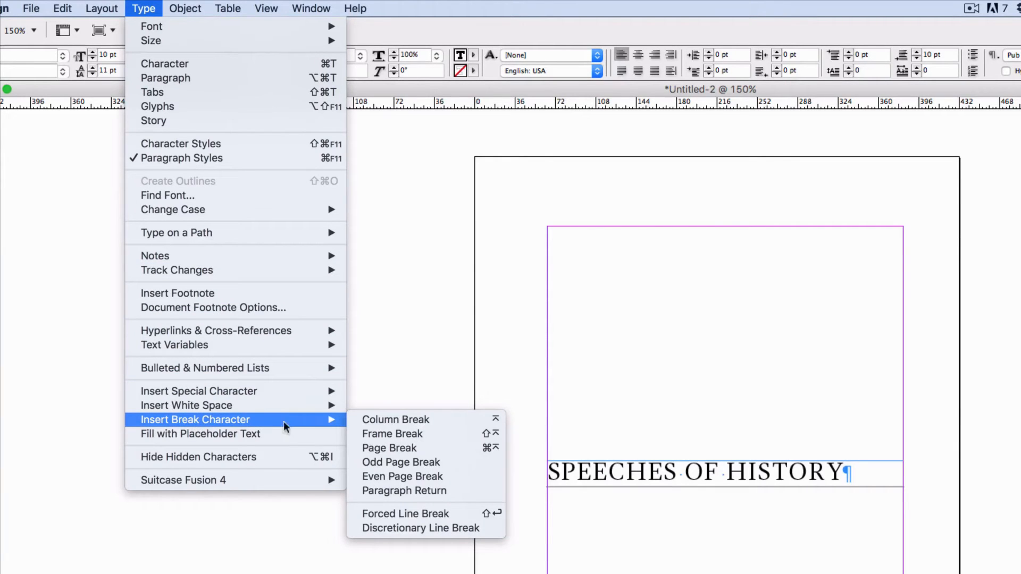
{"action": "left_click", "coordinate": [381, 447]}
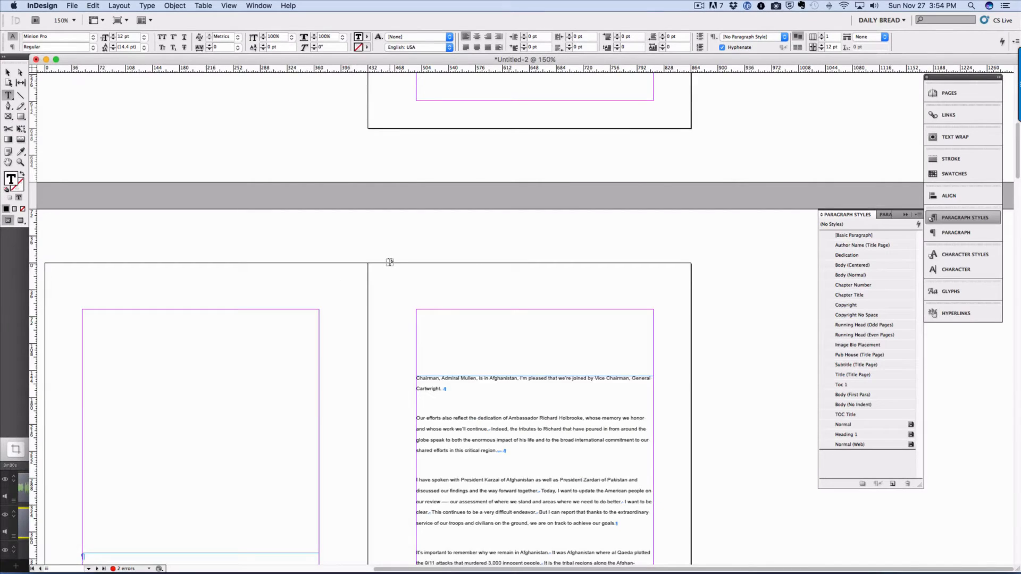
Preview the title page without guides or hidden characters and return to the normal view
{"action": "scroll", "coordinate": [390, 262], "scroll_direction": "up", "scroll_amount": 10}
{"action": "scroll", "coordinate": [389, 263], "scroll_direction": "down", "scroll_amount": 8}
{"action": "scroll", "coordinate": [389, 275], "scroll_direction": "up", "scroll_amount": 6}
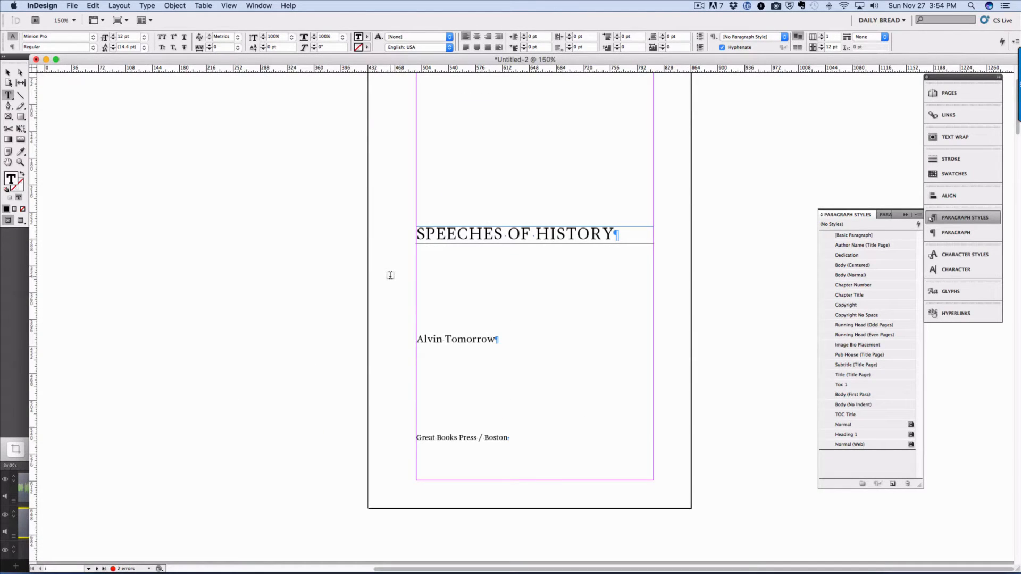
{"action": "scroll", "coordinate": [390, 276], "scroll_direction": "up", "scroll_amount": 2}
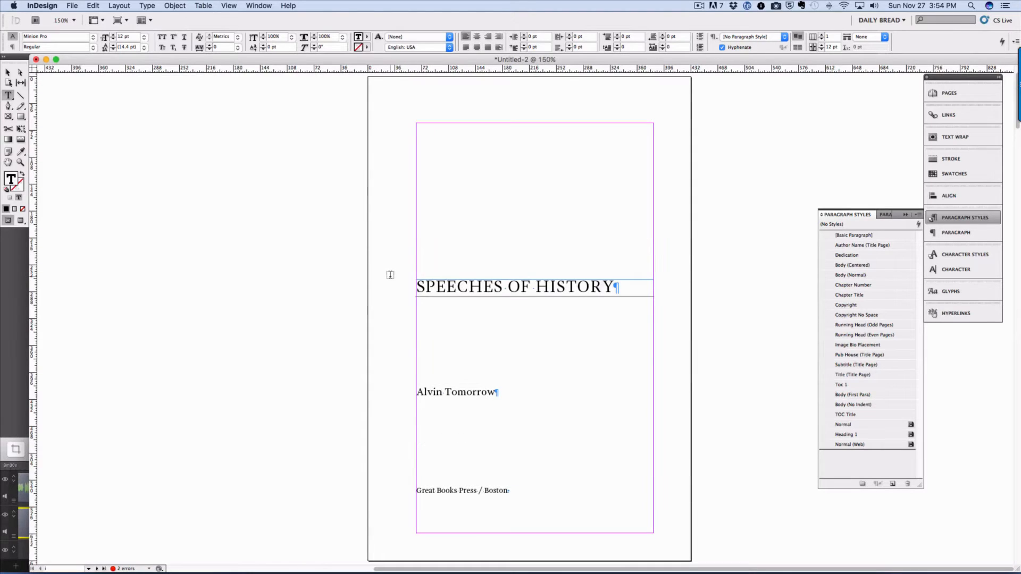
{"action": "left_click", "coordinate": [20, 221]}
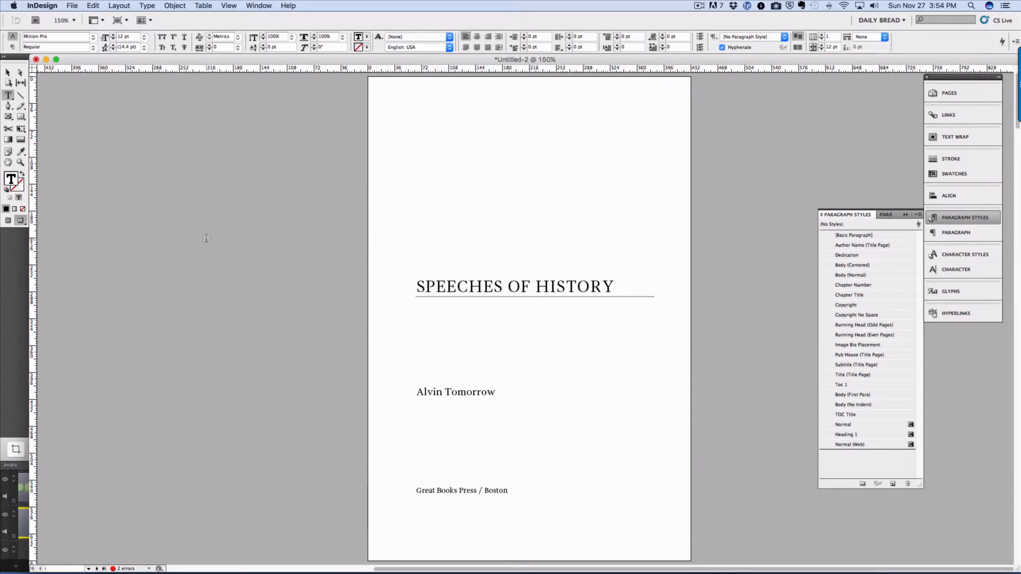
{"action": "left_click", "coordinate": [8, 220]}
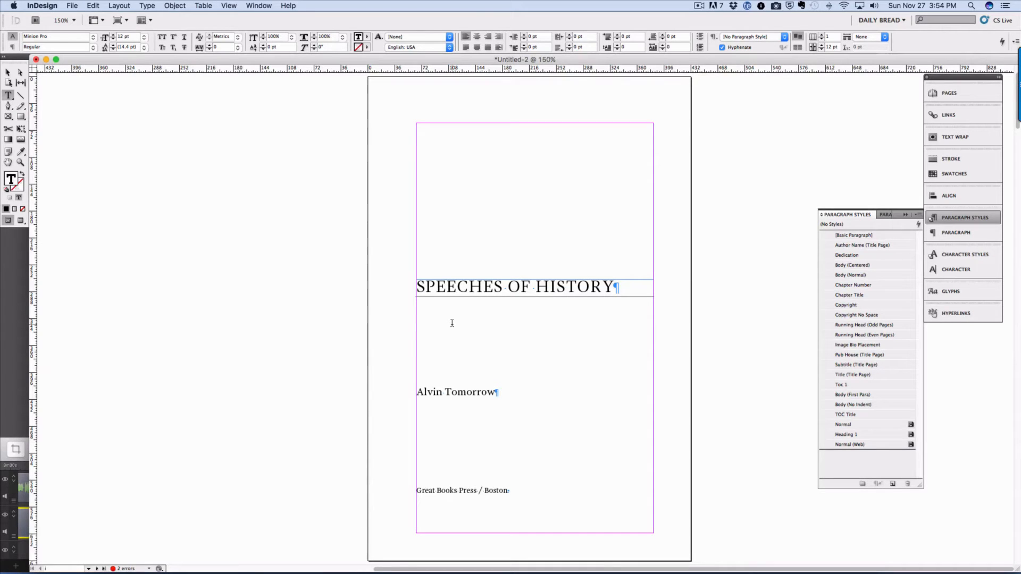
Insert another page break ahead of "Chapter One" to move it to the right-hand page, and delete the empty paragraph above it
{"action": "scroll", "coordinate": [459, 322], "scroll_direction": "down", "scroll_amount": 10}
{"action": "scroll", "coordinate": [459, 322], "scroll_direction": "down", "scroll_amount": 5}
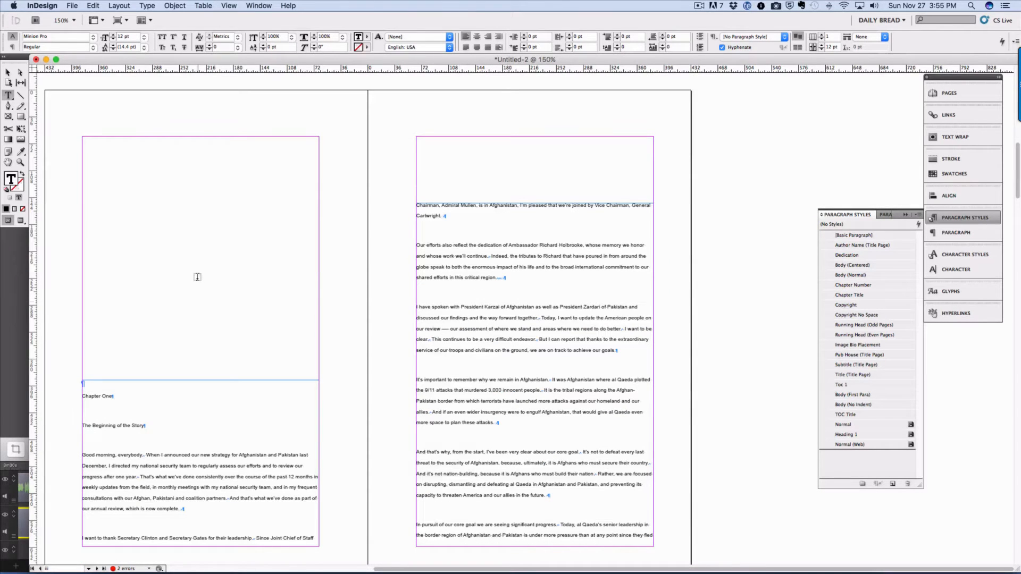
{"action": "left_click", "coordinate": [142, 6]}
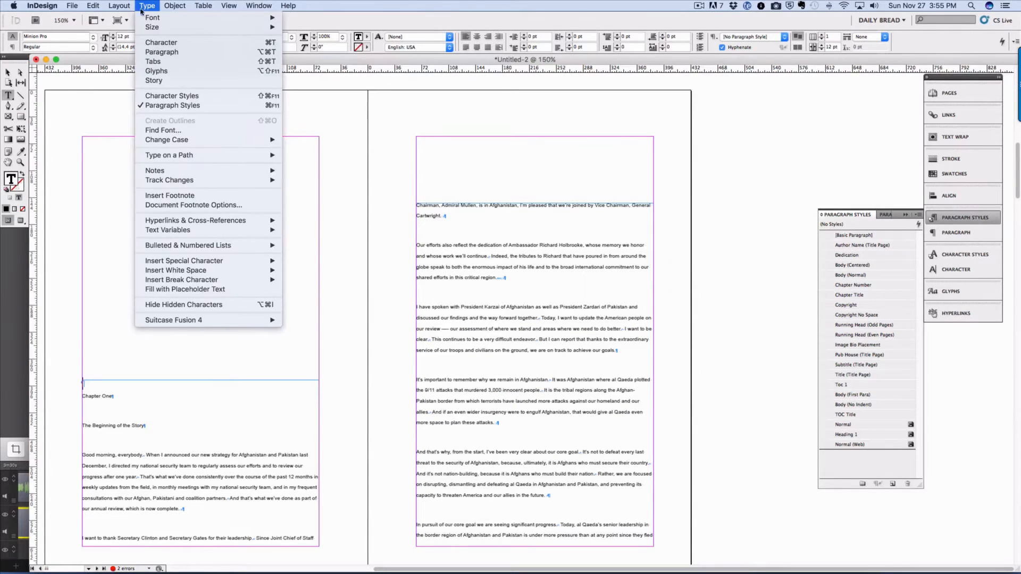
{"action": "mouse_move", "coordinate": [217, 280]}
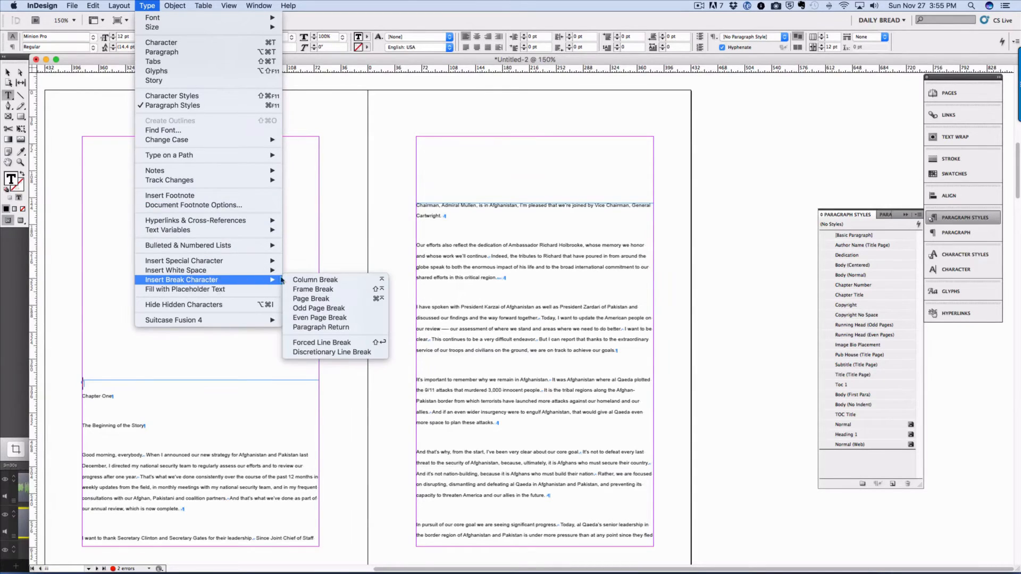
{"action": "left_click", "coordinate": [309, 299]}
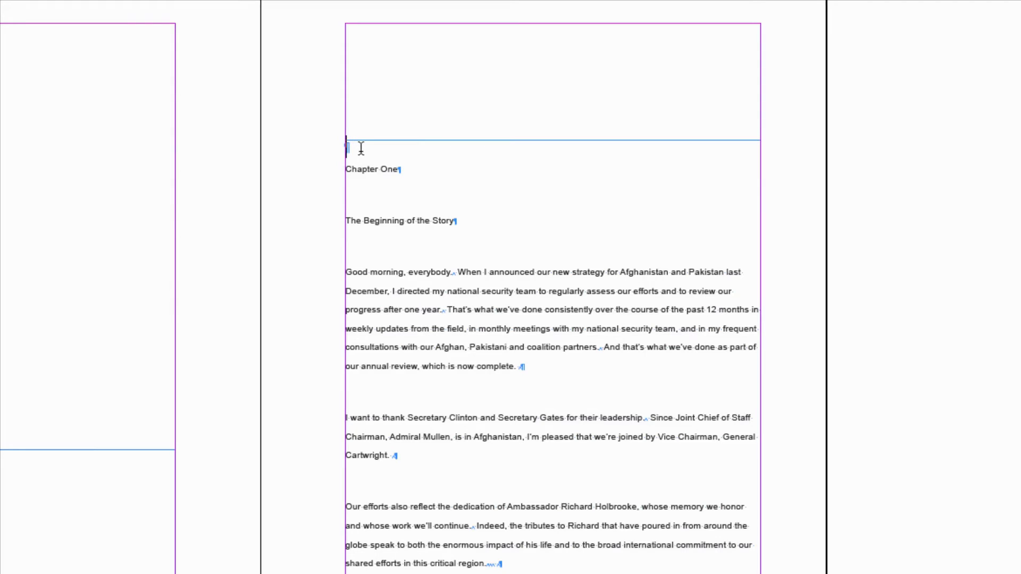
{"action": "key", "text": "Delete"}
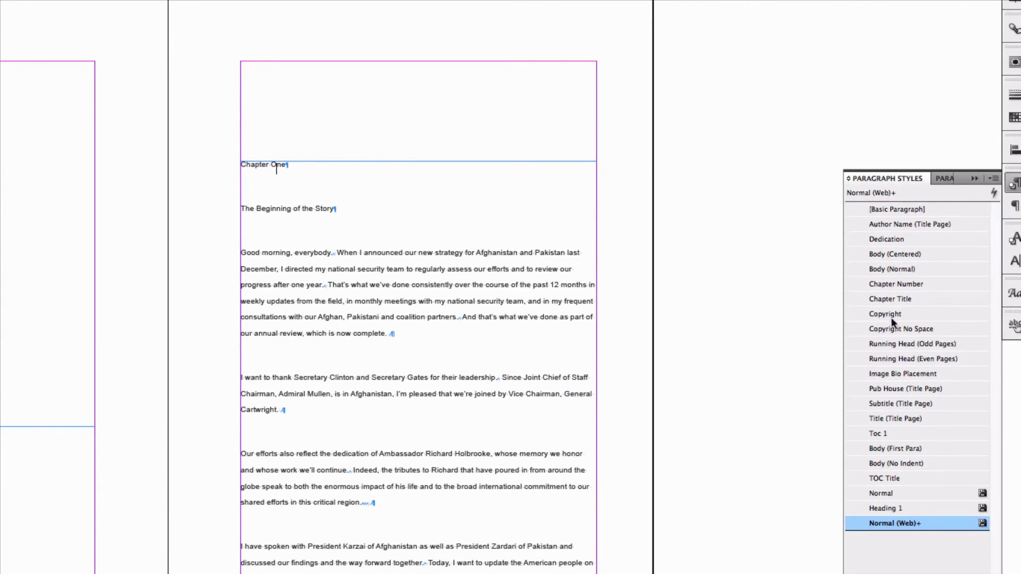
Apply the "Chapter Number" paragraph style to the "Chapter One" line and clear its character styles
{"action": "left_click", "coordinate": [886, 285]}
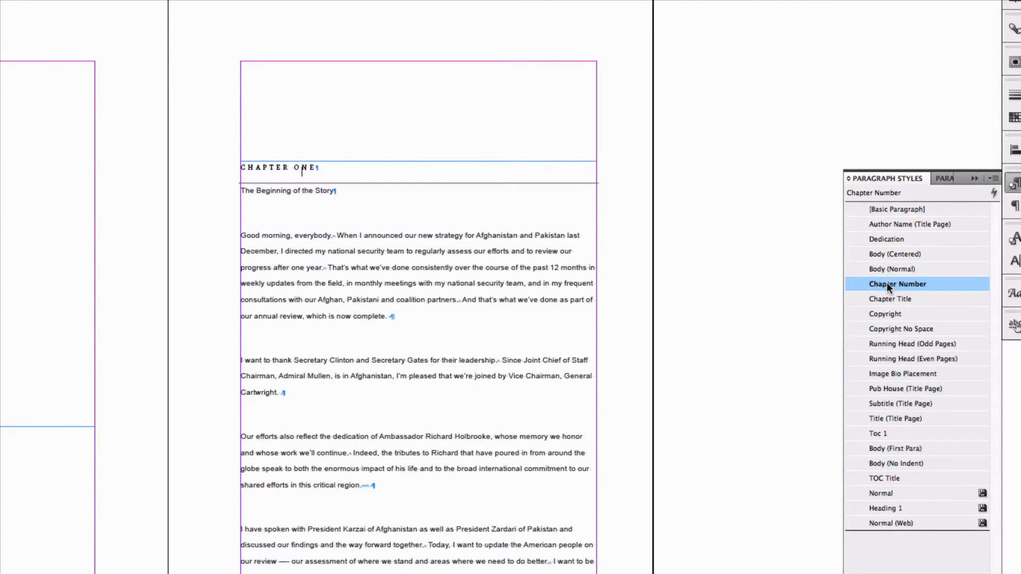
{"action": "right_click", "coordinate": [886, 283]}
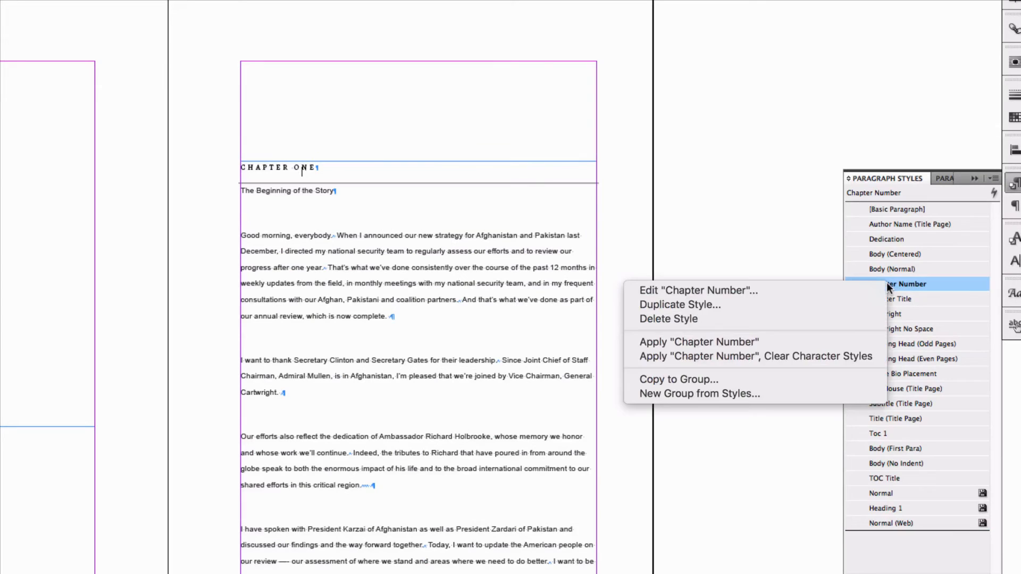
{"action": "left_click", "coordinate": [845, 356]}
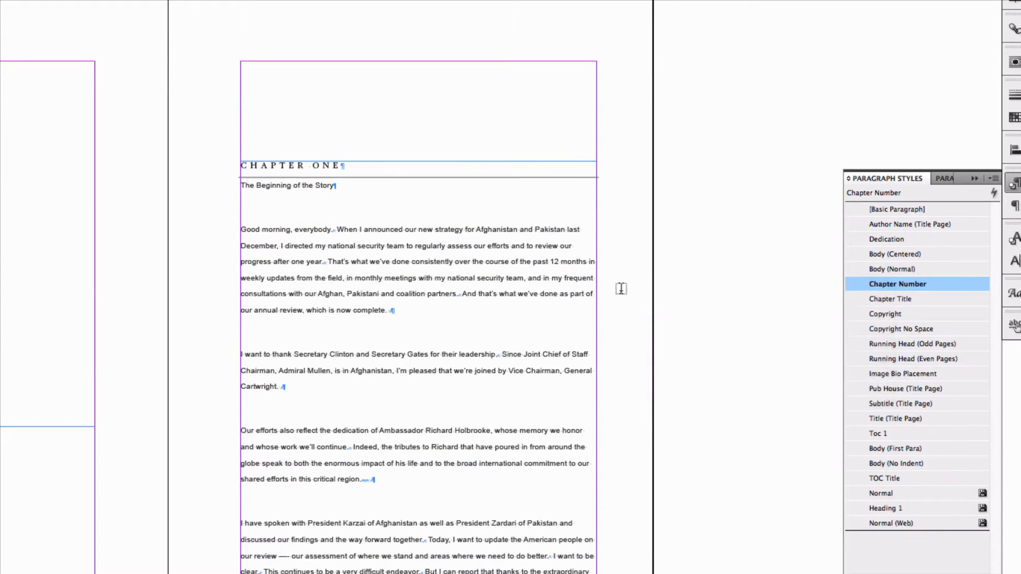
Apply the "Chapter Title" paragraph style to "The Beginning of the Story" and clear its character styles
{"action": "left_click", "coordinate": [291, 183]}
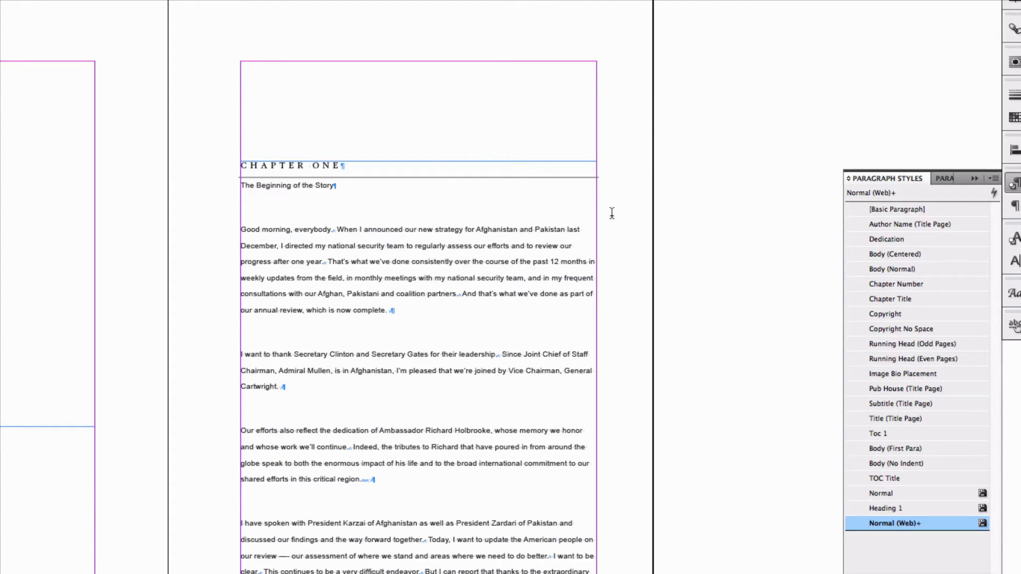
{"action": "left_click", "coordinate": [888, 297]}
{"action": "right_click", "coordinate": [888, 299]}
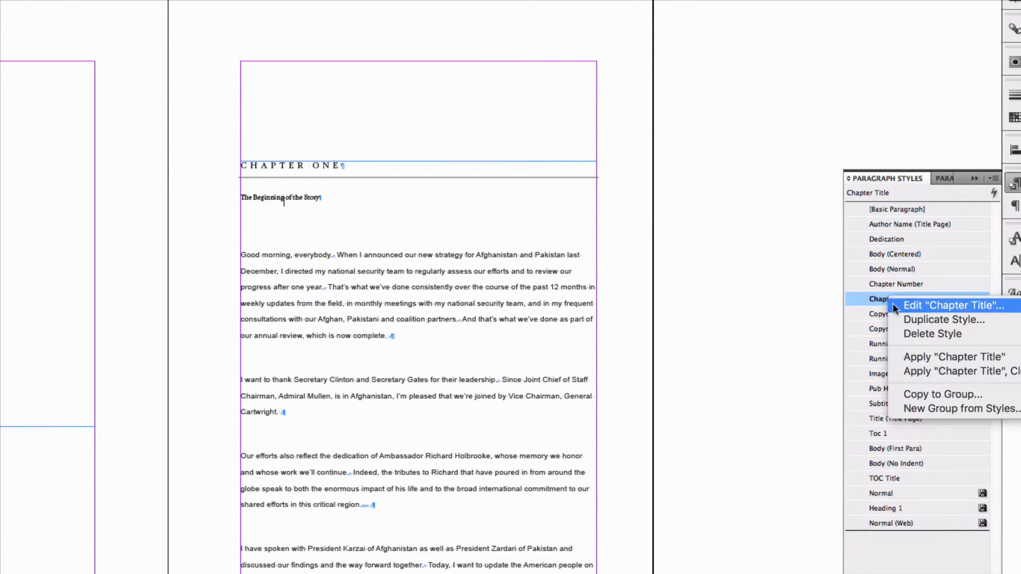
{"action": "left_click", "coordinate": [932, 369]}
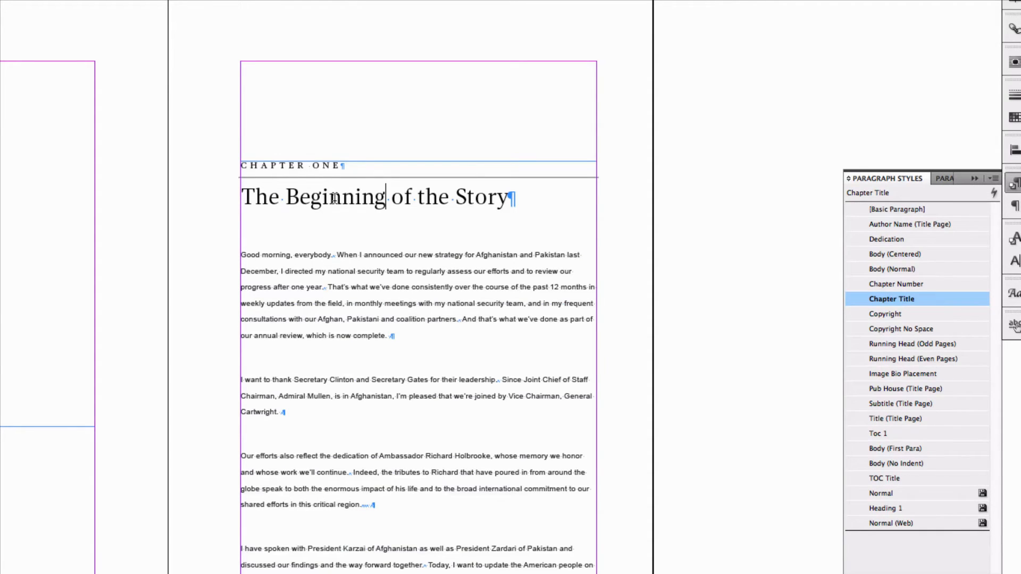
Apply the "Body (First Para)" paragraph style to the "Good morning, everybody" paragraph and clear its character styles
{"action": "left_click", "coordinate": [417, 282]}
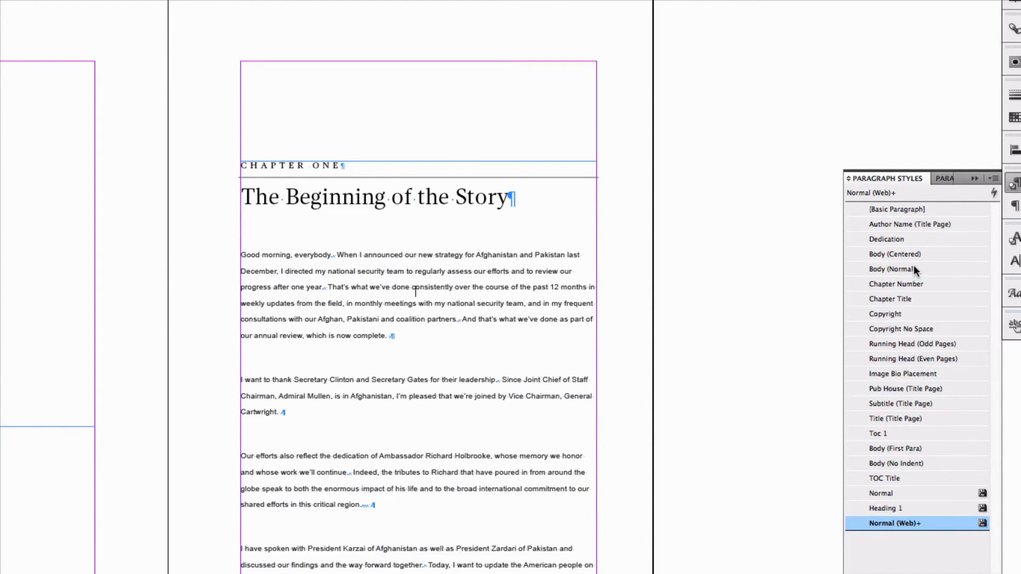
{"action": "left_click", "coordinate": [914, 448]}
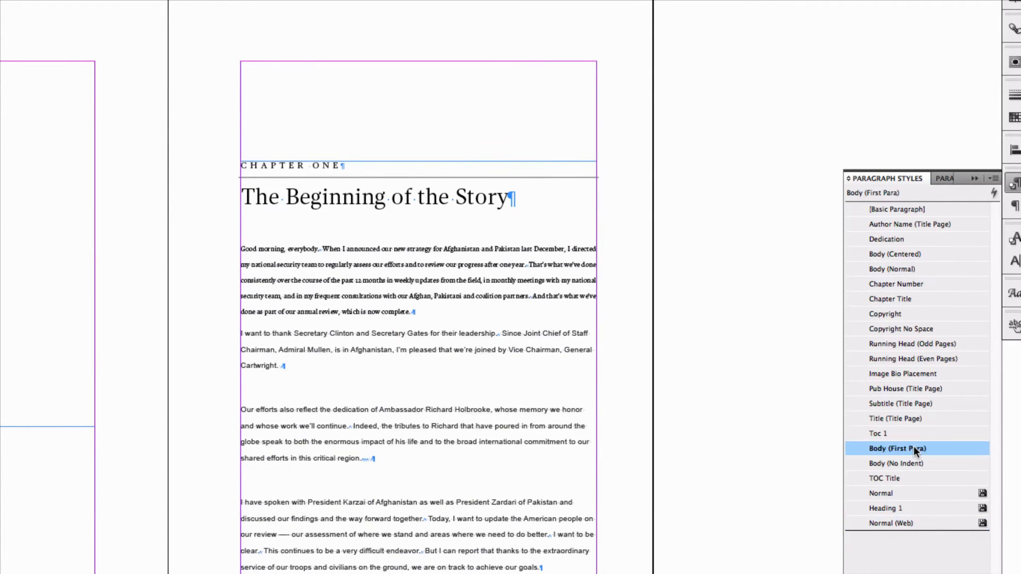
{"action": "right_click", "coordinate": [913, 448]}
{"action": "left_click", "coordinate": [863, 517]}
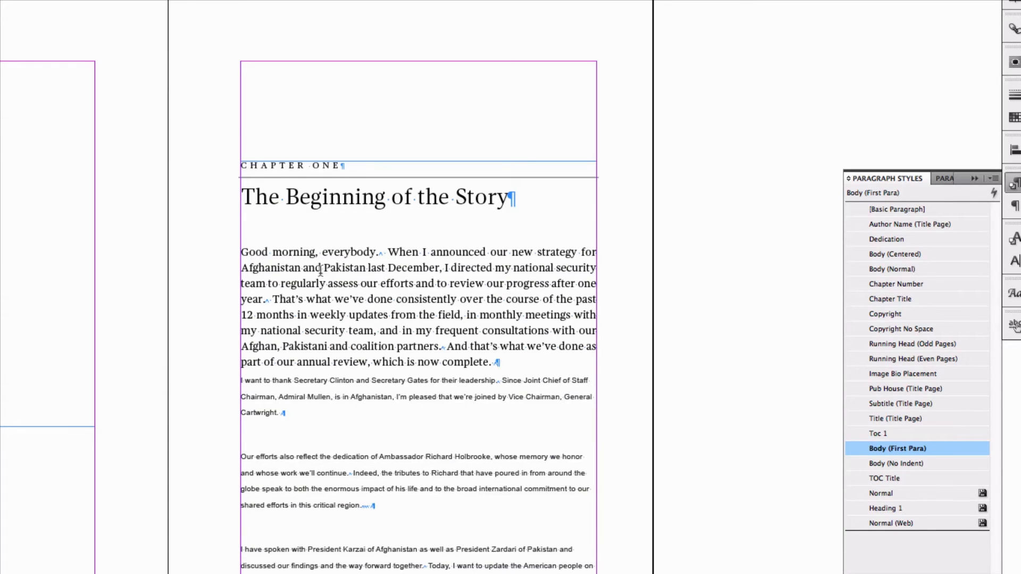
Apply "Body (Normal)" with character styles cleared to the paragraphs from "I want to thank" through "It's important to remember"
{"action": "left_click", "coordinate": [344, 380]}
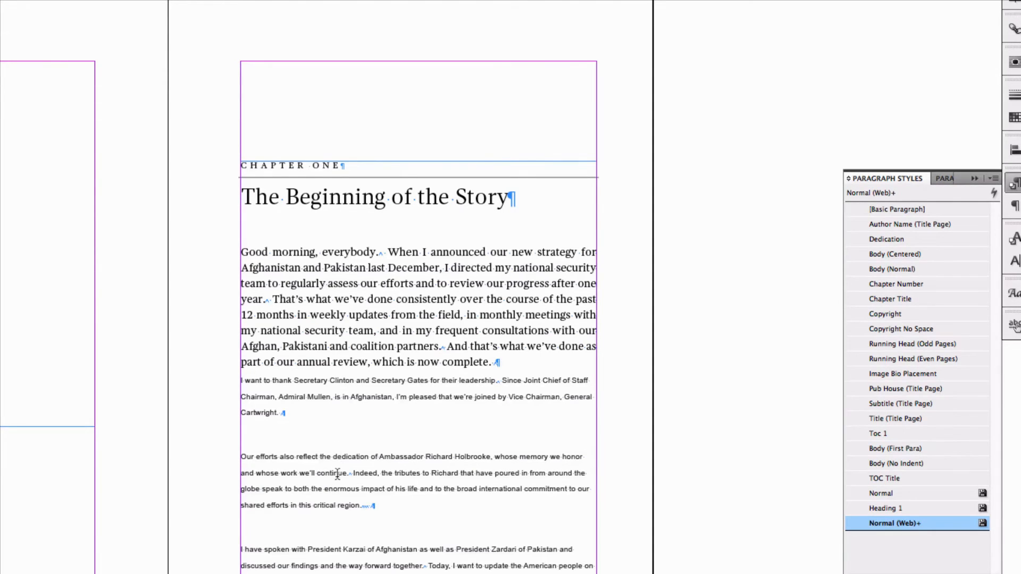
{"action": "scroll", "coordinate": [335, 476], "scroll_direction": "down", "scroll_amount": 3}
{"action": "left_click", "coordinate": [342, 535]}
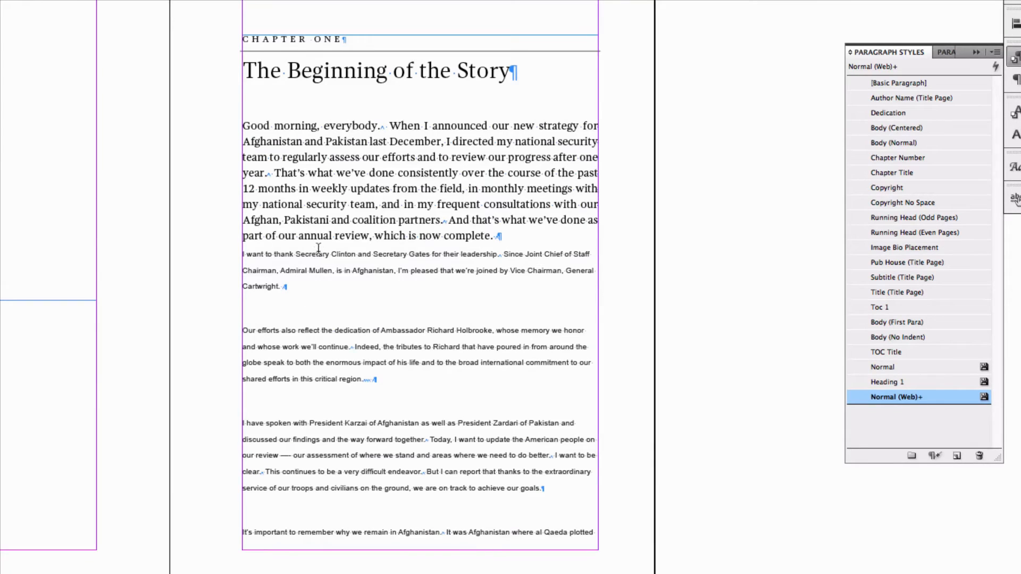
{"action": "scroll", "coordinate": [320, 242], "scroll_direction": "down", "scroll_amount": 10}
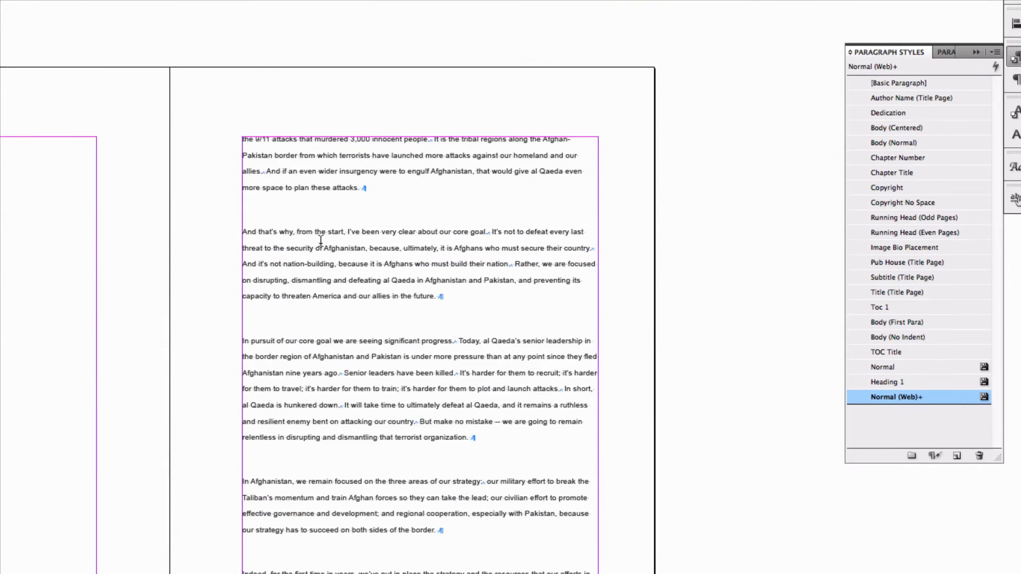
{"action": "scroll", "coordinate": [320, 241], "scroll_direction": "up", "scroll_amount": 10}
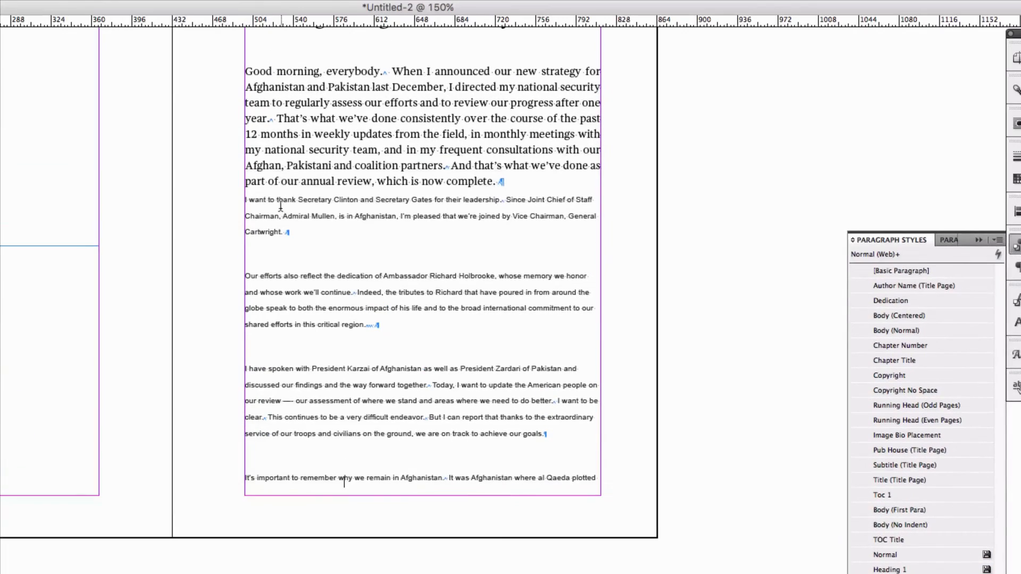
{"action": "left_click_drag", "start_coordinate": [274, 12], "coordinate": [285, 33]}
{"action": "left_click_drag", "start_coordinate": [287, 220], "coordinate": [358, 471]}
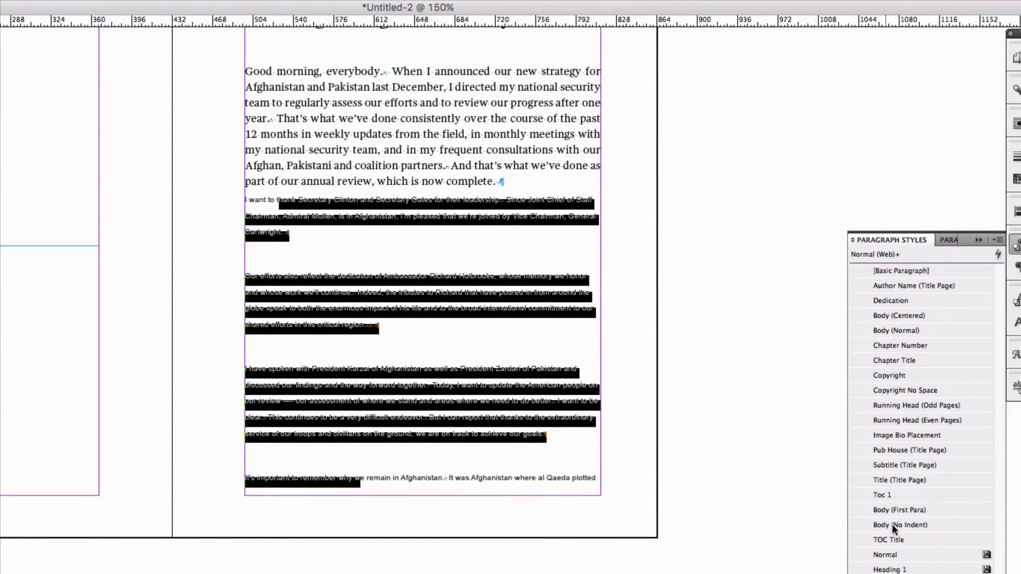
{"action": "left_click", "coordinate": [897, 329]}
{"action": "right_click", "coordinate": [898, 330]}
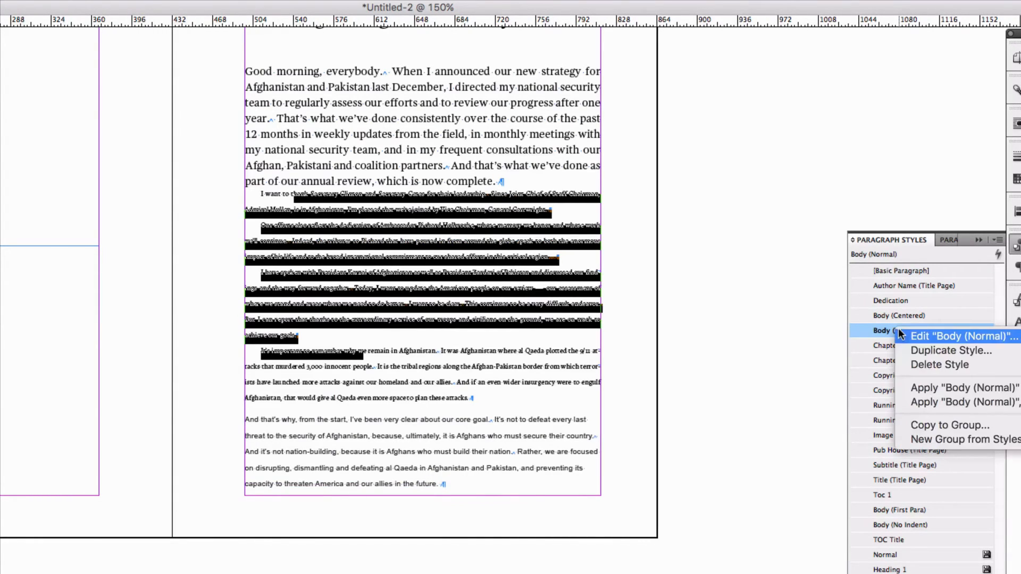
{"action": "left_click", "coordinate": [912, 403]}
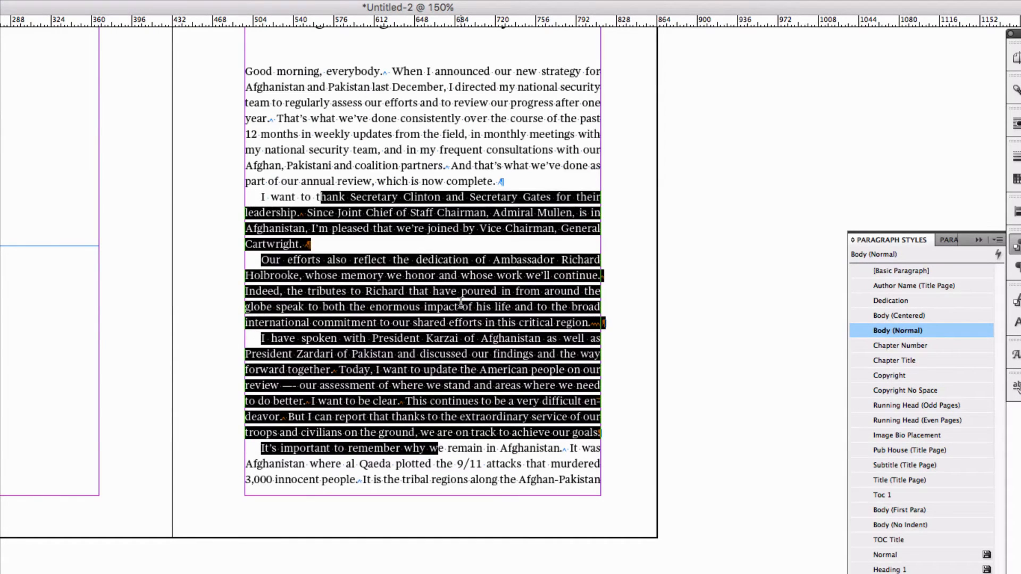
{"action": "left_click", "coordinate": [461, 304]}
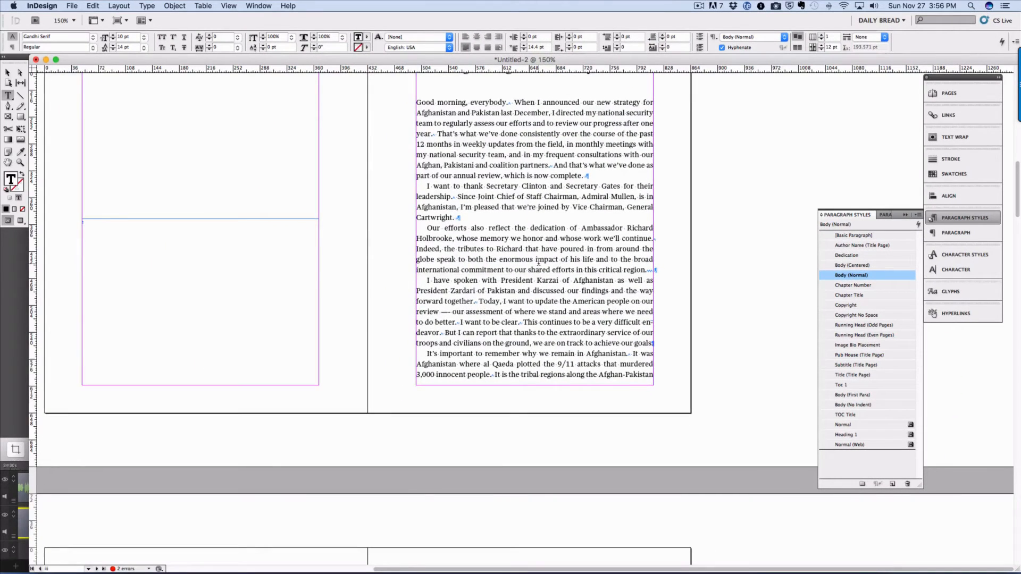
Preview the Chapter One opening spread without guides and return to the normal view
{"action": "scroll", "coordinate": [538, 262], "scroll_direction": "up", "scroll_amount": 5}
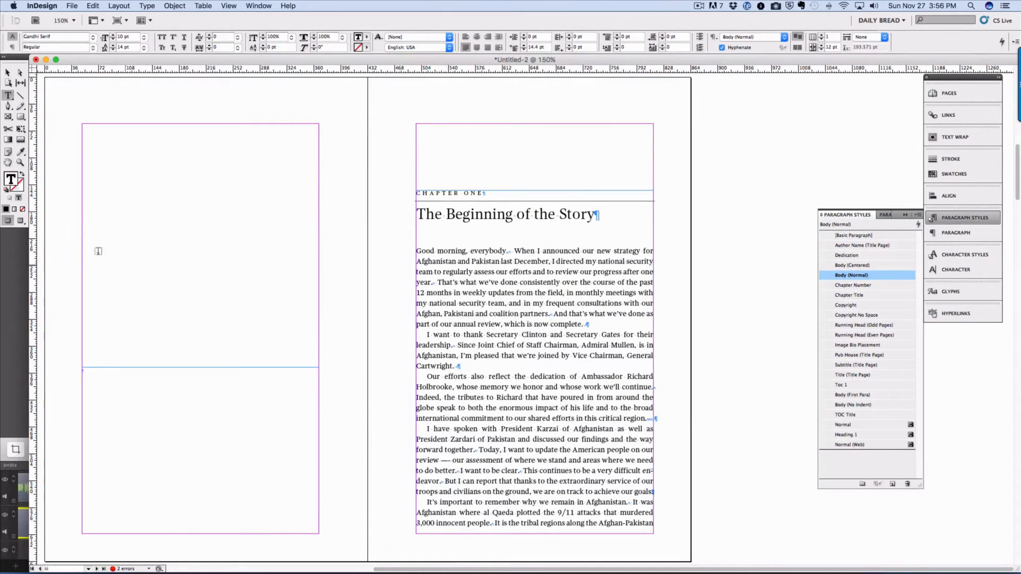
{"action": "left_click", "coordinate": [20, 221]}
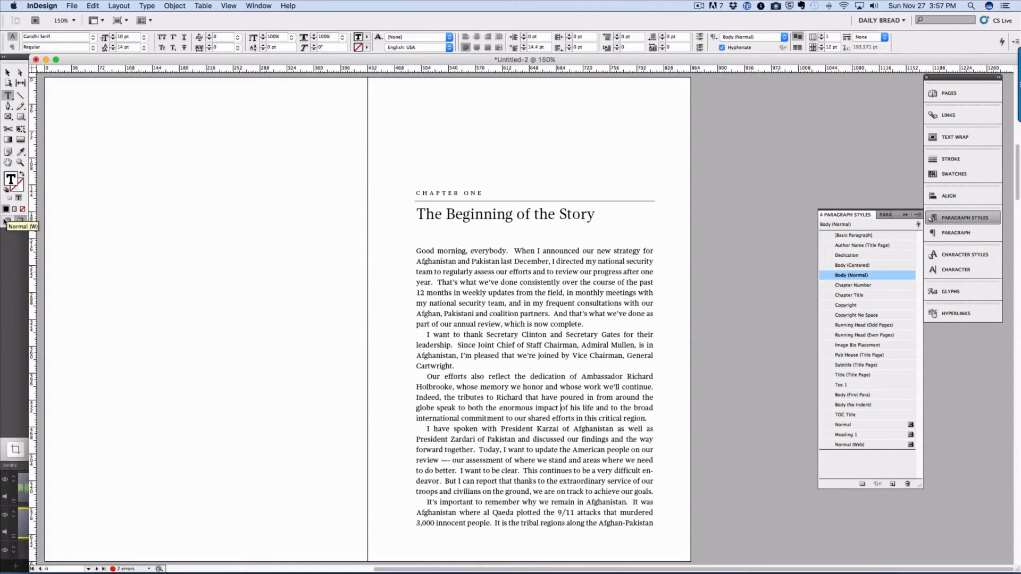
{"action": "left_click", "coordinate": [8, 220]}
Apply "Body (Normal)" with character styles cleared to the next spread's paragraphs, from "And that's why" up to the "Another Topic Arises" subheading
{"action": "scroll", "coordinate": [269, 293], "scroll_direction": "down", "scroll_amount": 10}
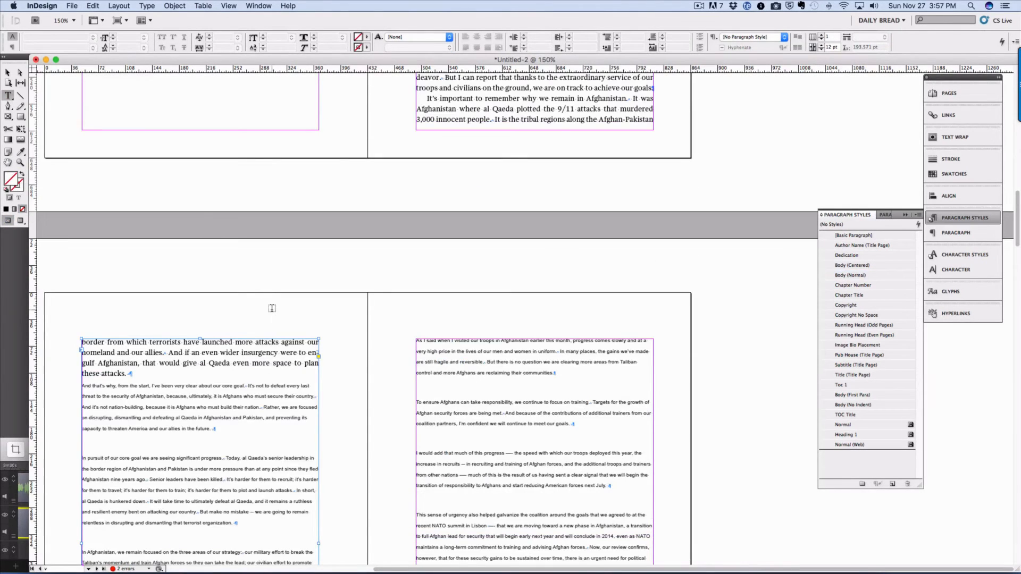
{"action": "scroll", "coordinate": [272, 308], "scroll_direction": "down", "scroll_amount": 2}
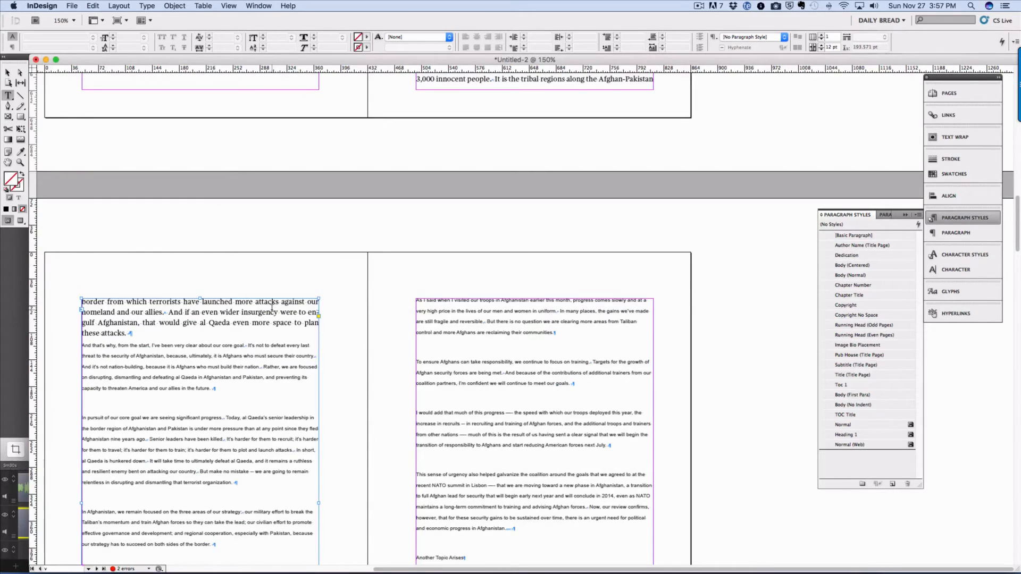
{"action": "scroll", "coordinate": [272, 307], "scroll_direction": "down", "scroll_amount": 4}
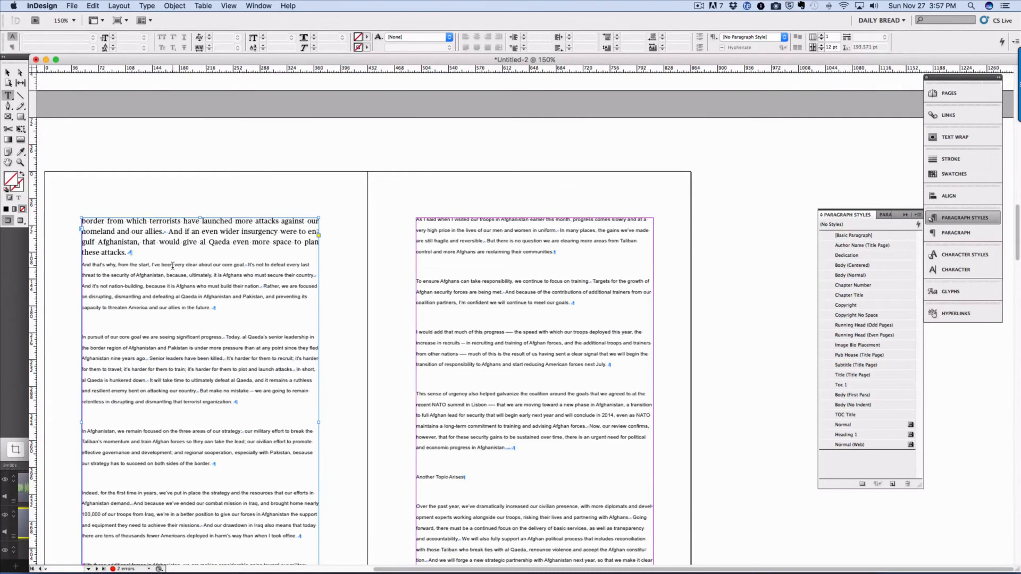
{"action": "left_click_drag", "start_coordinate": [172, 265], "coordinate": [448, 450]}
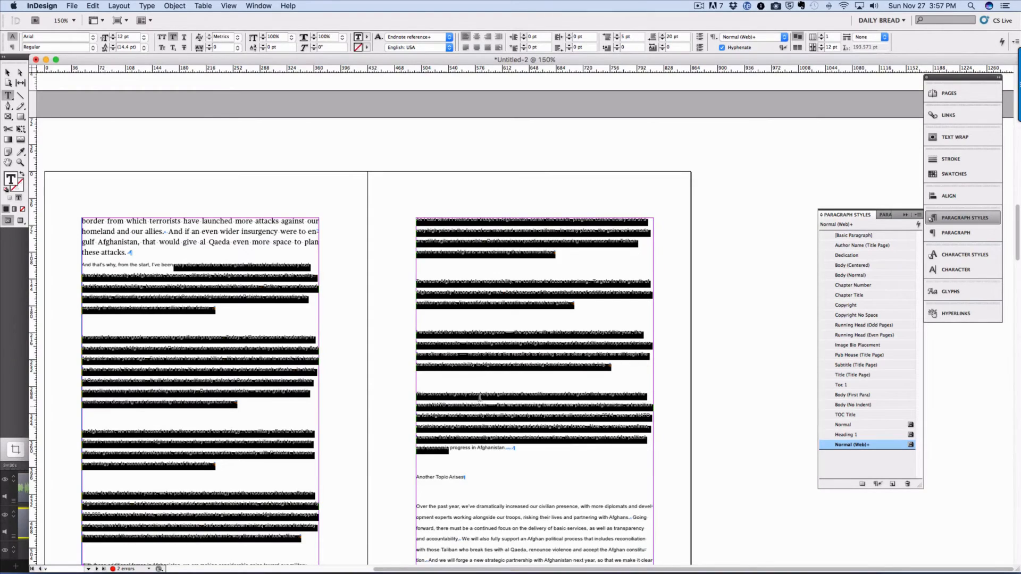
{"action": "left_click", "coordinate": [849, 275]}
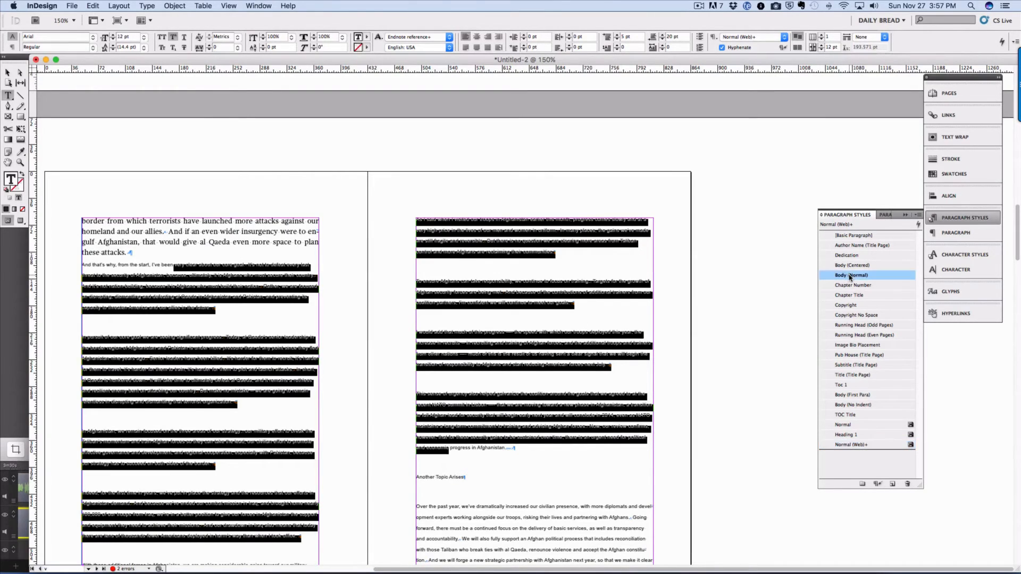
{"action": "right_click", "coordinate": [849, 275]}
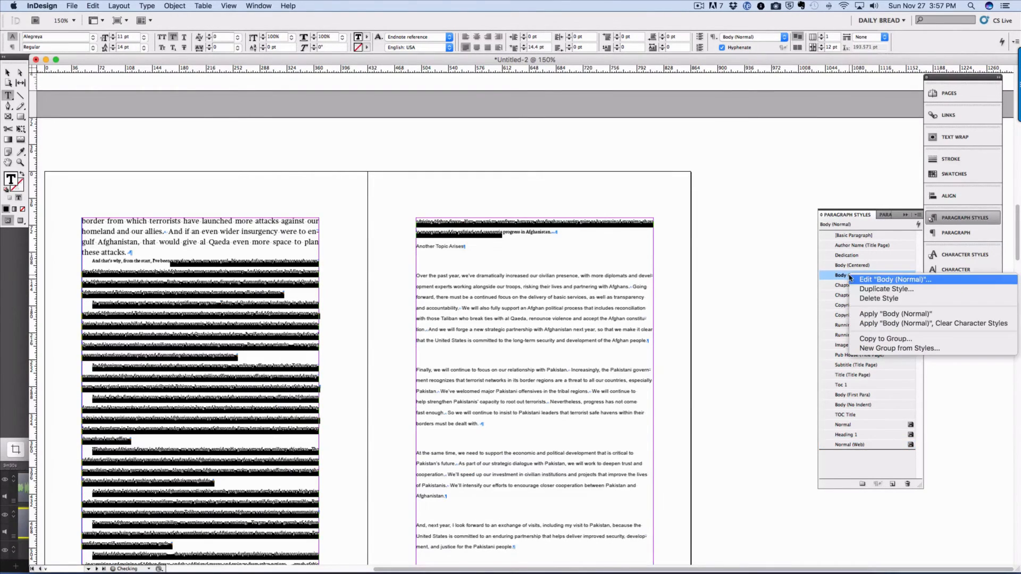
{"action": "left_click", "coordinate": [866, 325]}
{"action": "left_click", "coordinate": [494, 347]}
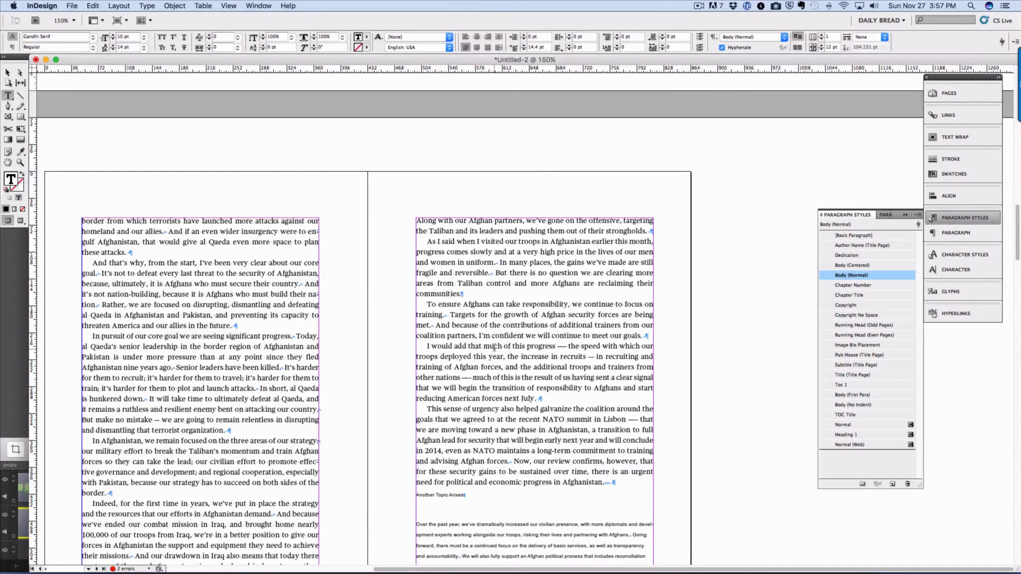
Delete the extra character after the dash following "other nations" and remove the "Another Topic Arises" subheading
{"action": "left_click", "coordinate": [466, 377]}
{"action": "left_click", "coordinate": [470, 377]}
{"action": "key", "text": "BackSpace"}
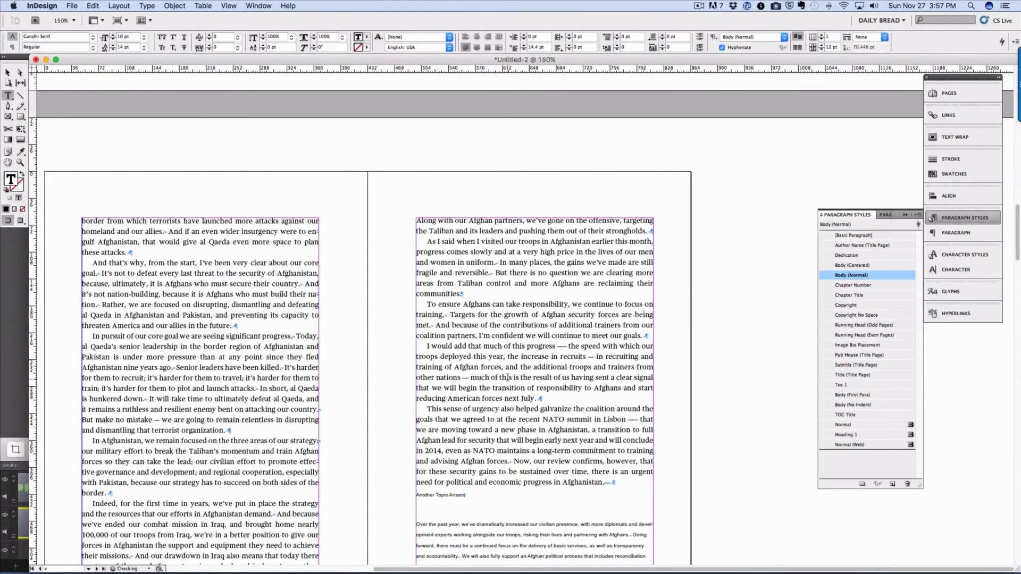
{"action": "scroll", "coordinate": [508, 378], "scroll_direction": "down", "scroll_amount": 4}
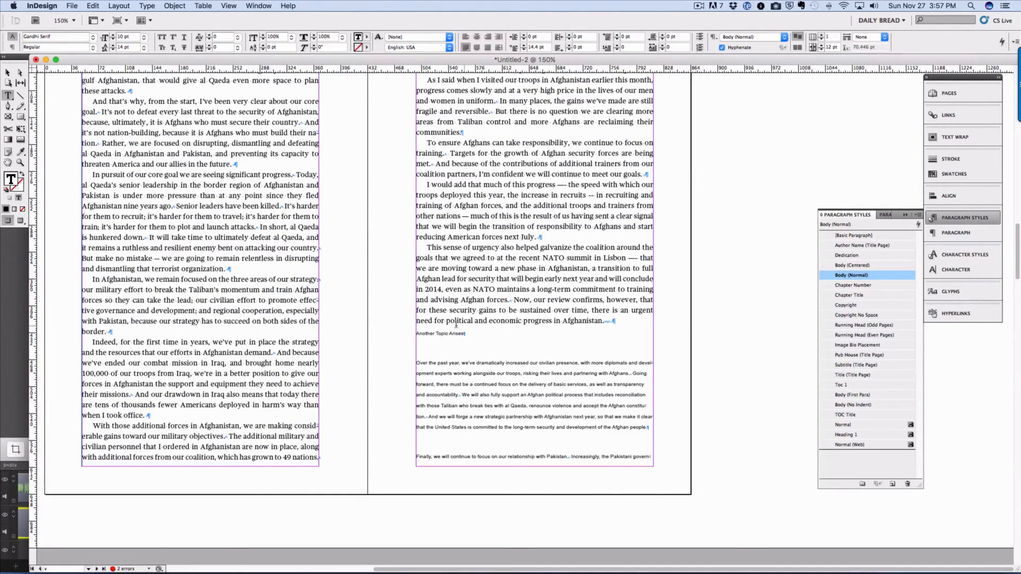
{"action": "left_click", "coordinate": [437, 333]}
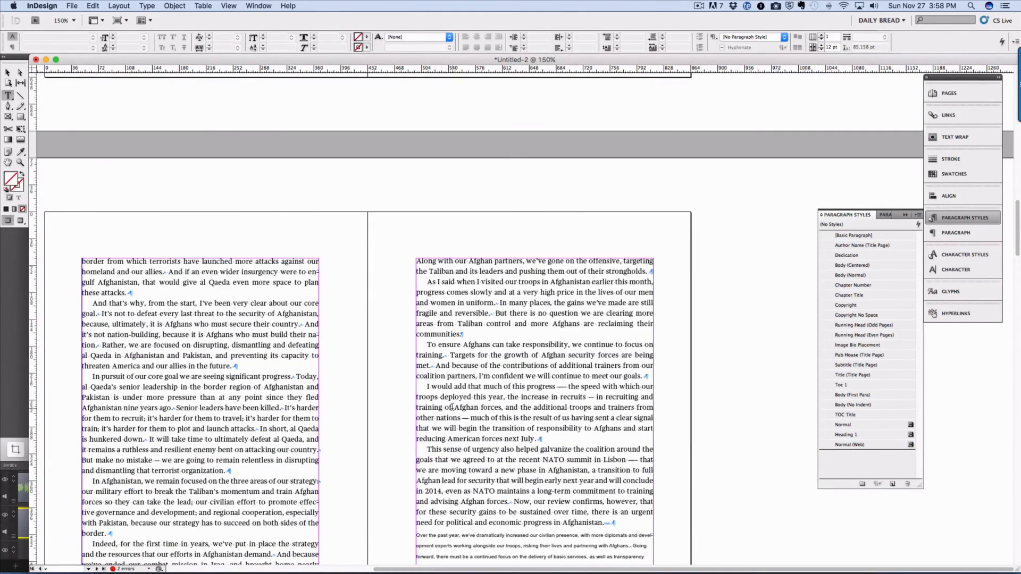
Apply "Body (Normal)" with character styles cleared to the text from "Over the past year" through "Thank you very much"
{"action": "scroll", "coordinate": [452, 406], "scroll_direction": "down", "scroll_amount": 3}
{"action": "left_click", "coordinate": [436, 466]}
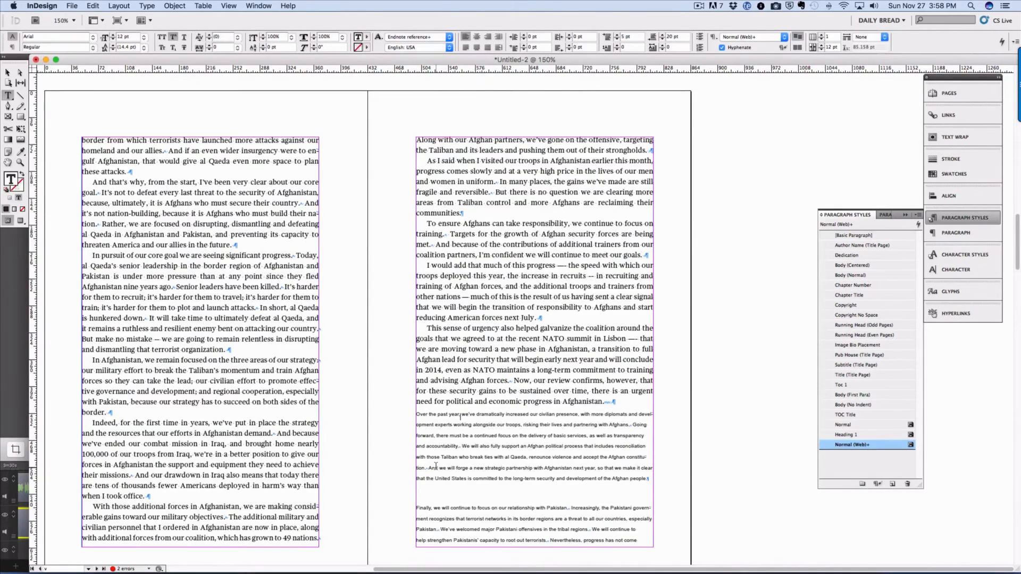
{"action": "scroll", "coordinate": [435, 466], "scroll_direction": "down", "scroll_amount": 2}
{"action": "scroll", "coordinate": [435, 466], "scroll_direction": "down", "scroll_amount": 5}
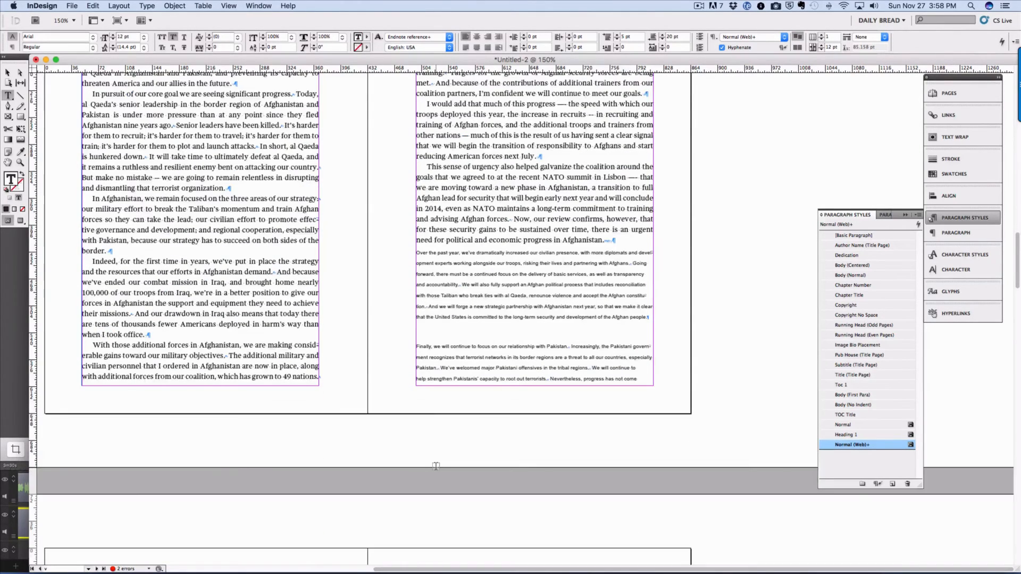
{"action": "scroll", "coordinate": [270, 411], "scroll_direction": "down", "scroll_amount": 5}
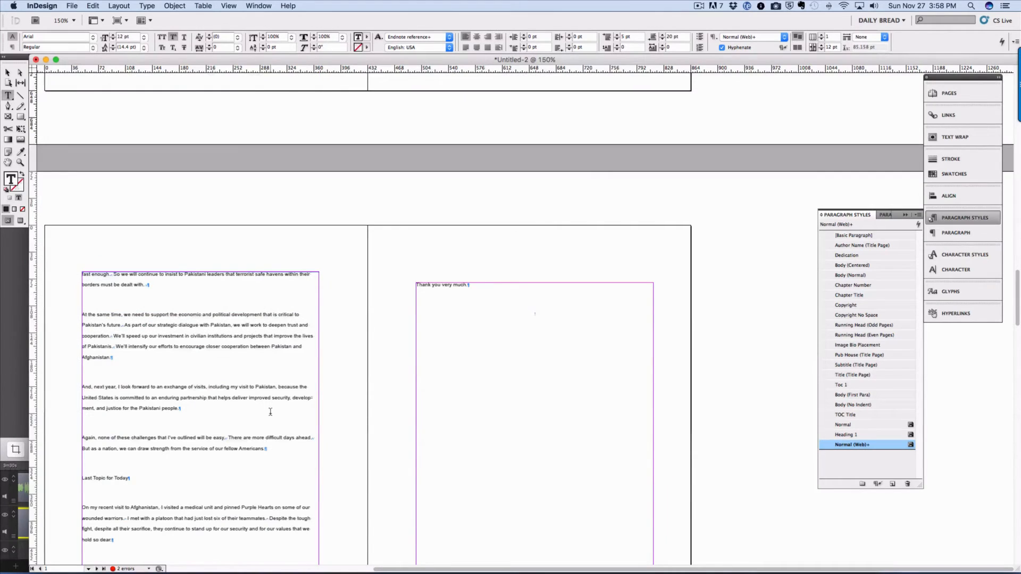
{"action": "scroll", "coordinate": [252, 412], "scroll_direction": "down", "scroll_amount": 2}
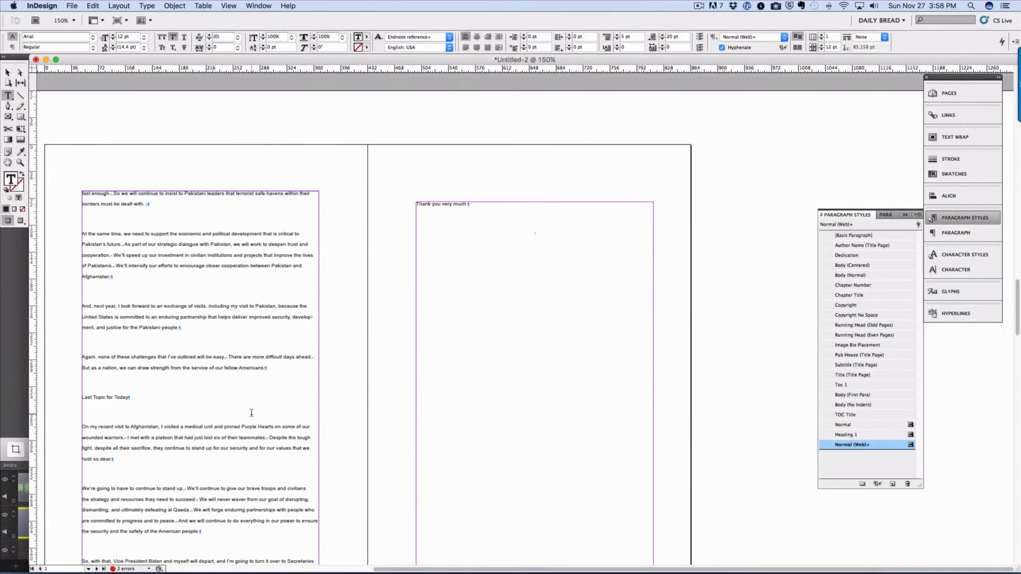
{"action": "scroll", "coordinate": [252, 413], "scroll_direction": "down", "scroll_amount": 3}
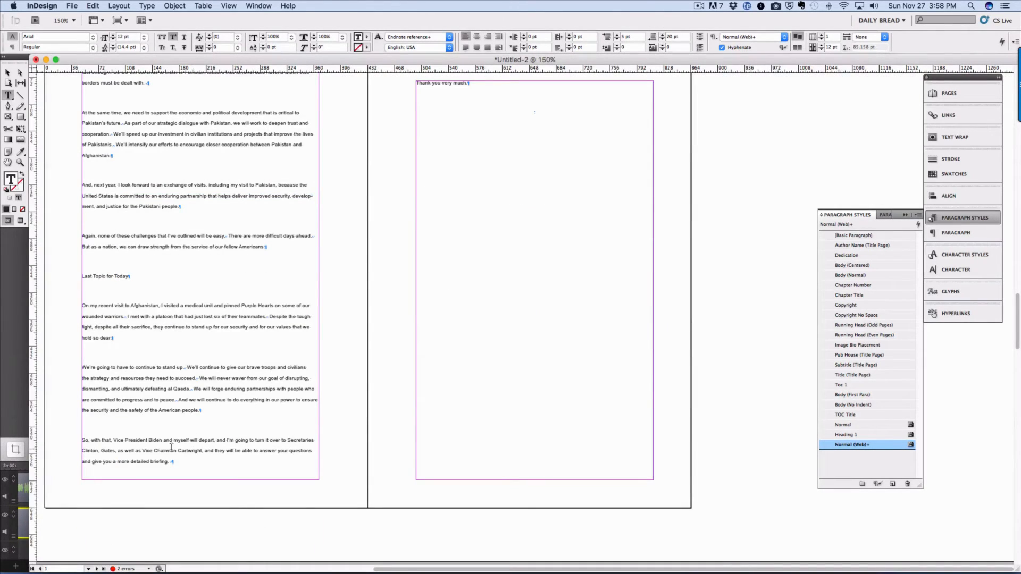
{"action": "left_click", "coordinate": [434, 84], "text": "shift"}
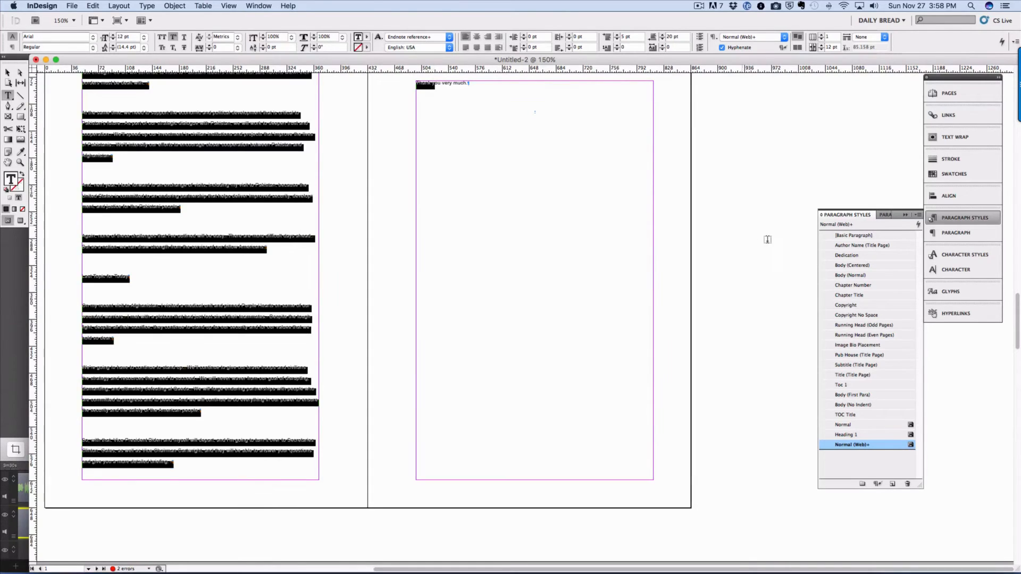
{"action": "left_click", "coordinate": [840, 276]}
{"action": "right_click", "coordinate": [840, 275]}
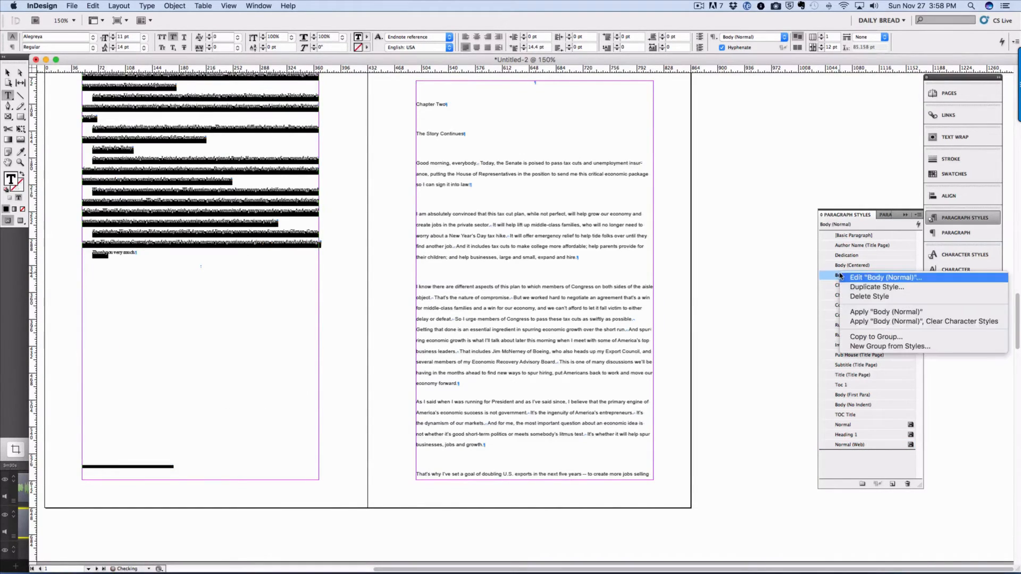
{"action": "left_click", "coordinate": [865, 321]}
{"action": "left_click", "coordinate": [187, 299]}
Delete the empty paragraph above the "Chapter Two" heading
{"action": "scroll", "coordinate": [230, 302], "scroll_direction": "up", "scroll_amount": 3}
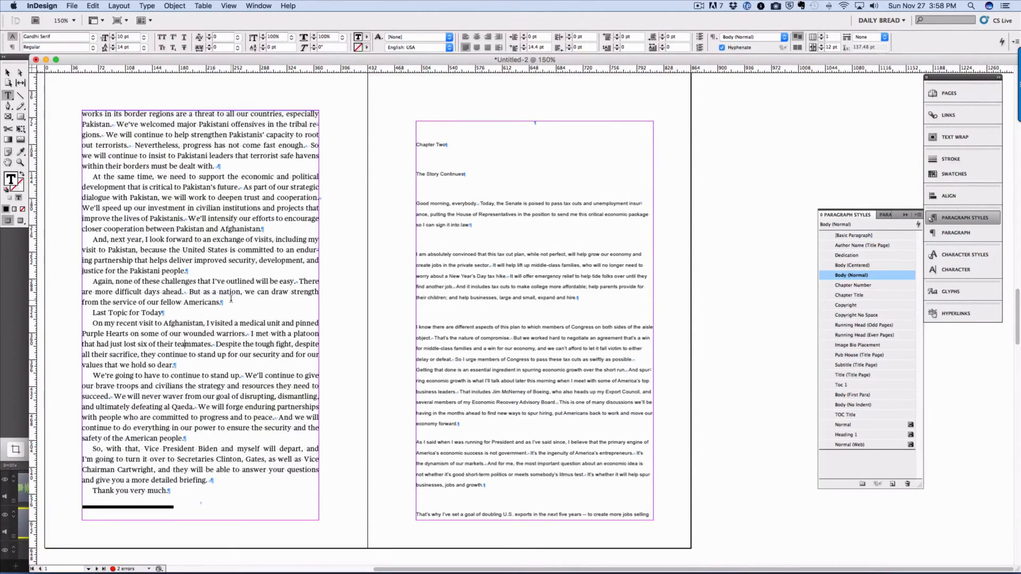
{"action": "scroll", "coordinate": [231, 299], "scroll_direction": "up", "scroll_amount": 1}
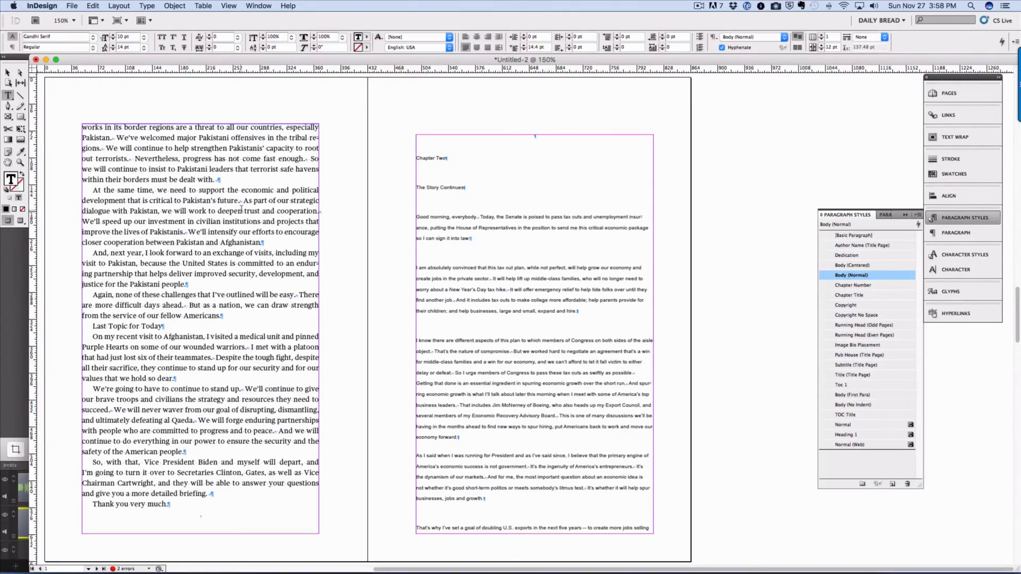
{"action": "scroll", "coordinate": [242, 209], "scroll_direction": "up", "scroll_amount": 20}
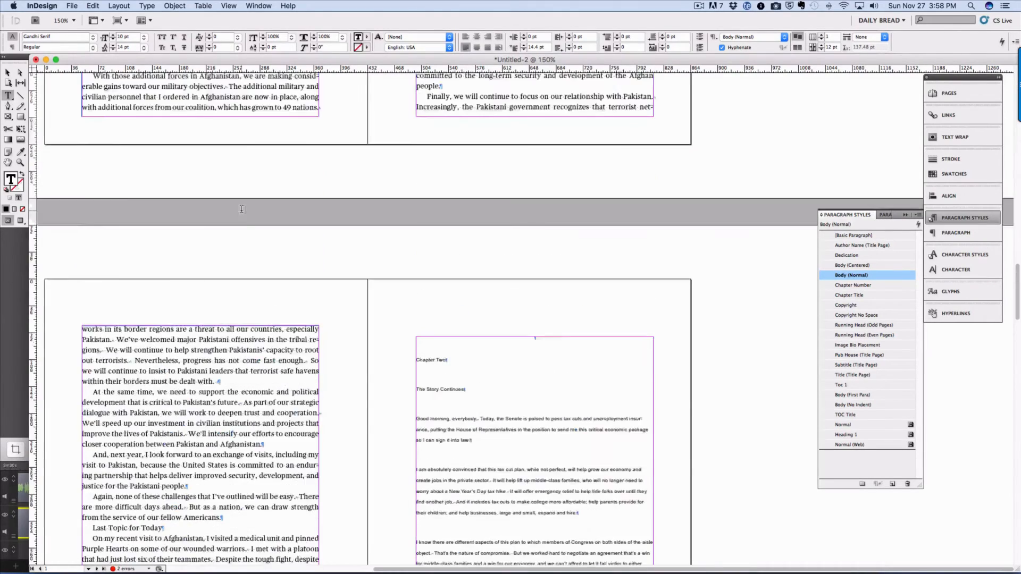
{"action": "scroll", "coordinate": [241, 209], "scroll_direction": "down", "scroll_amount": 15}
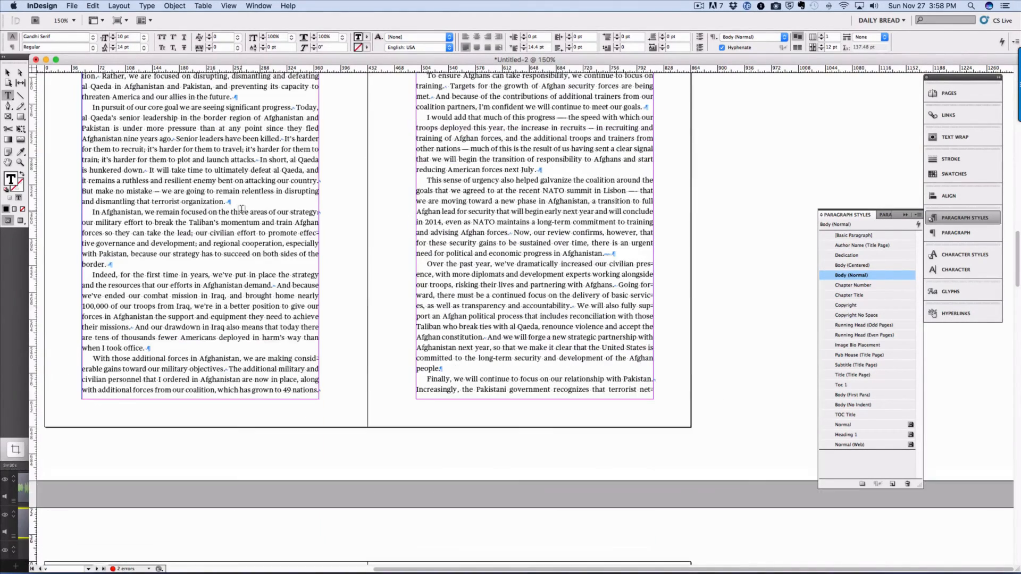
{"action": "scroll", "coordinate": [242, 209], "scroll_direction": "down", "scroll_amount": 10}
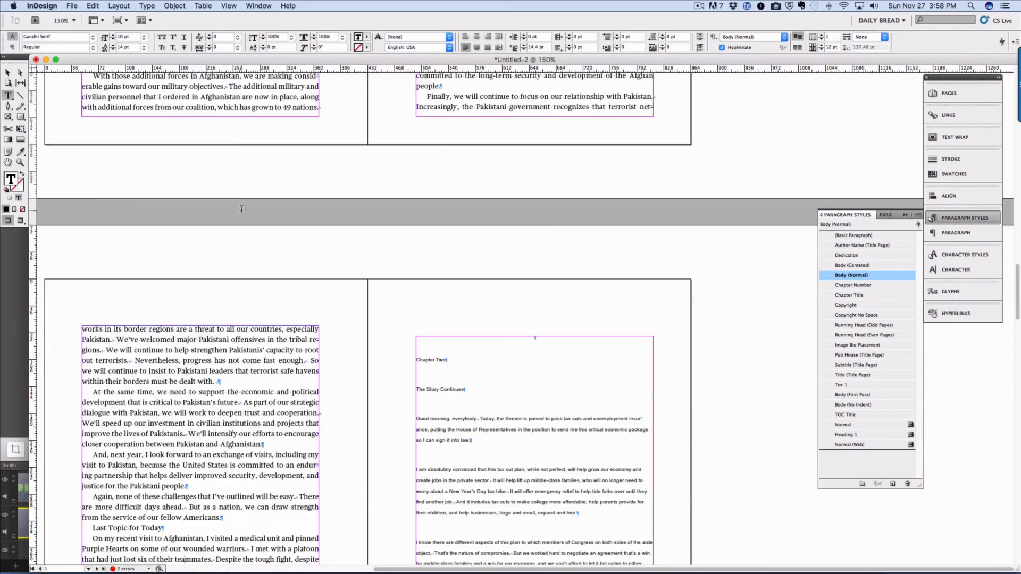
{"action": "scroll", "coordinate": [242, 209], "scroll_direction": "up", "scroll_amount": 2}
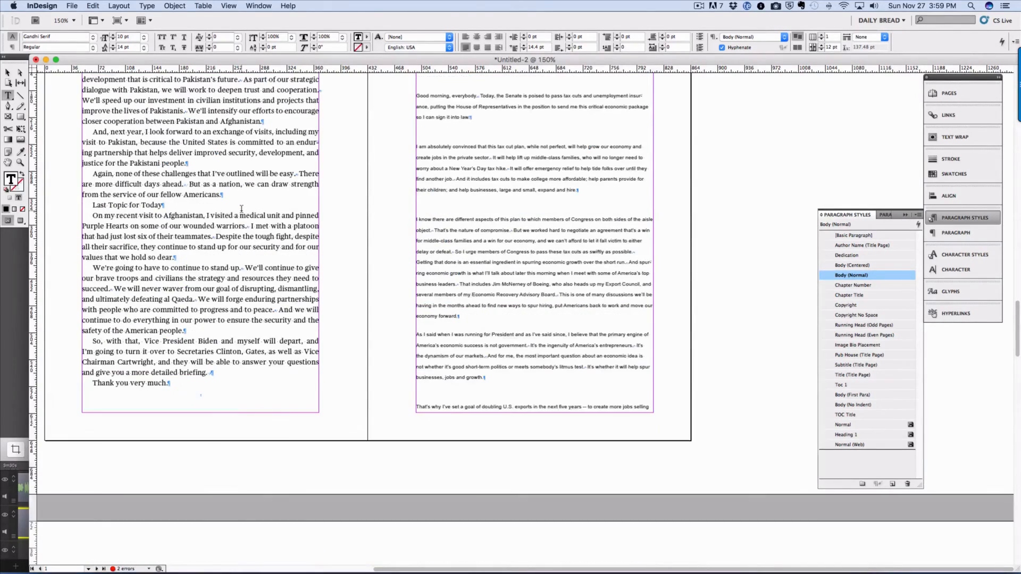
{"action": "scroll", "coordinate": [241, 209], "scroll_direction": "up", "scroll_amount": 2}
{"action": "scroll", "coordinate": [242, 209], "scroll_direction": "up", "scroll_amount": 6}
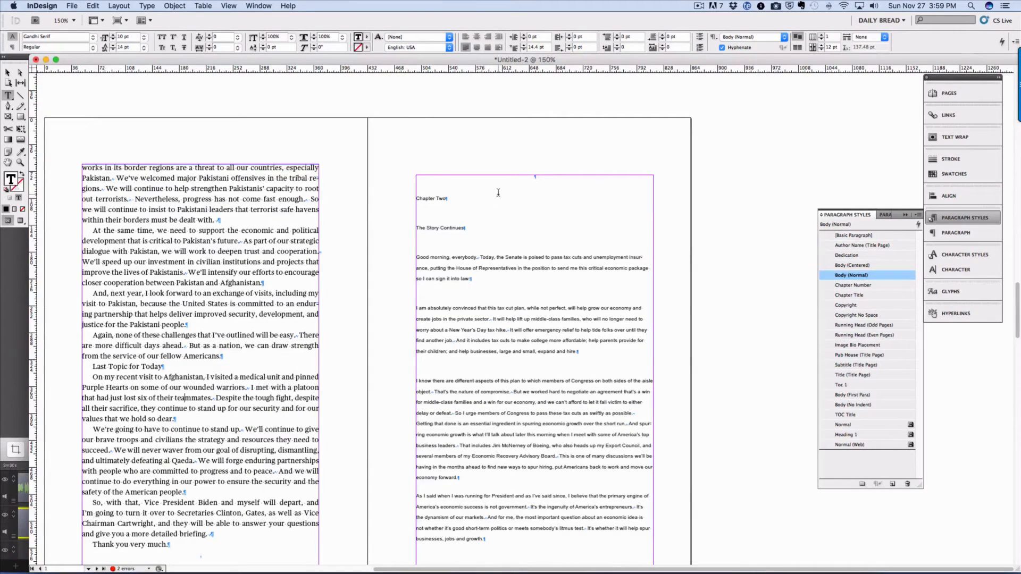
{"action": "left_click", "coordinate": [524, 176]}
{"action": "key", "text": "Delete"}
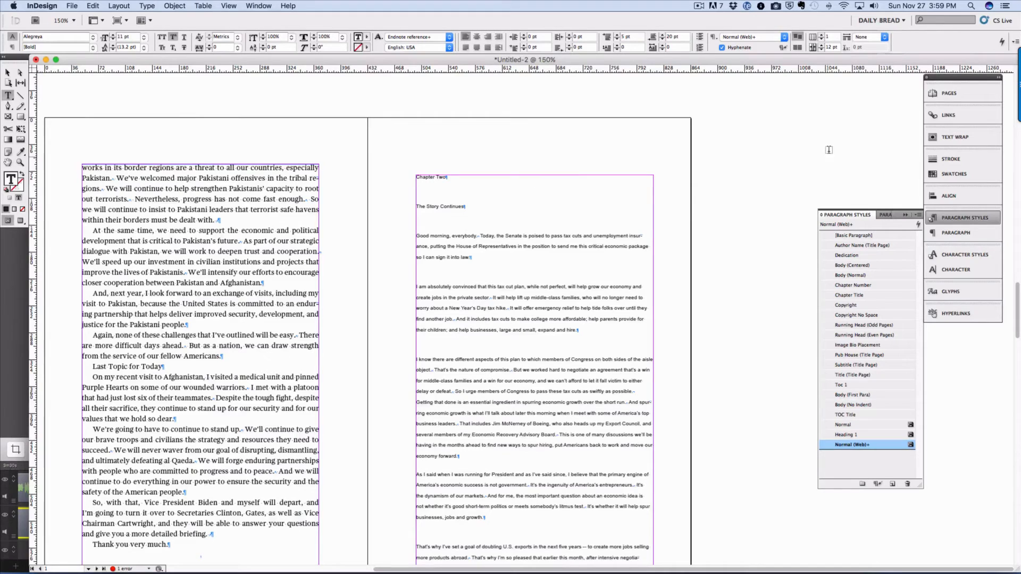
Apply the C-Chapter Open master to page iii, the opening page of Chapter One
{"action": "left_click", "coordinate": [935, 95]}
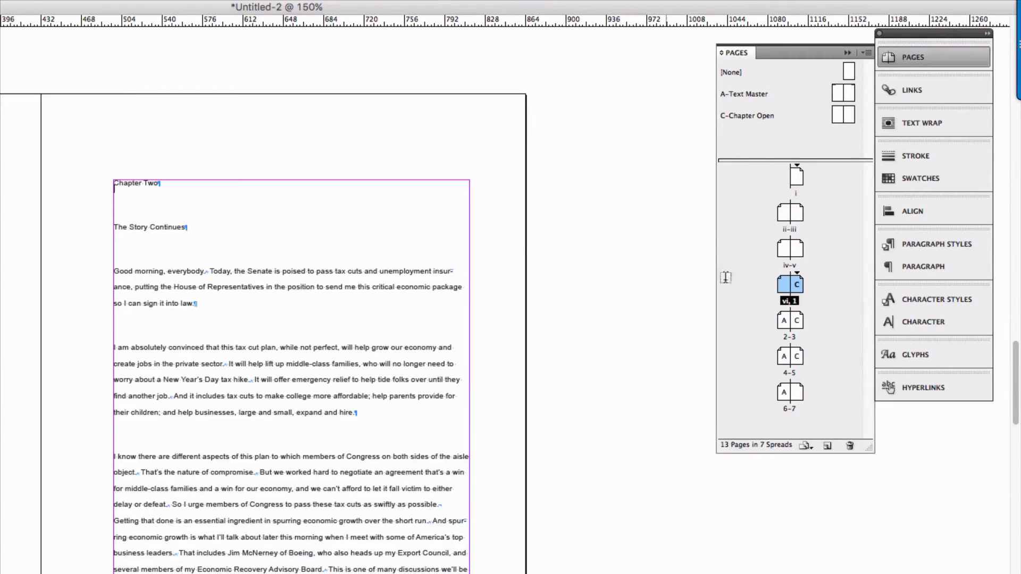
{"action": "left_click", "coordinate": [822, 297]}
{"action": "left_click", "coordinate": [801, 286]}
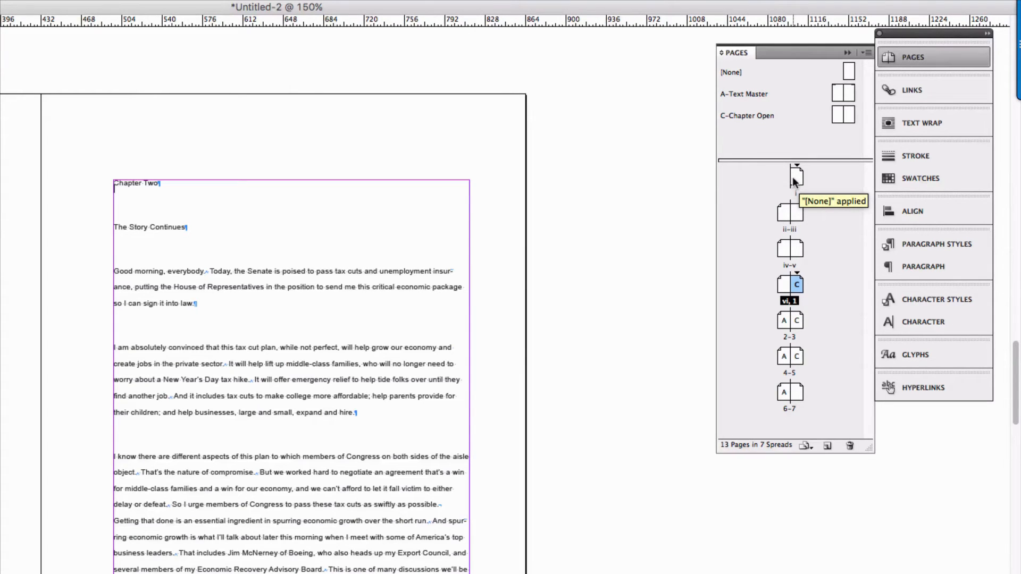
{"action": "double_click", "coordinate": [787, 213]}
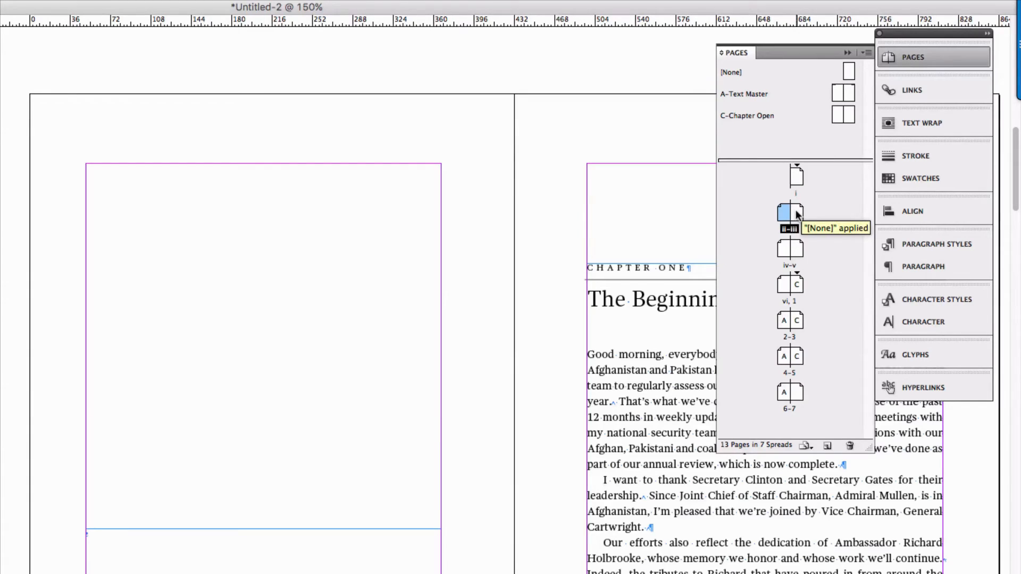
{"action": "double_click", "coordinate": [797, 214]}
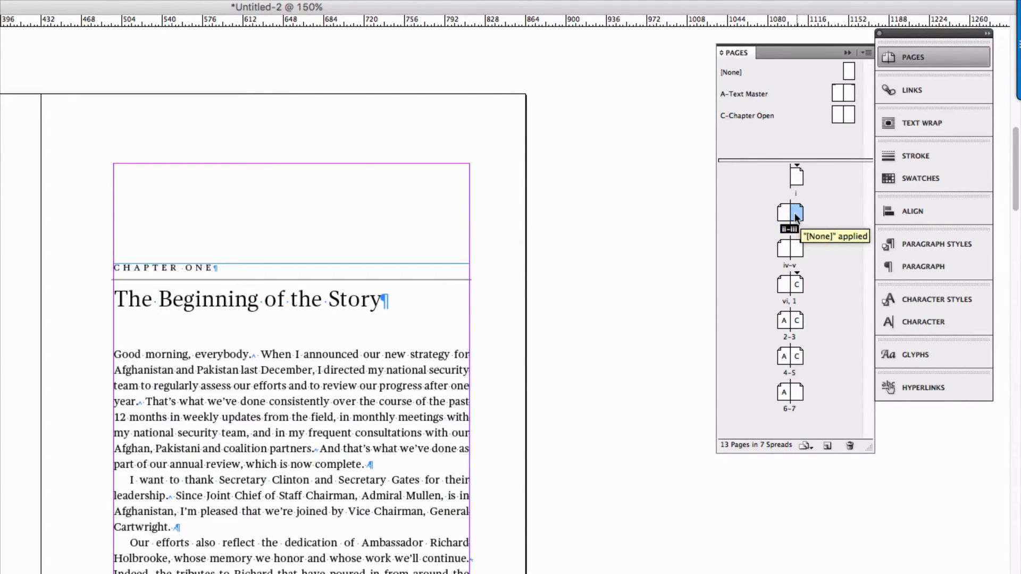
{"action": "left_click", "coordinate": [866, 52]}
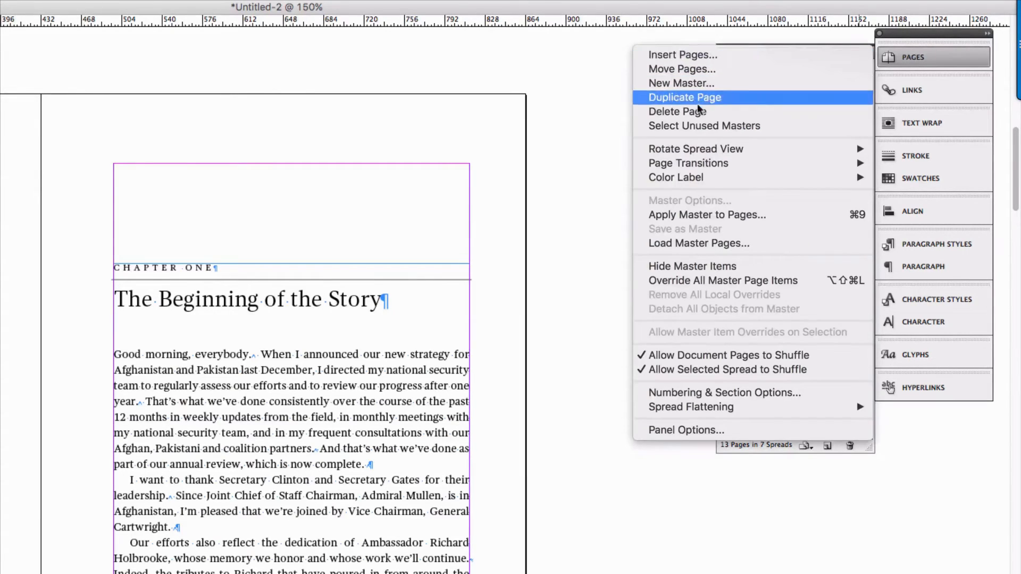
{"action": "left_click", "coordinate": [676, 215]}
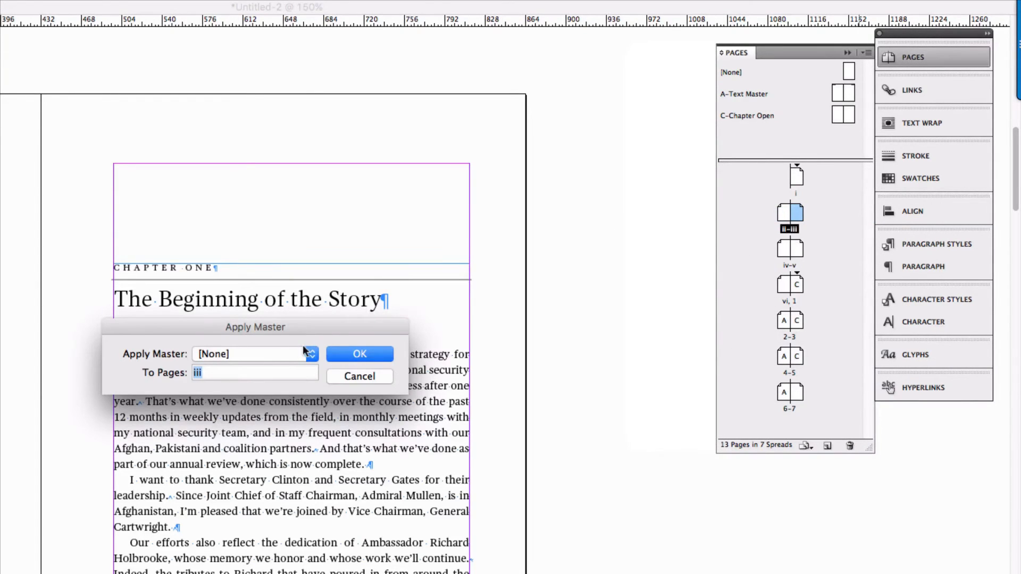
{"action": "left_click", "coordinate": [287, 358]}
{"action": "left_click", "coordinate": [277, 379]}
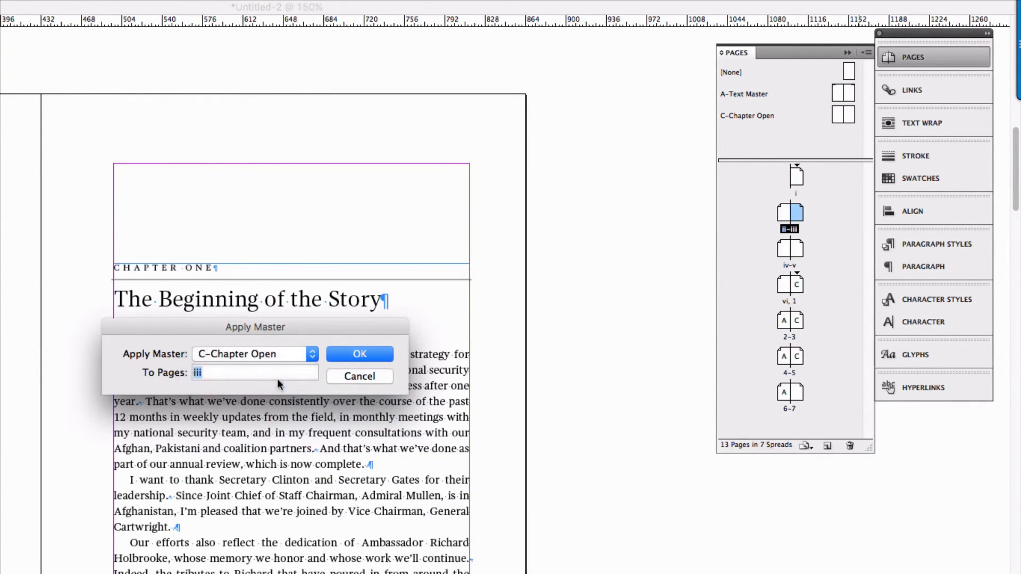
{"action": "left_click", "coordinate": [329, 354]}
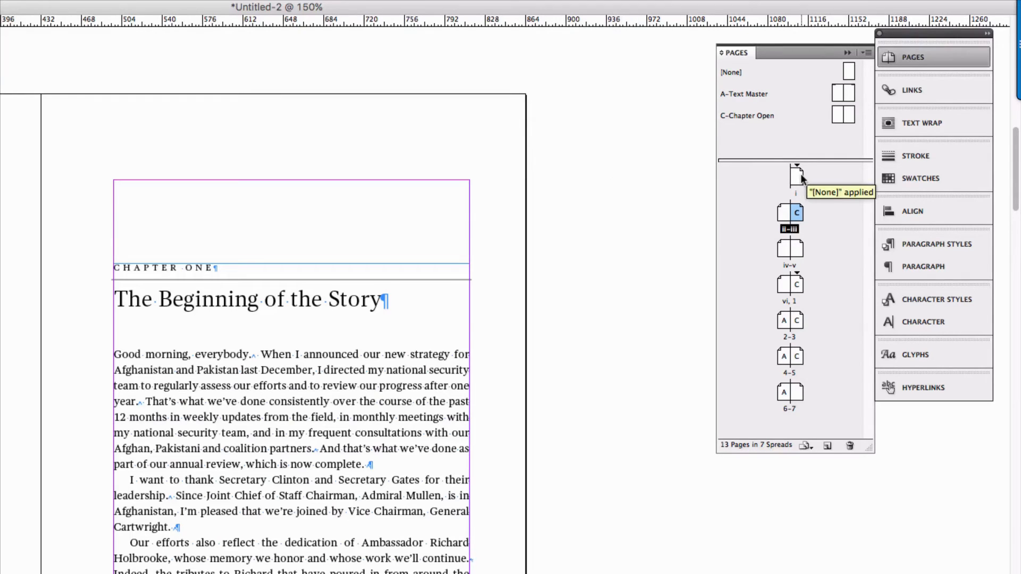
Start a new section at the Chapter One opening page, numbering from 1 in the "1, 2, 3, 4..." style
{"action": "left_click", "coordinate": [796, 210]}
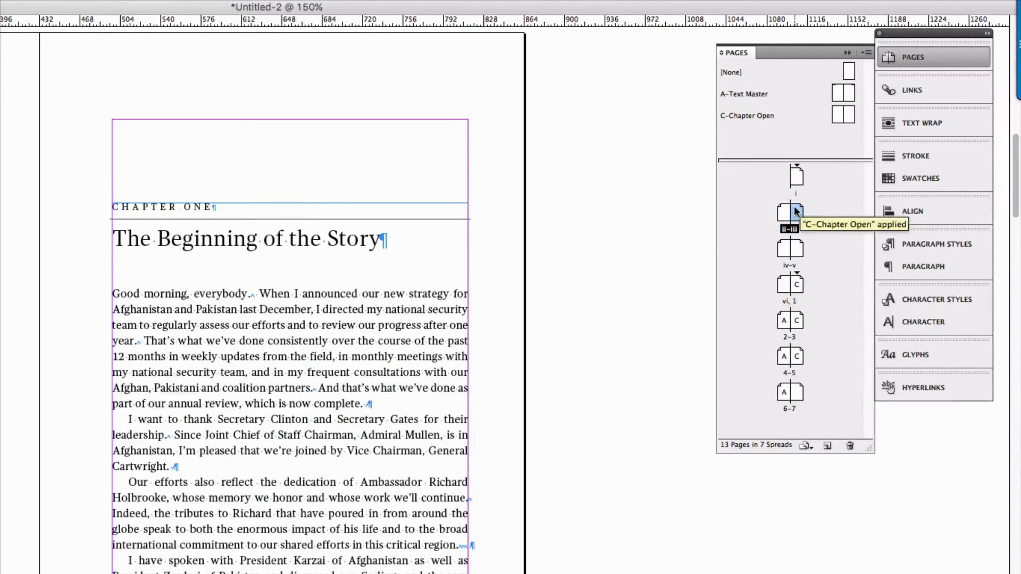
{"action": "right_click", "coordinate": [796, 211]}
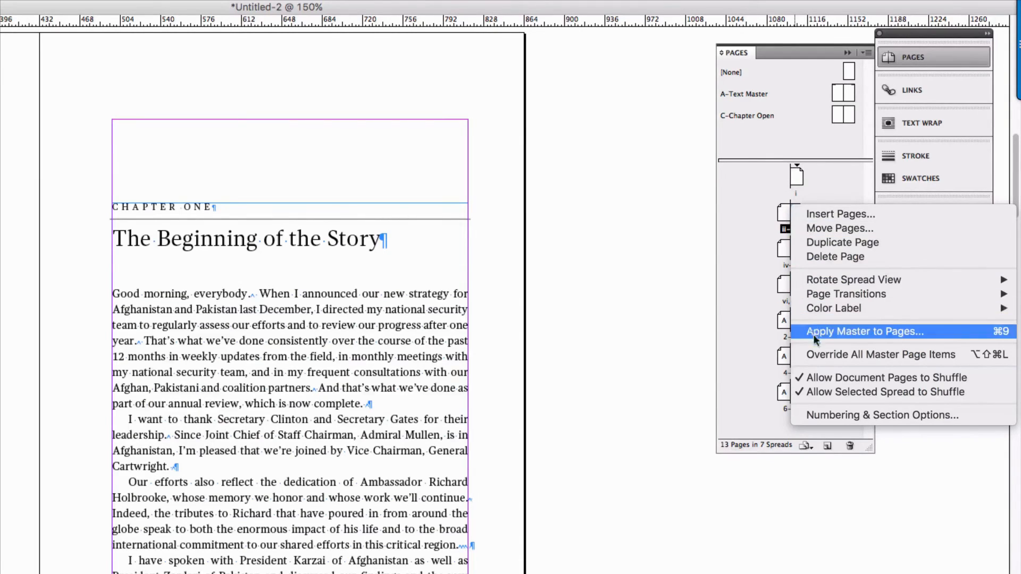
{"action": "left_click", "coordinate": [827, 412]}
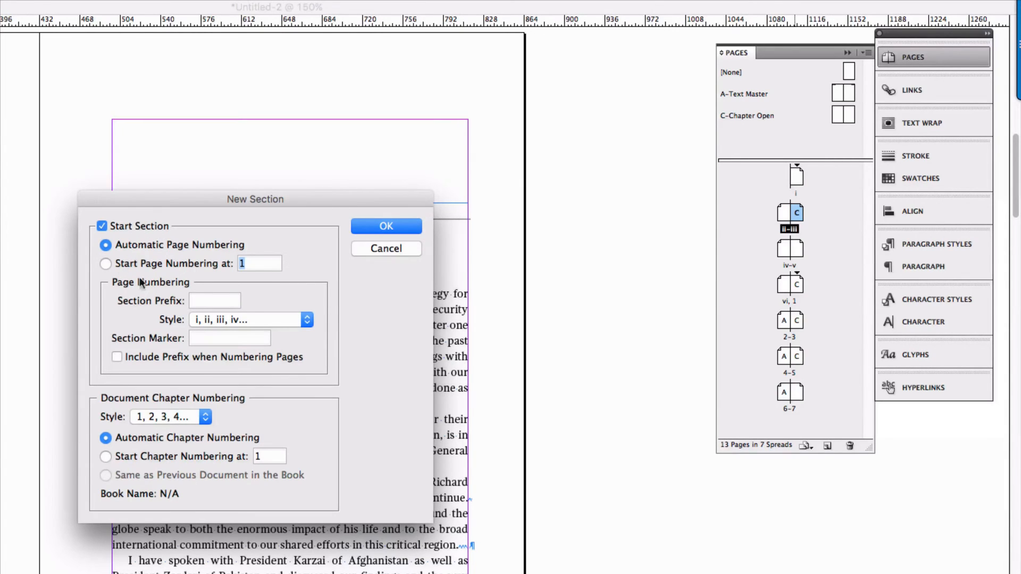
{"action": "left_click", "coordinate": [244, 317]}
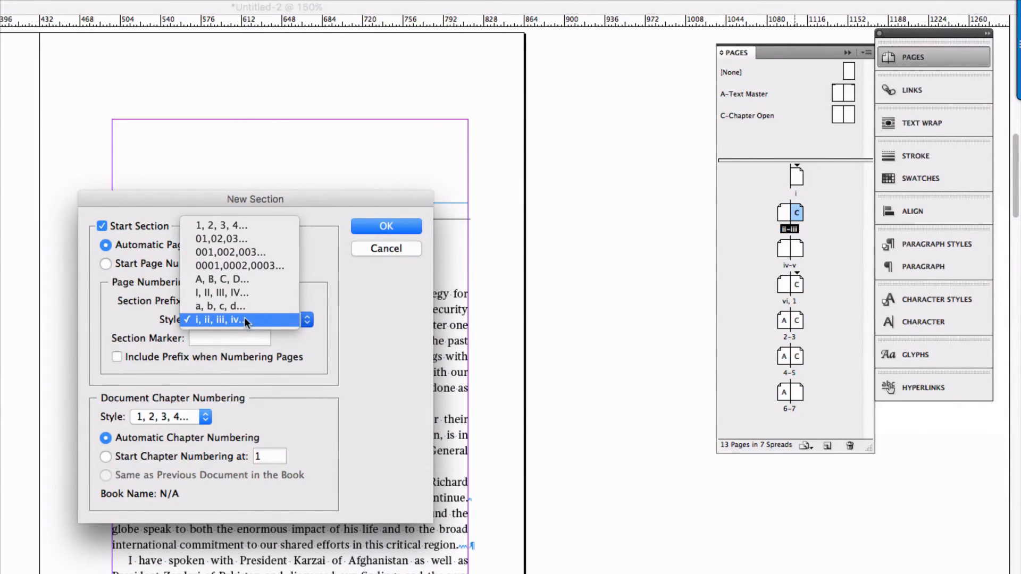
{"action": "left_click", "coordinate": [223, 223]}
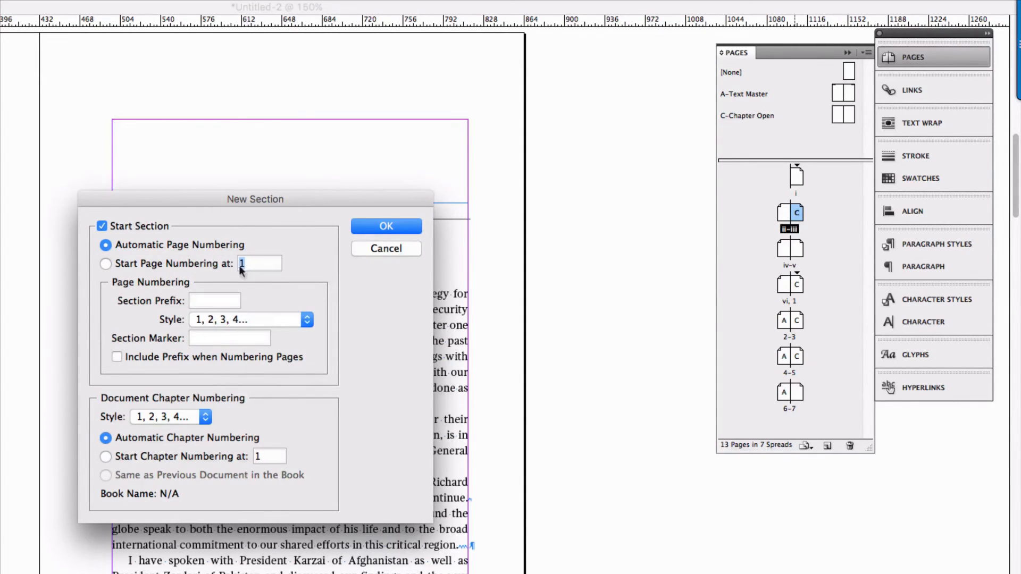
{"action": "left_click", "coordinate": [106, 264]}
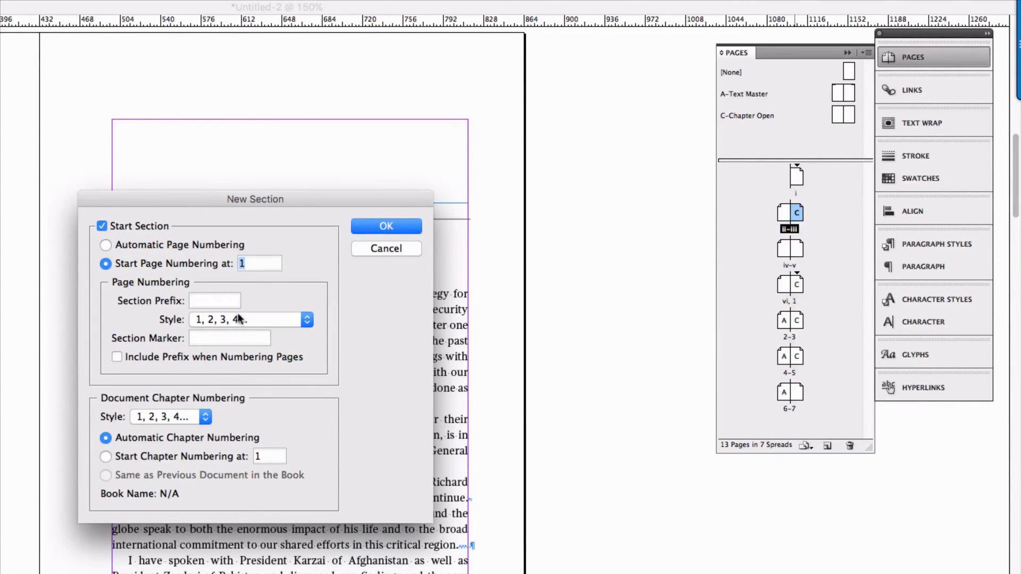
{"action": "left_click", "coordinate": [374, 227]}
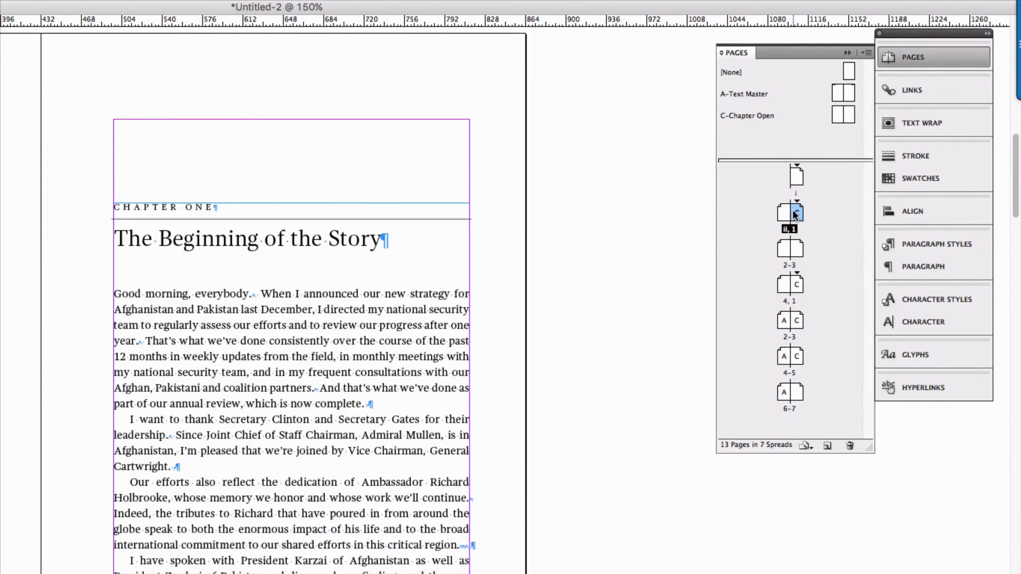
{"action": "double_click", "coordinate": [783, 251]}
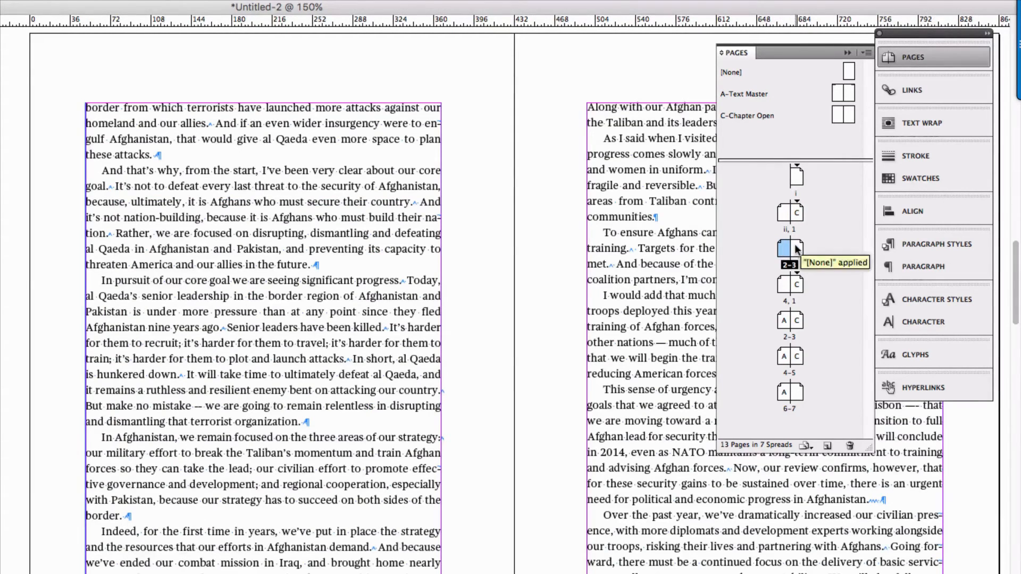
{"action": "double_click", "coordinate": [796, 249]}
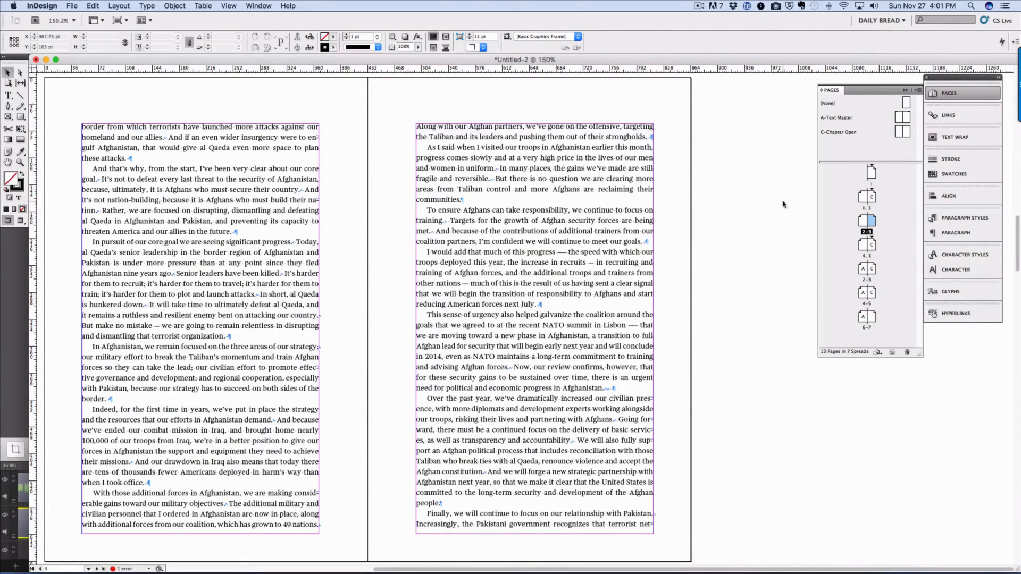
{"action": "left_click", "coordinate": [865, 224], "text": "shift"}
{"action": "left_click", "coordinate": [919, 93]}
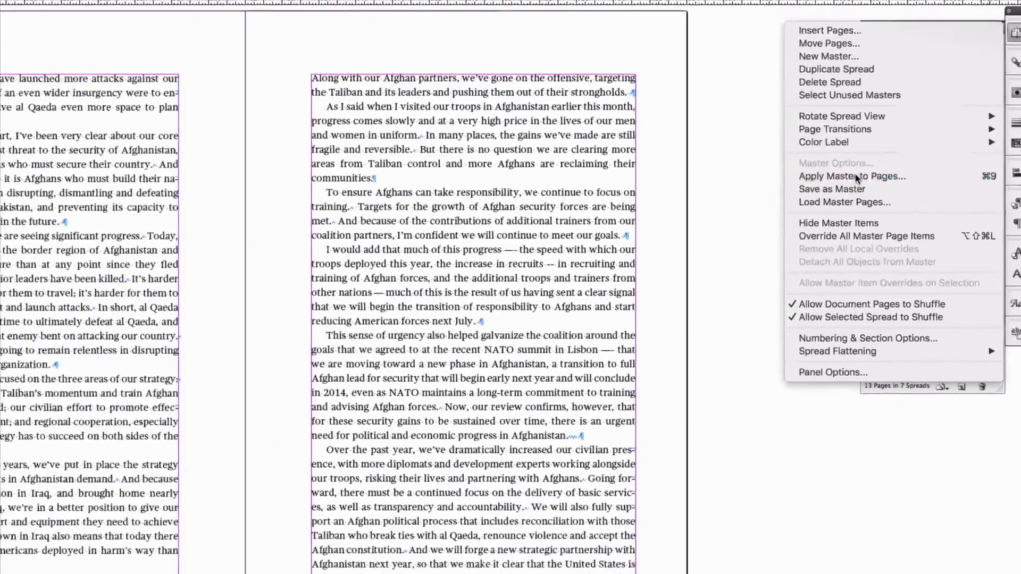
{"action": "left_click", "coordinate": [856, 177]}
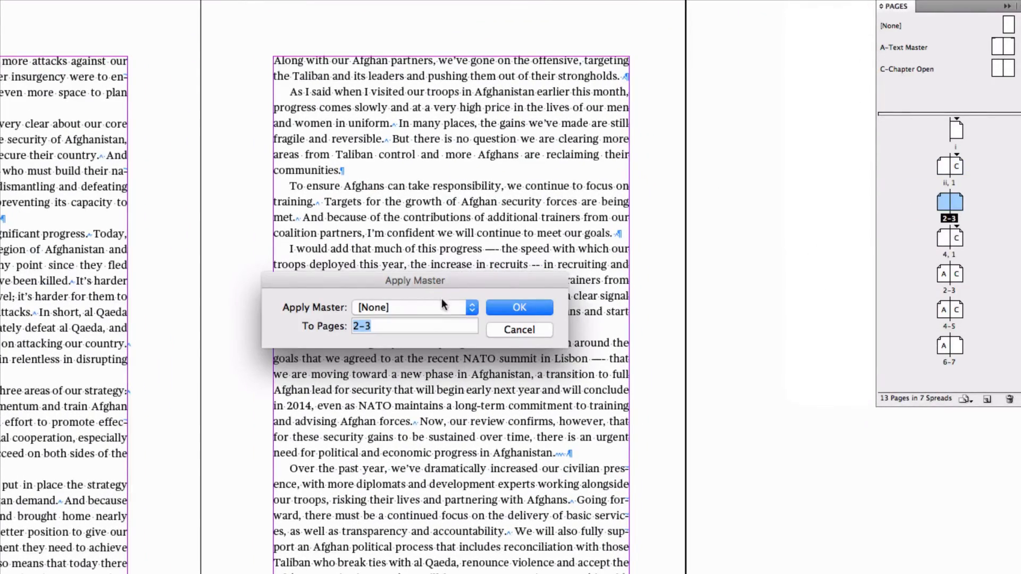
{"action": "left_click", "coordinate": [461, 301]}
{"action": "left_click", "coordinate": [435, 319]}
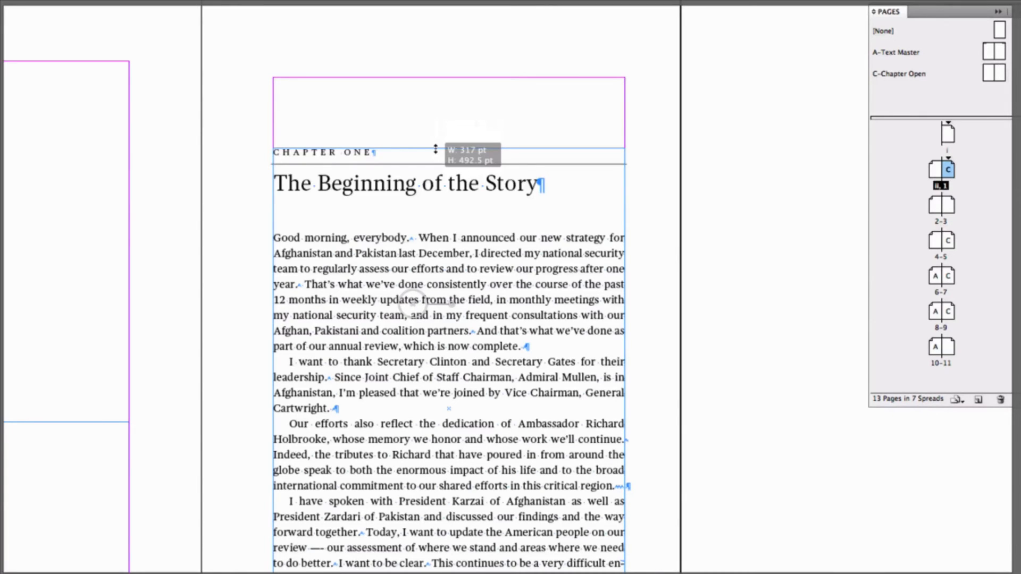
Extend the upper edge of the text frame on the Chapter One opening page up to the page's top margin
{"action": "left_click_drag", "start_coordinate": [435, 149], "coordinate": [437, 73]}
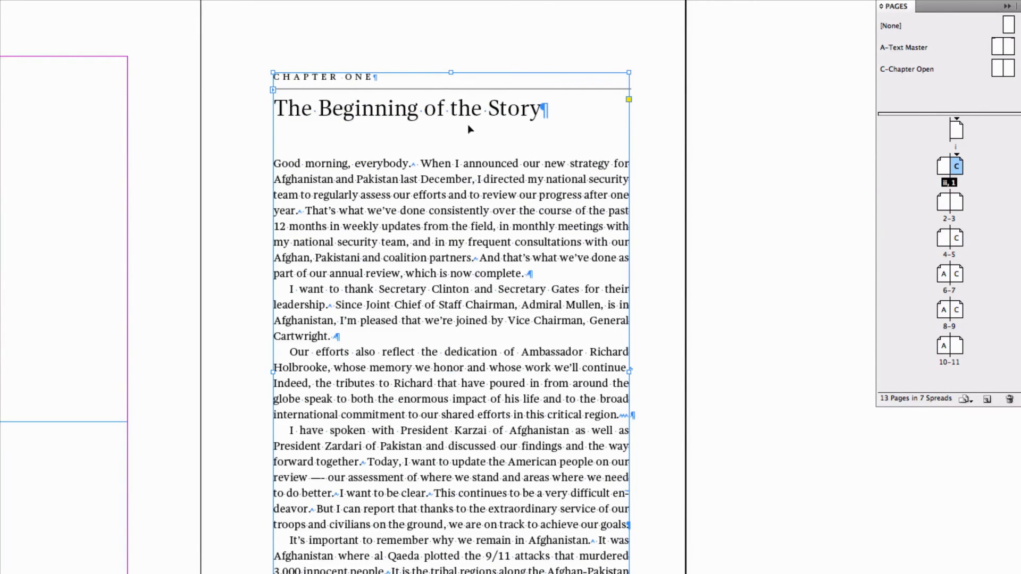
{"action": "mouse_move", "coordinate": [452, 73]}
{"action": "left_mouse_down"}
{"action": "mouse_move", "coordinate": [445, 125]}
{"action": "mouse_move", "coordinate": [445, 73]}
{"action": "left_mouse_up"}
{"action": "left_click", "coordinate": [668, 222]}
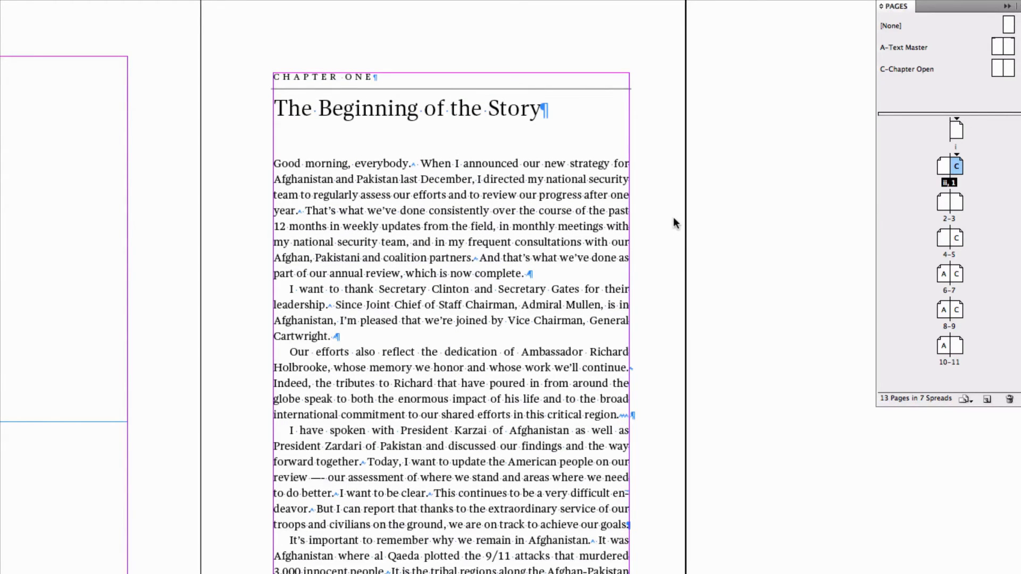
Apply the A-Text Master to pages 2-3, the spread following the Chapter One opening page
{"action": "left_click", "coordinate": [943, 205]}
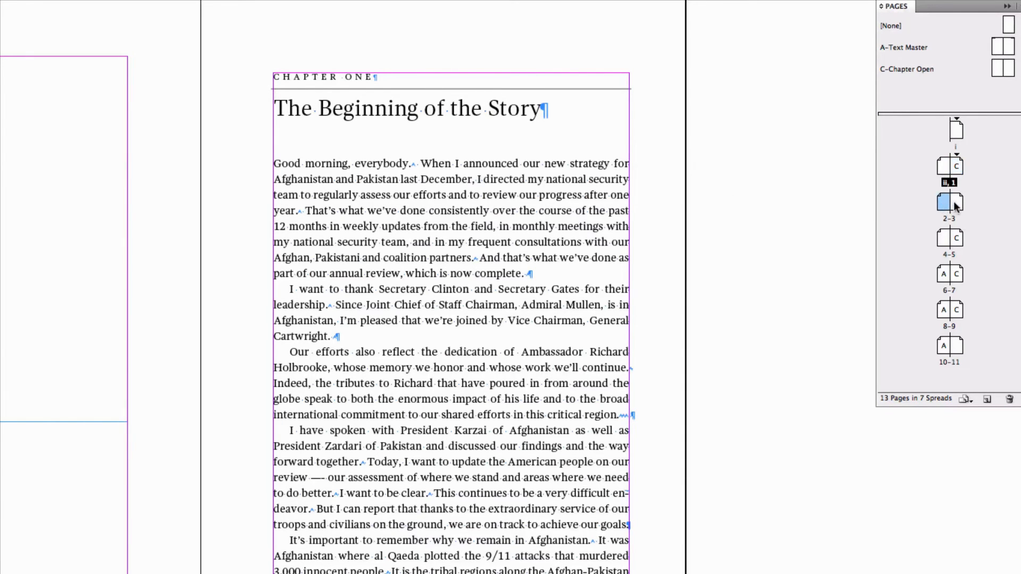
{"action": "left_click", "coordinate": [954, 203]}
{"action": "double_click", "coordinate": [944, 201]}
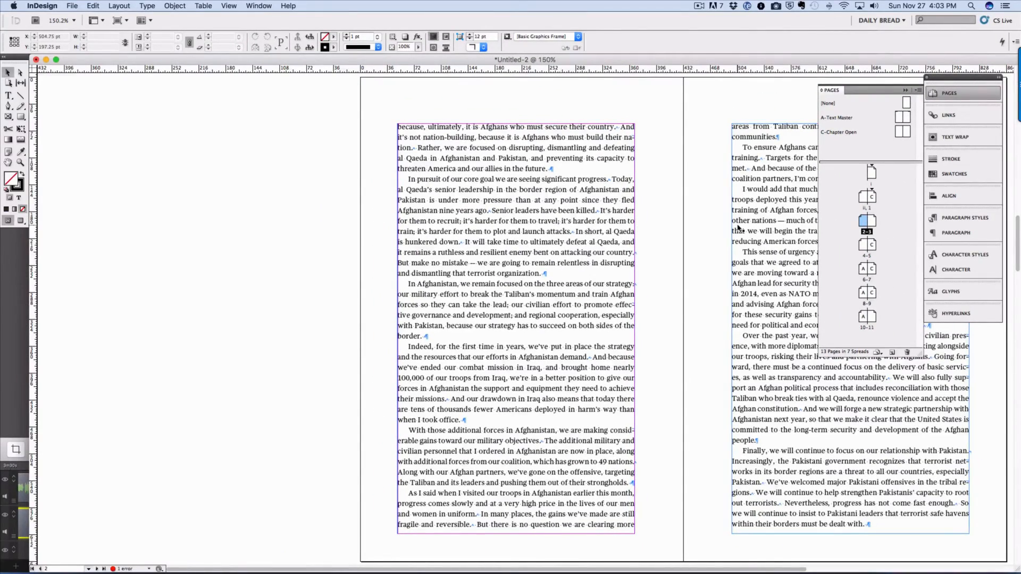
{"action": "left_click", "coordinate": [678, 256]}
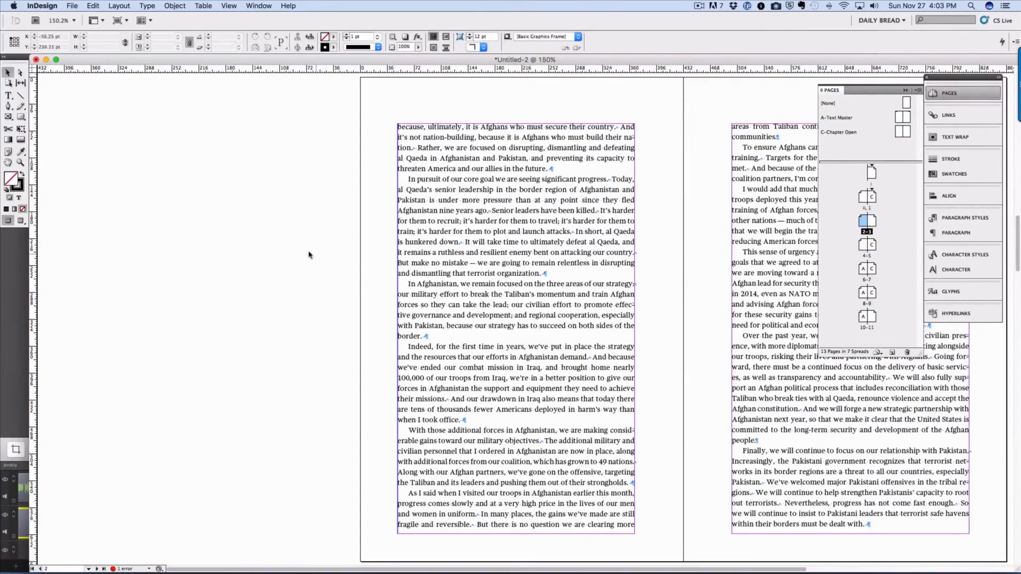
{"action": "key", "text": "h"}
{"action": "left_click_drag", "start_coordinate": [304, 256], "coordinate": [85, 256]}
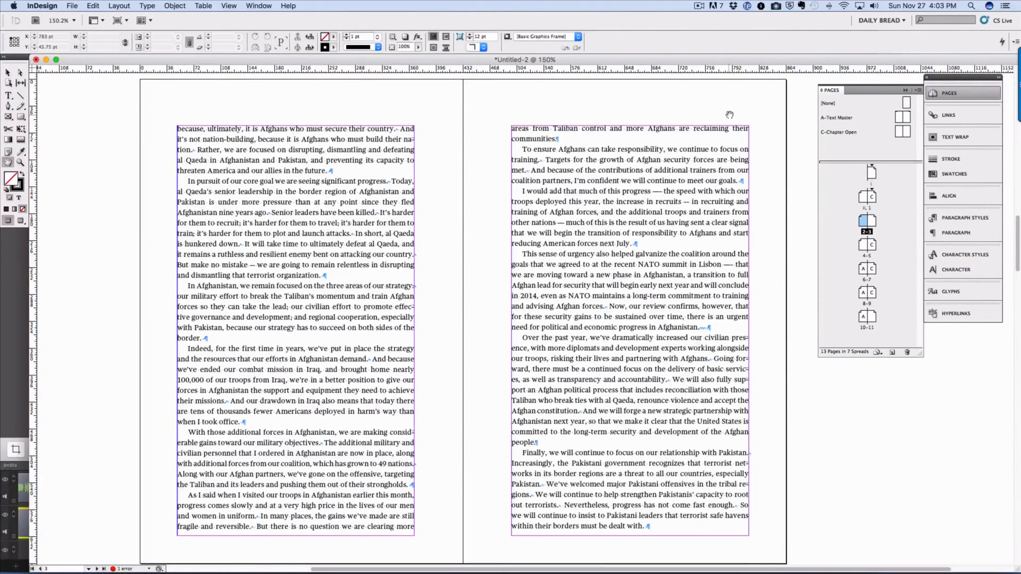
{"action": "left_click", "coordinate": [8, 71]}
{"action": "left_click", "coordinate": [917, 91]}
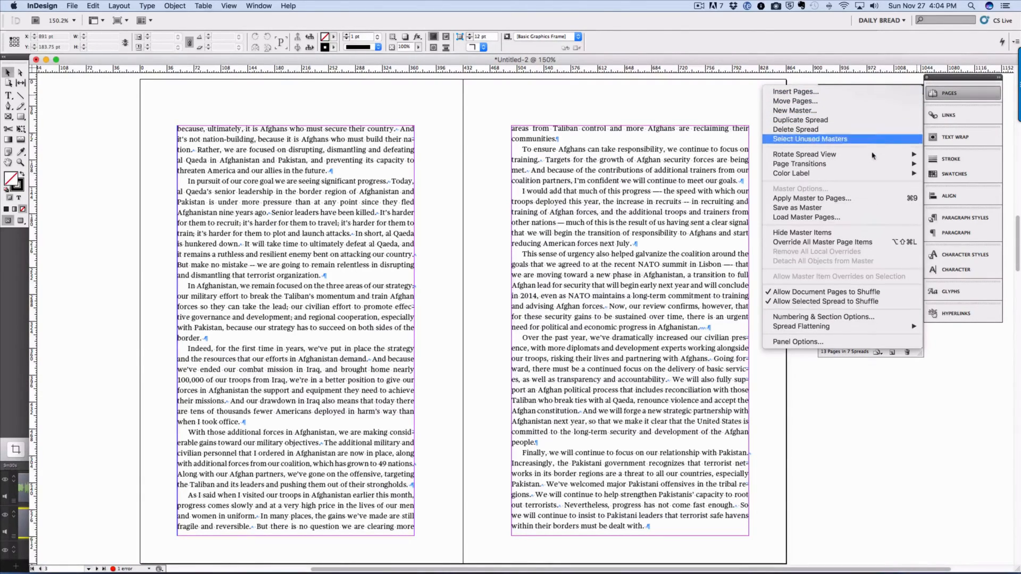
{"action": "left_click", "coordinate": [852, 202]}
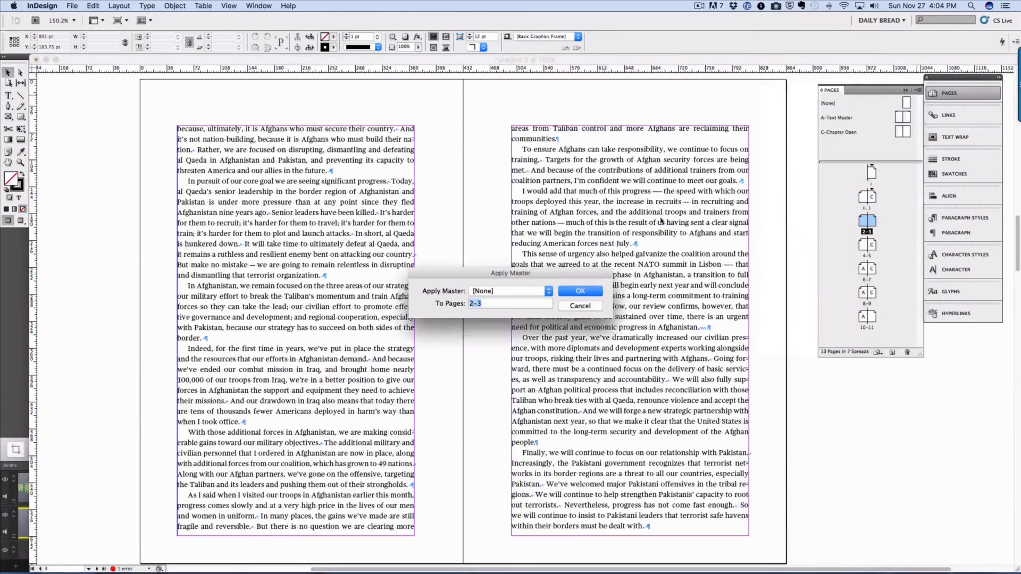
{"action": "left_click", "coordinate": [507, 292]}
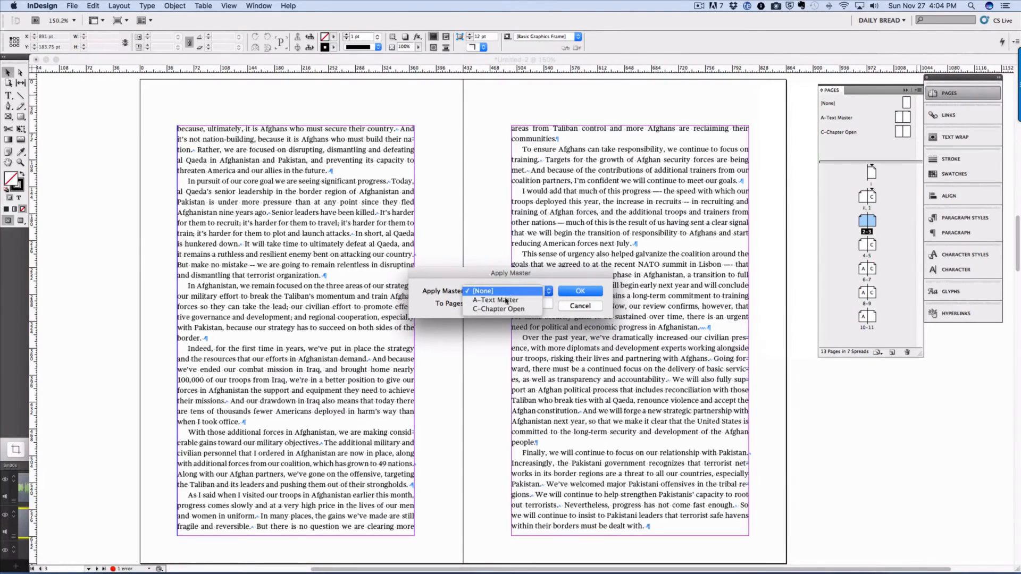
{"action": "left_click", "coordinate": [507, 300]}
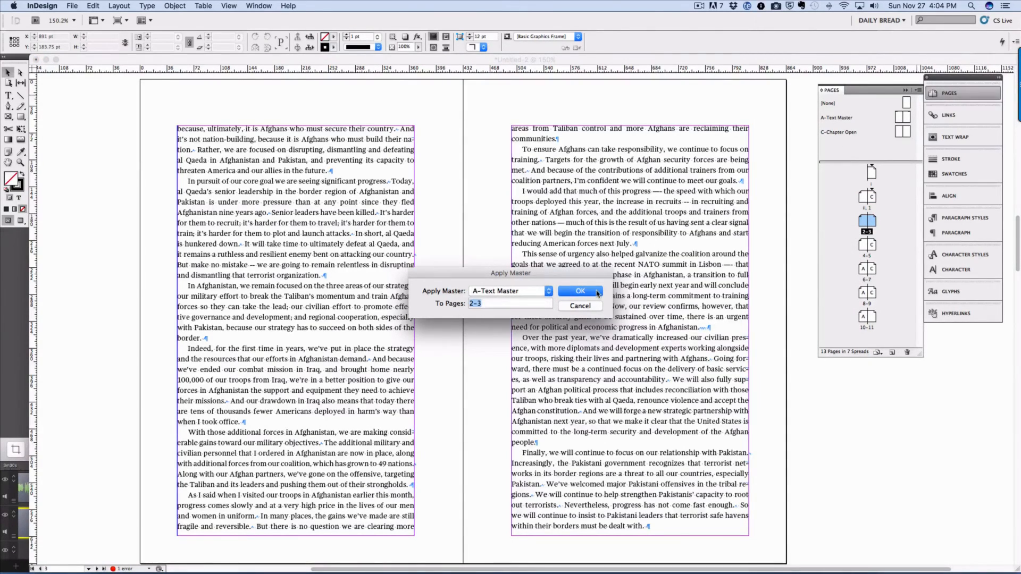
{"action": "left_click", "coordinate": [580, 292]}
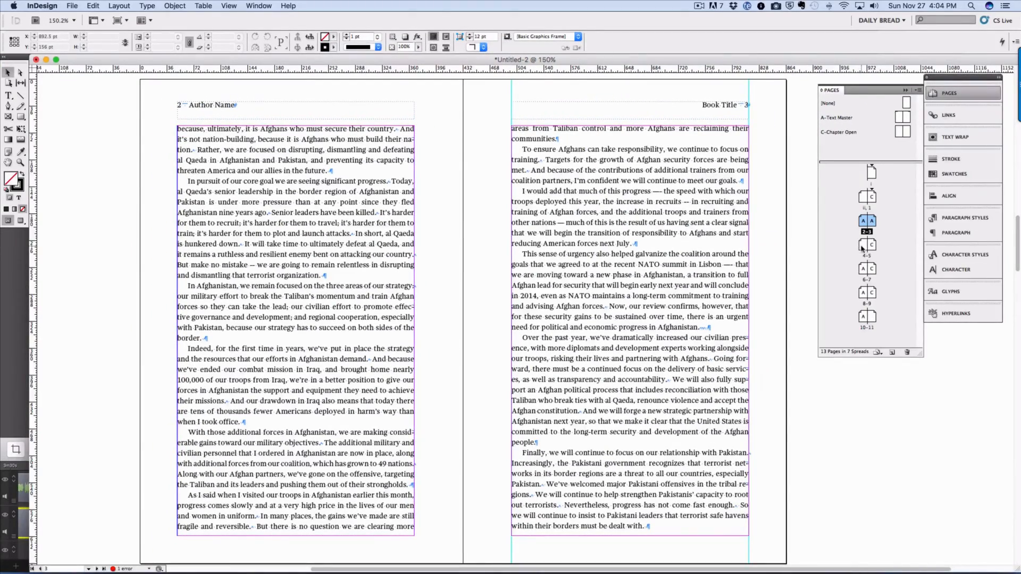
Apply the A-Text Master to page 4, the last text page of Chapter One
{"action": "left_click_drag", "start_coordinate": [862, 247], "coordinate": [863, 243]}
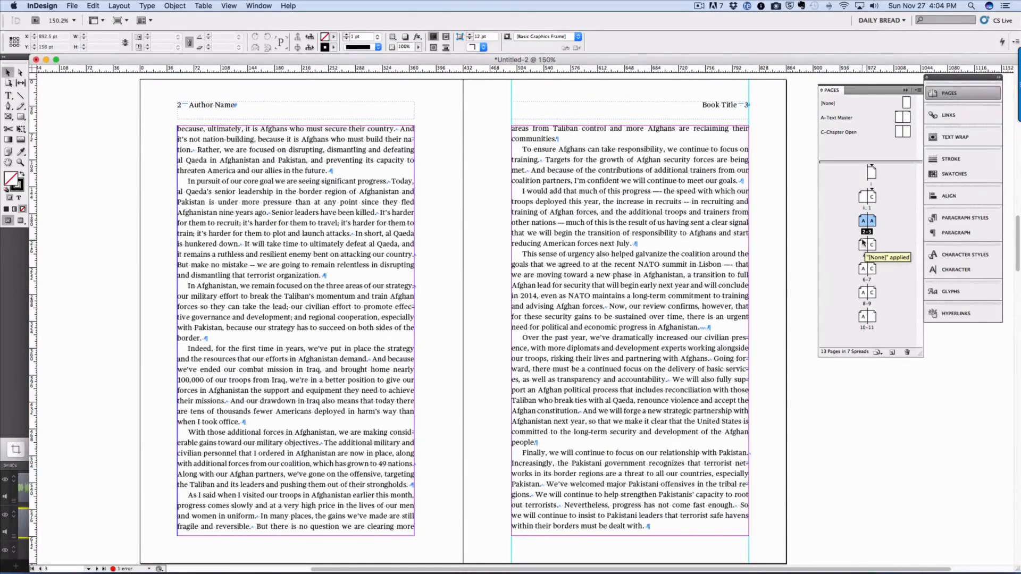
{"action": "double_click", "coordinate": [862, 245]}
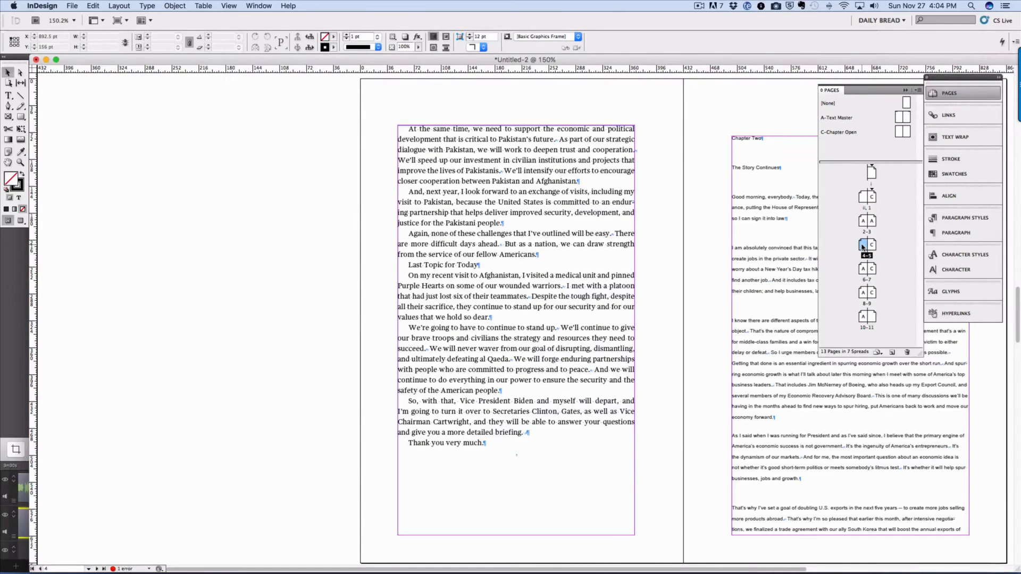
{"action": "left_click", "coordinate": [918, 90]}
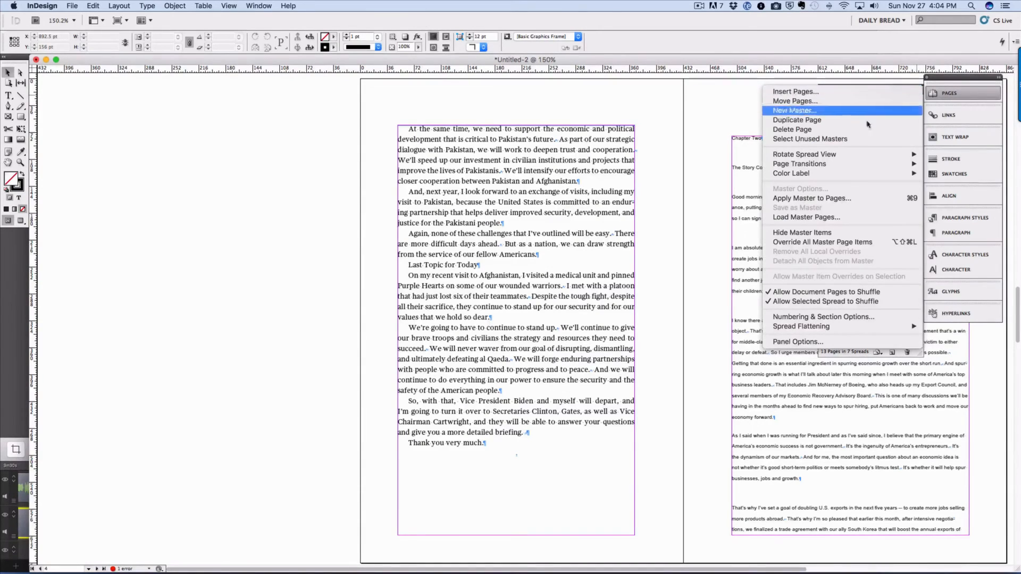
{"action": "left_click", "coordinate": [822, 200]}
{"action": "left_click", "coordinate": [502, 294]}
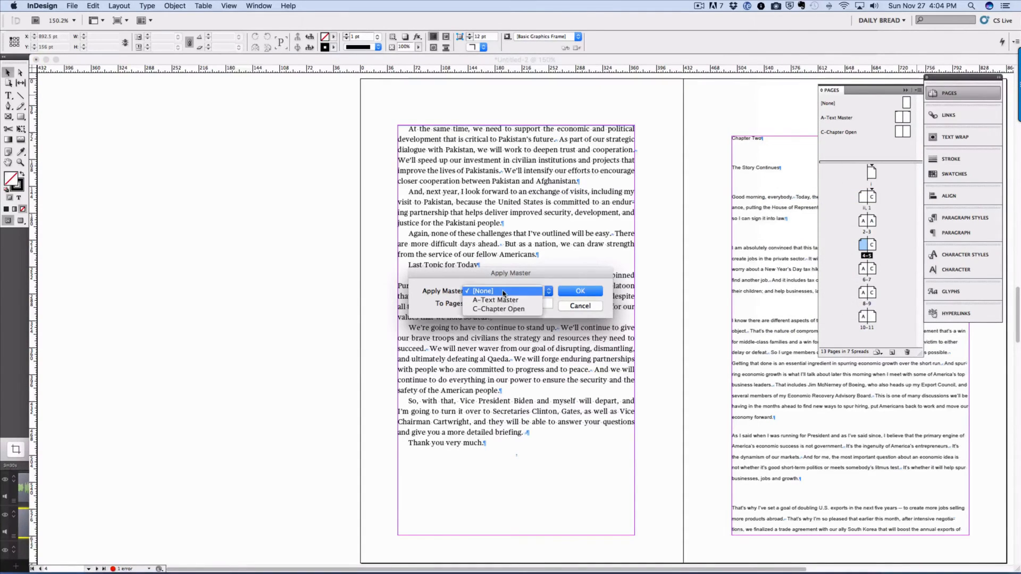
{"action": "left_click", "coordinate": [502, 301]}
{"action": "left_click", "coordinate": [579, 292]}
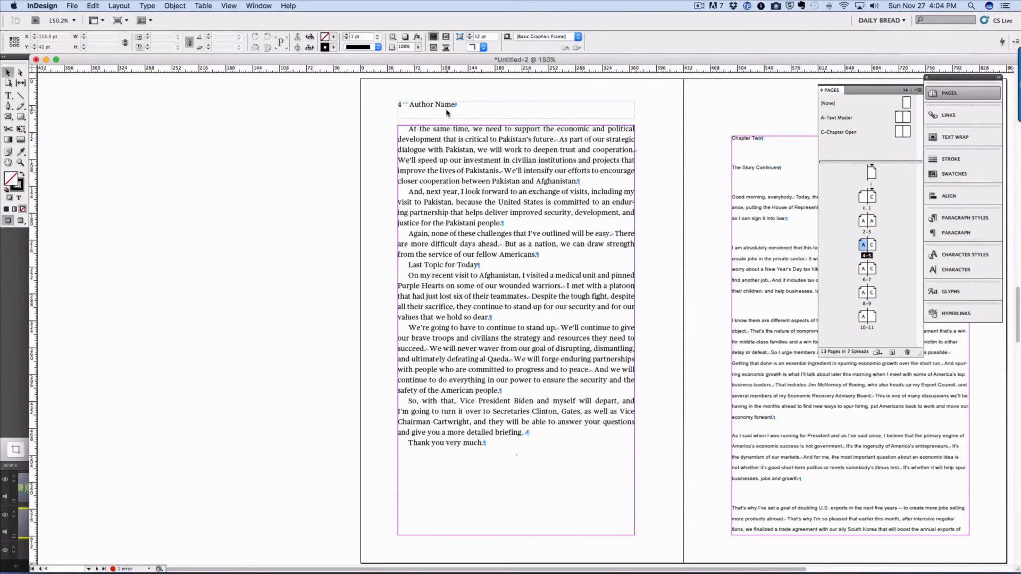
Replace the "Author Name" placeholder in the even-page running head of the A-Text Master with the author's name
{"action": "left_click", "coordinate": [836, 191]}
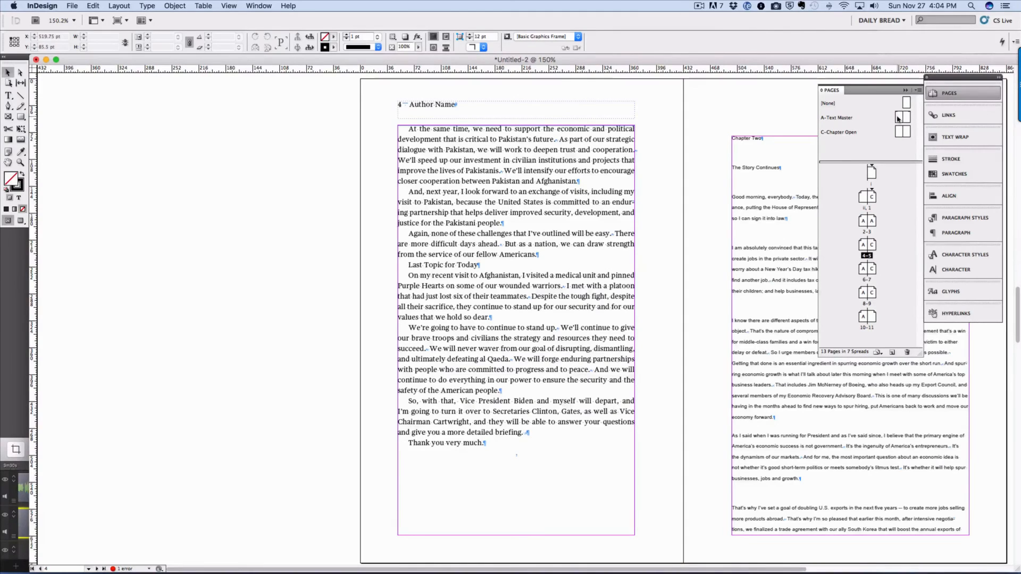
{"action": "double_click", "coordinate": [898, 118]}
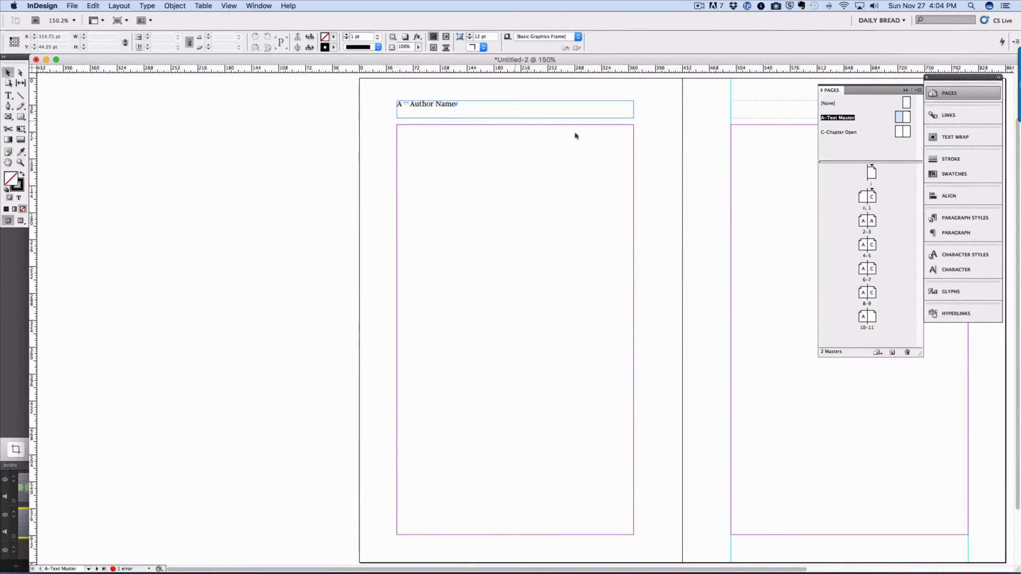
{"action": "double_click", "coordinate": [864, 221]}
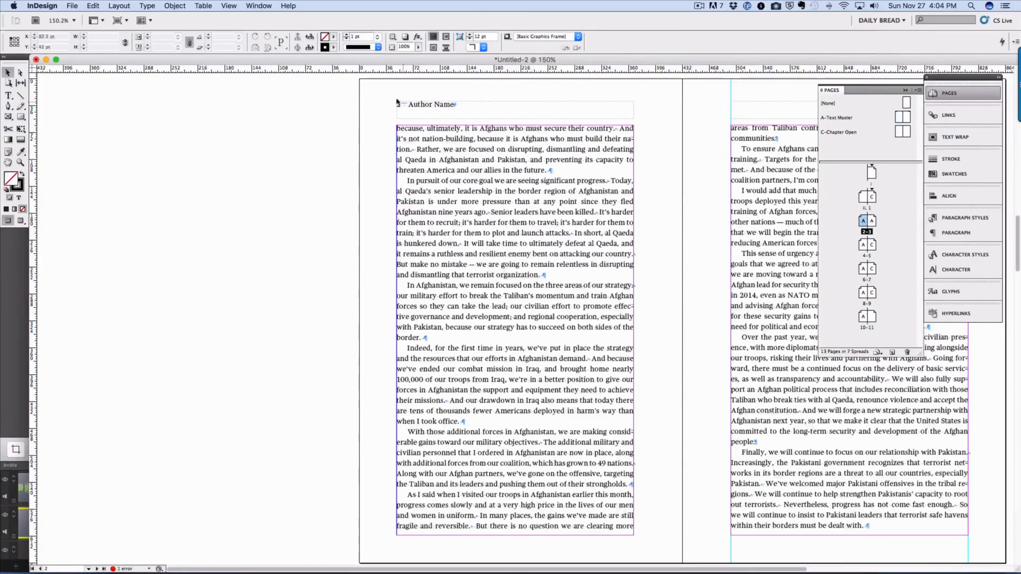
{"action": "left_click", "coordinate": [464, 104]}
{"action": "double_click", "coordinate": [848, 118]}
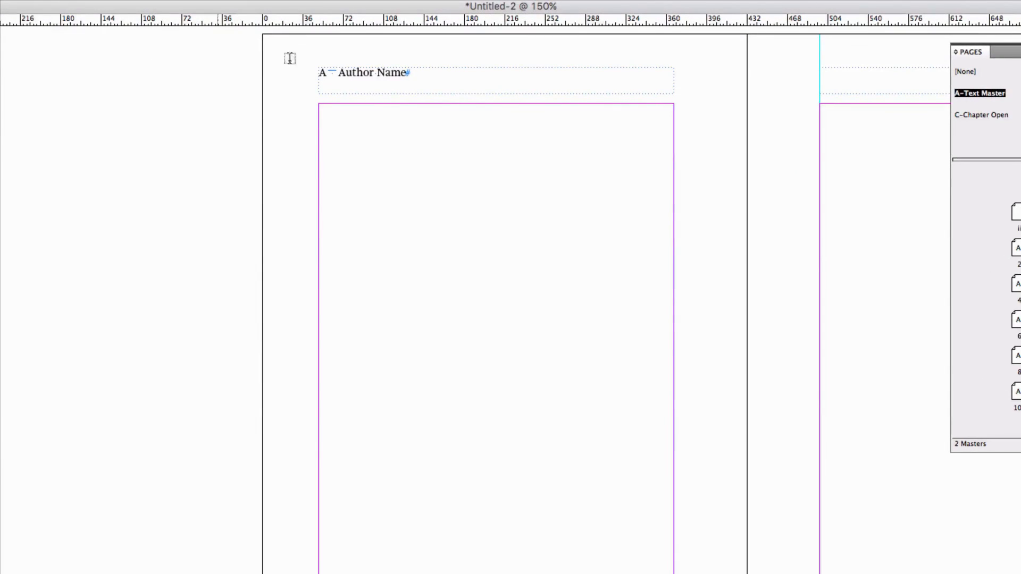
{"action": "left_click_drag", "start_coordinate": [339, 73], "coordinate": [404, 74]}
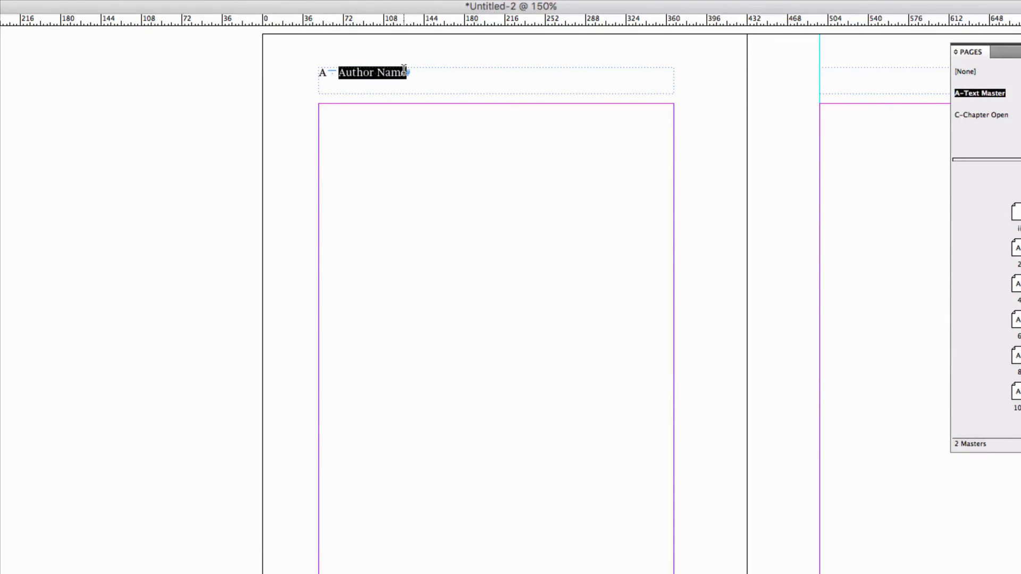
{"action": "type", "text": "Amy Aut"}
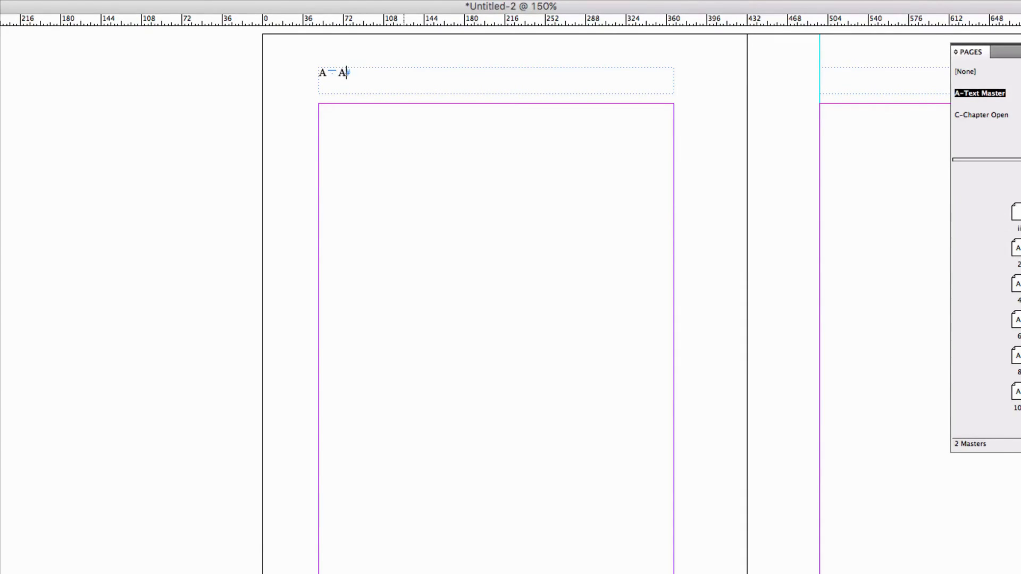
{"action": "type", "text": "hor"}
Replace the "Book Title" placeholder in the A-Text Master's odd-page running head with "Sweet on Sunday" and check it on pages 2-3
{"action": "scroll", "coordinate": [413, 144], "scroll_direction": "right", "scroll_amount": 10}
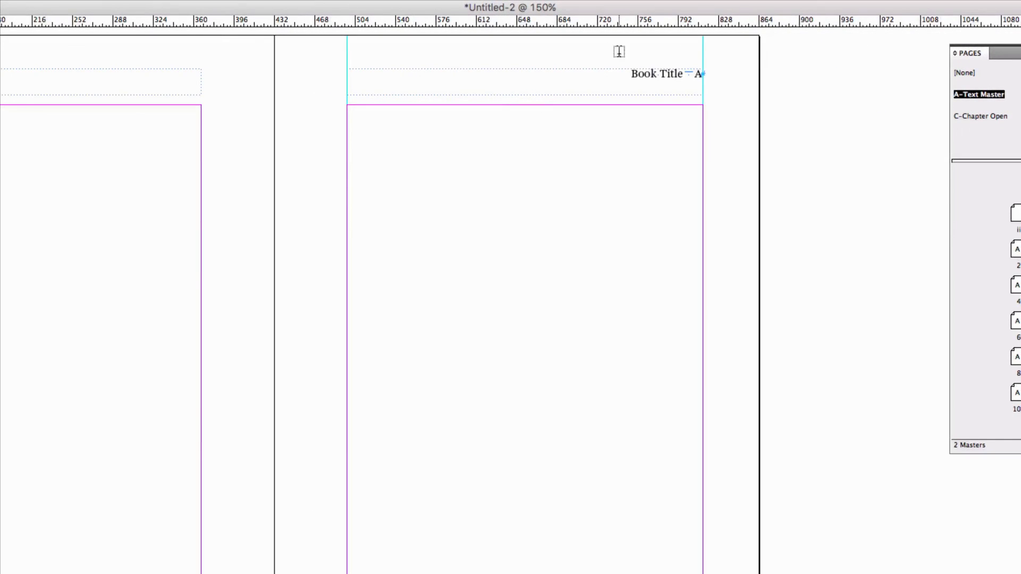
{"action": "left_click_drag", "start_coordinate": [631, 73], "coordinate": [681, 64]}
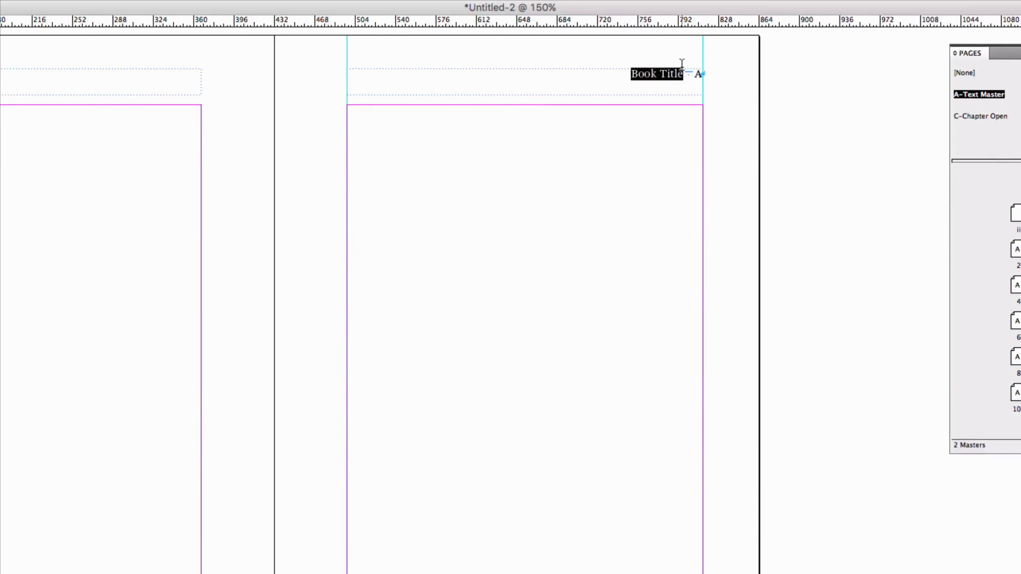
{"action": "type", "text": "Sweet on Sunday"}
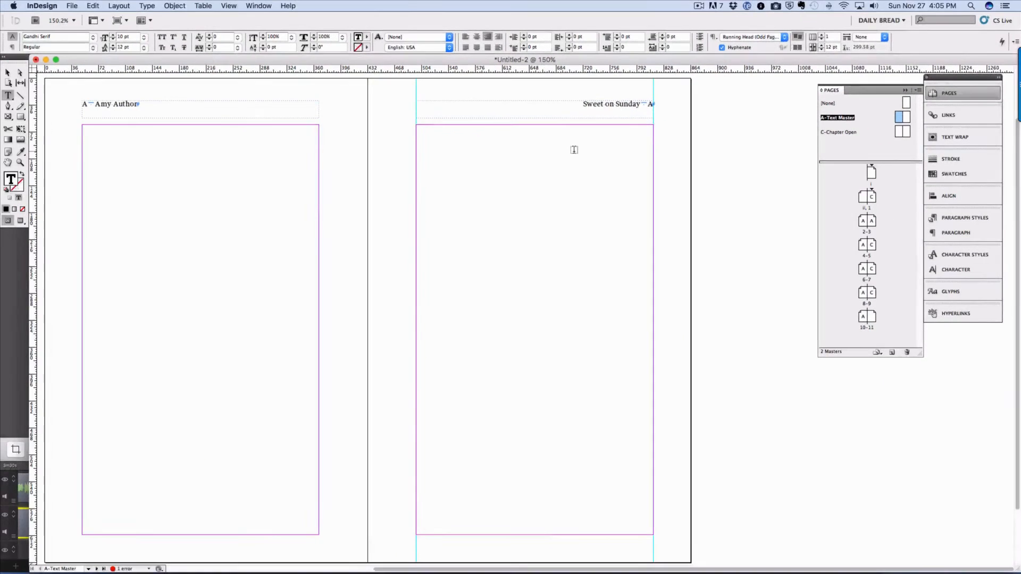
{"action": "double_click", "coordinate": [864, 221]}
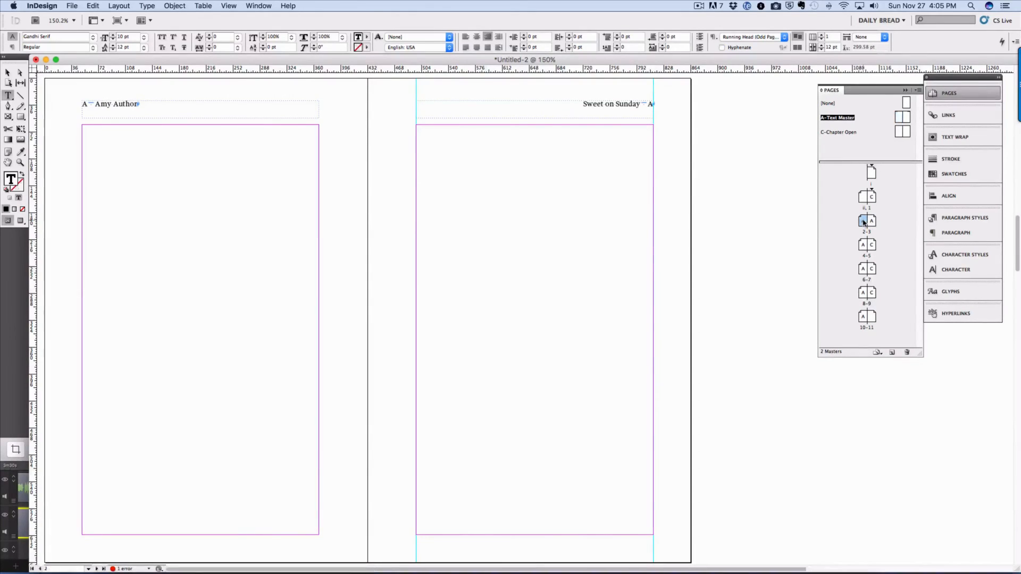
{"action": "scroll", "coordinate": [635, 206], "scroll_direction": "right", "scroll_amount": 6}
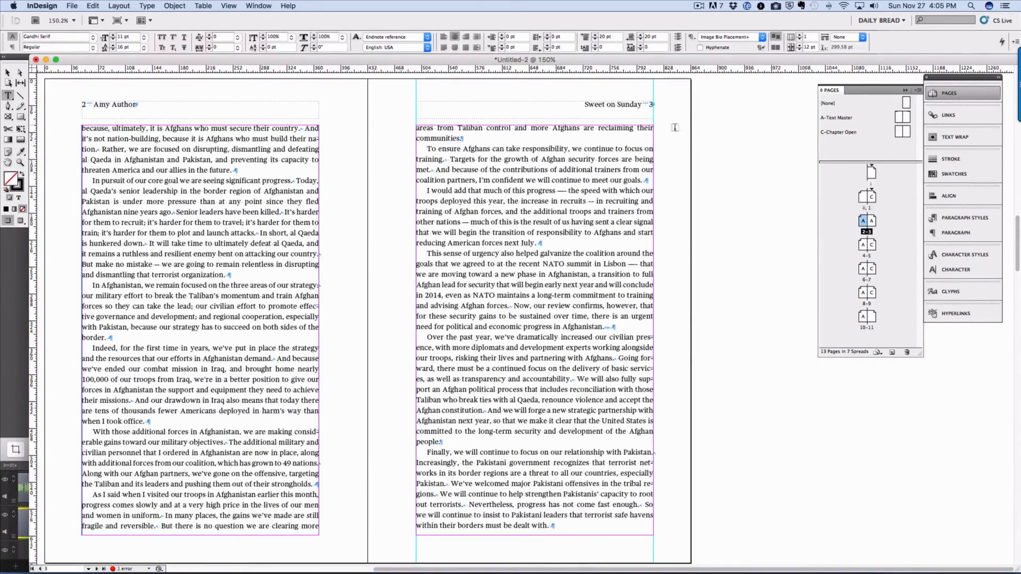
Apply the Chapter Number paragraph style to the "Chapter Two" line on page 5, clearing its character styles
{"action": "double_click", "coordinate": [863, 246]}
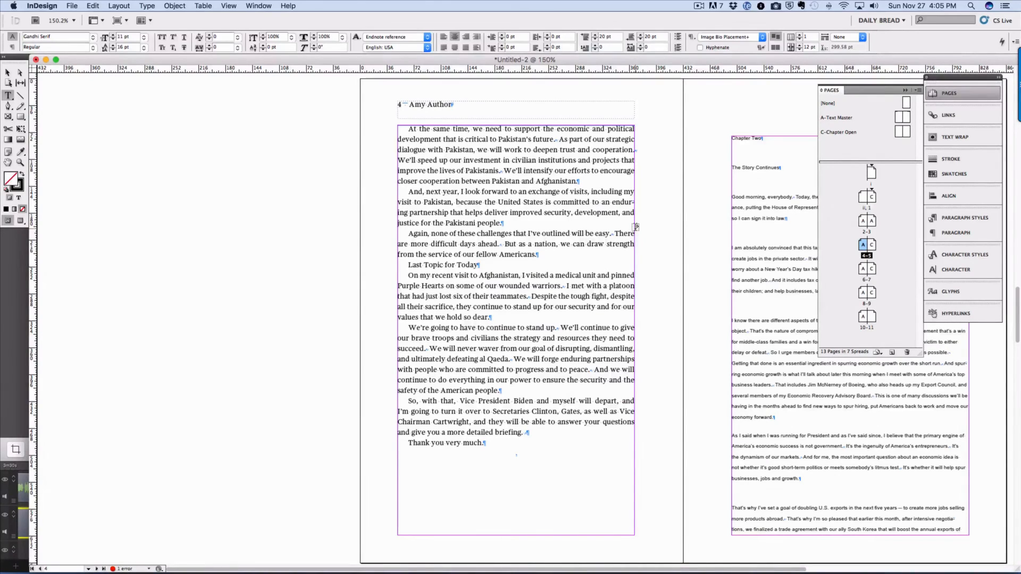
{"action": "scroll", "coordinate": [663, 228], "scroll_direction": "right", "scroll_amount": 5}
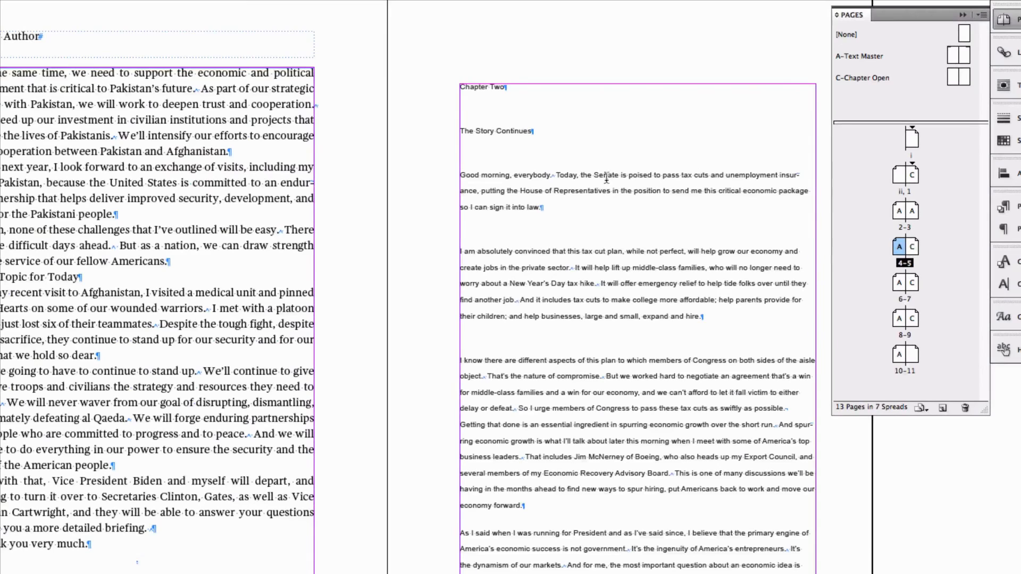
{"action": "left_click", "coordinate": [913, 248]}
{"action": "left_click", "coordinate": [1004, 207]}
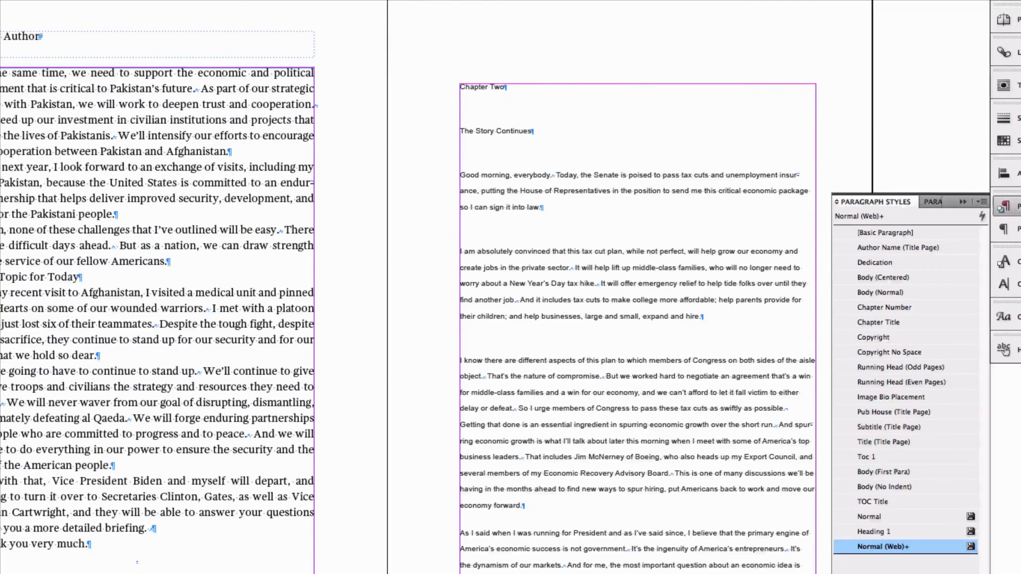
{"action": "left_click", "coordinate": [902, 306]}
{"action": "right_click", "coordinate": [901, 304]}
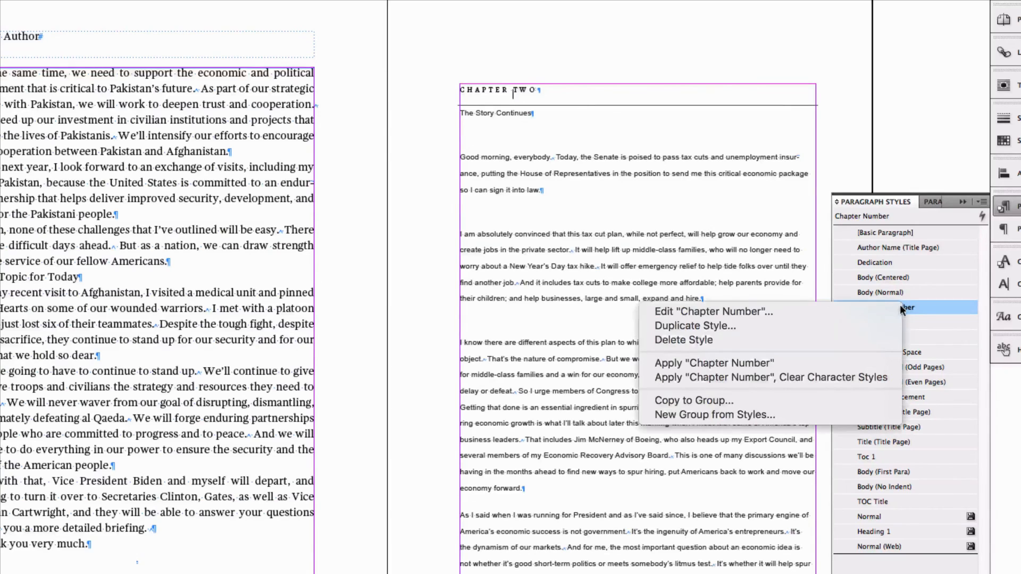
{"action": "left_click", "coordinate": [860, 374]}
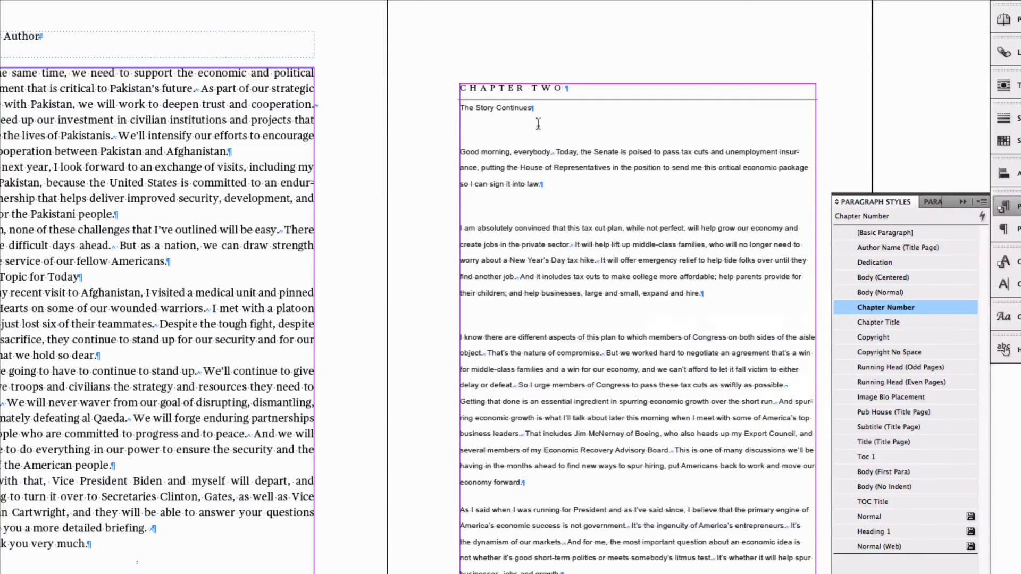
Apply the Chapter Title paragraph style to "The Story Continues" on page 5, clearing the imported formatting
{"action": "left_click", "coordinate": [498, 109]}
{"action": "right_click", "coordinate": [871, 321]}
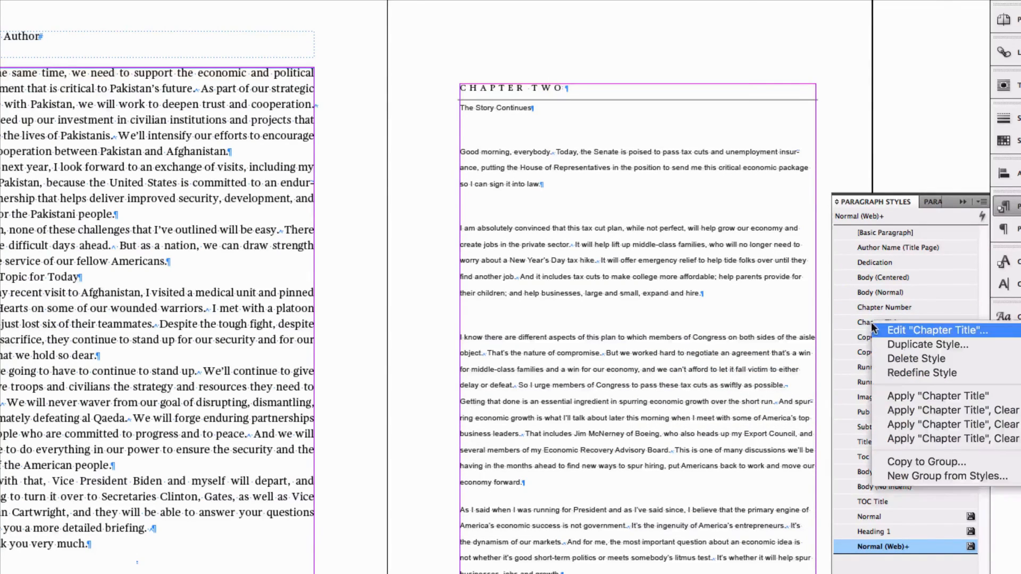
{"action": "left_click", "coordinate": [929, 424]}
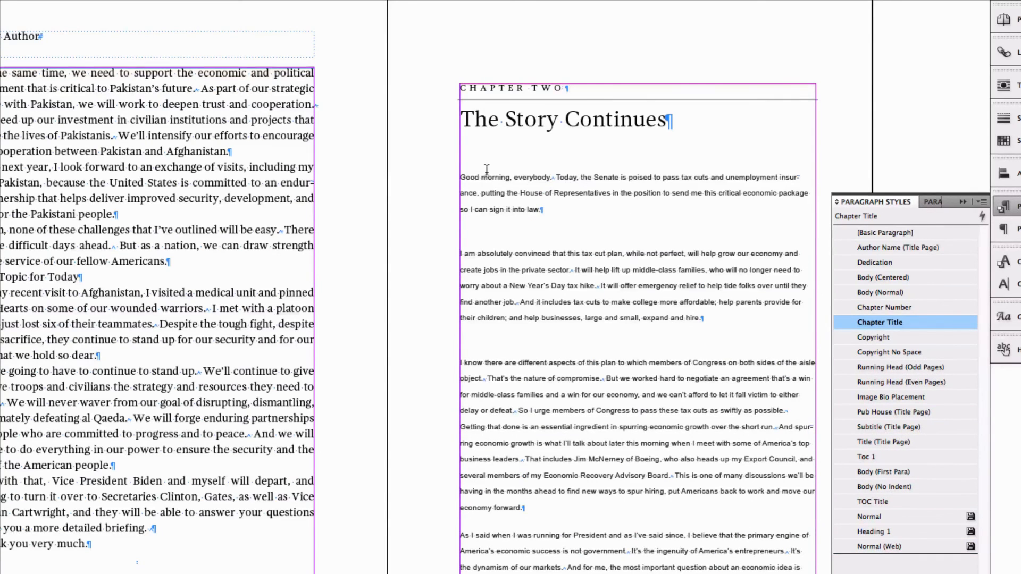
Apply the Body (First Para) style to Chapter Two's opening paragraph, "Good morning, everybody," clearing its character styles
{"action": "left_click", "coordinate": [760, 322]}
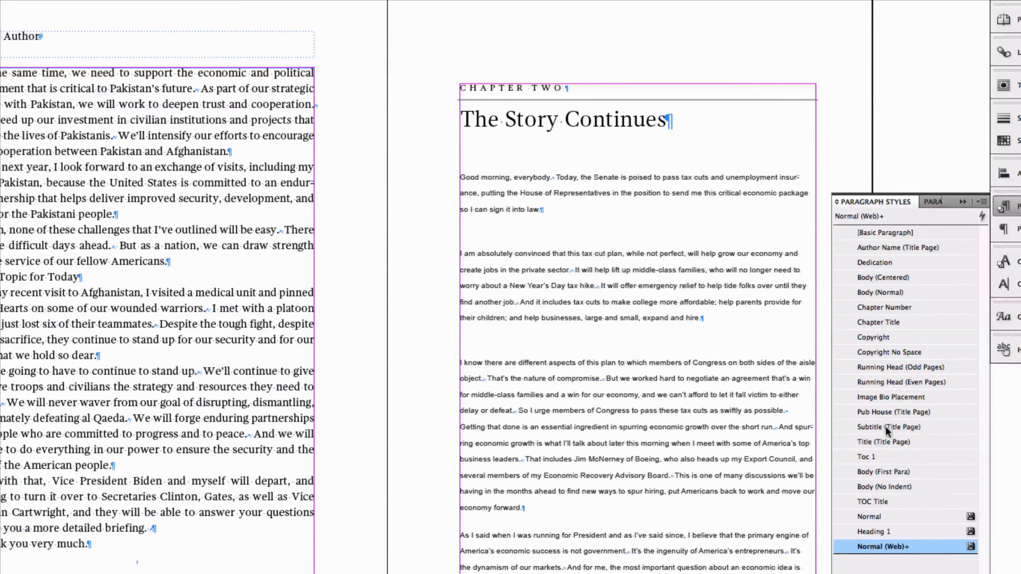
{"action": "left_click", "coordinate": [879, 470]}
{"action": "left_click", "coordinate": [881, 472]}
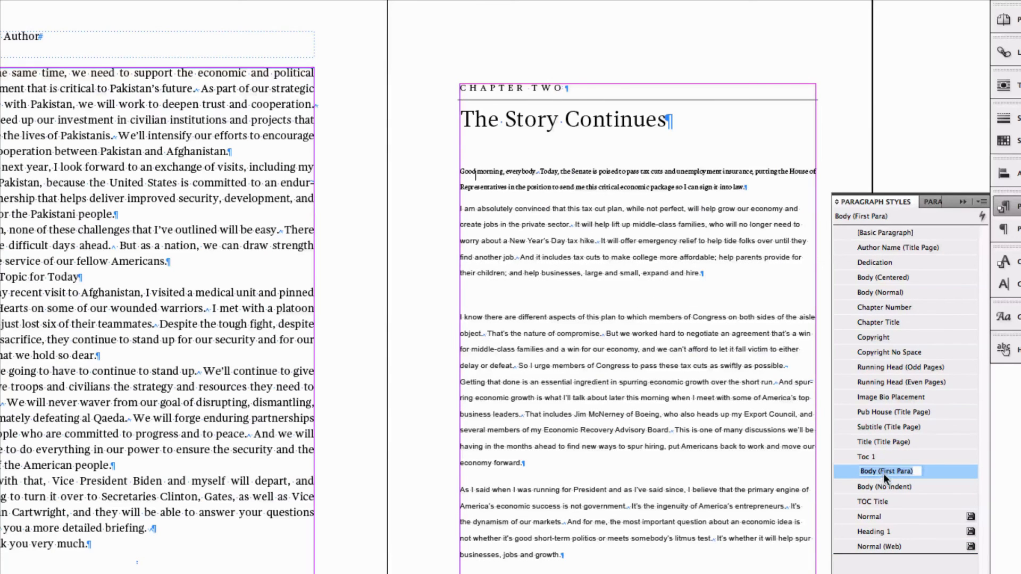
{"action": "right_click", "coordinate": [928, 471]}
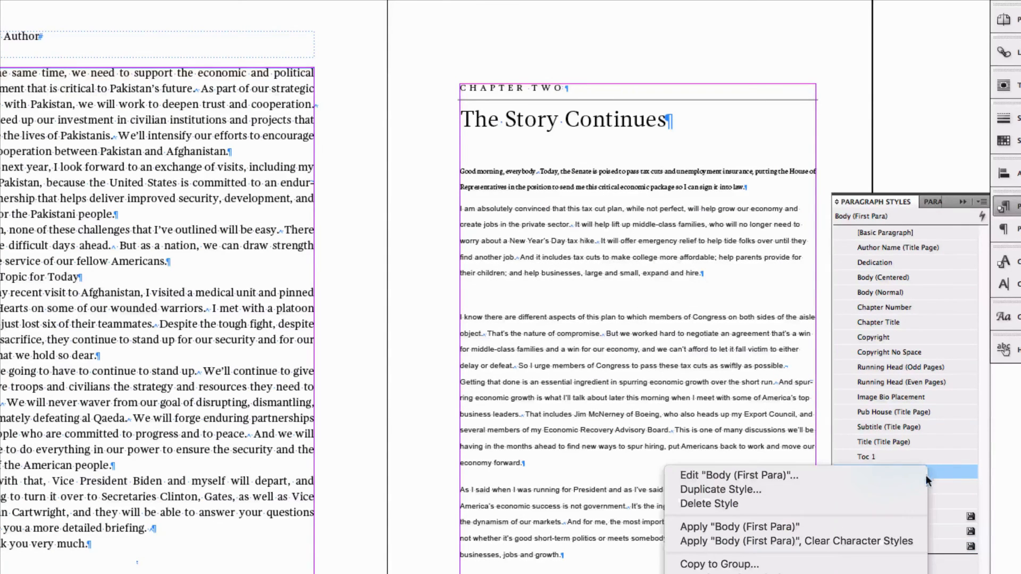
{"action": "left_click", "coordinate": [896, 541]}
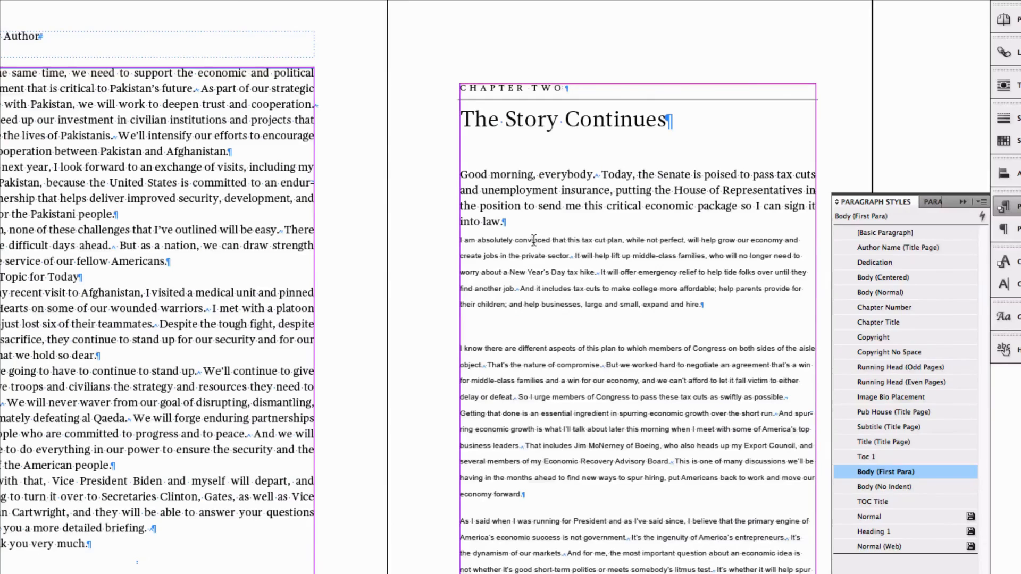
Apply the Body (Normal) style, clearing character styles, to Chapter Two's remaining text from "I am absolutely convinced" through the closing thank-you on page 6
{"action": "left_click", "coordinate": [533, 240]}
{"action": "scroll", "coordinate": [535, 375], "scroll_direction": "down", "scroll_amount": 10}
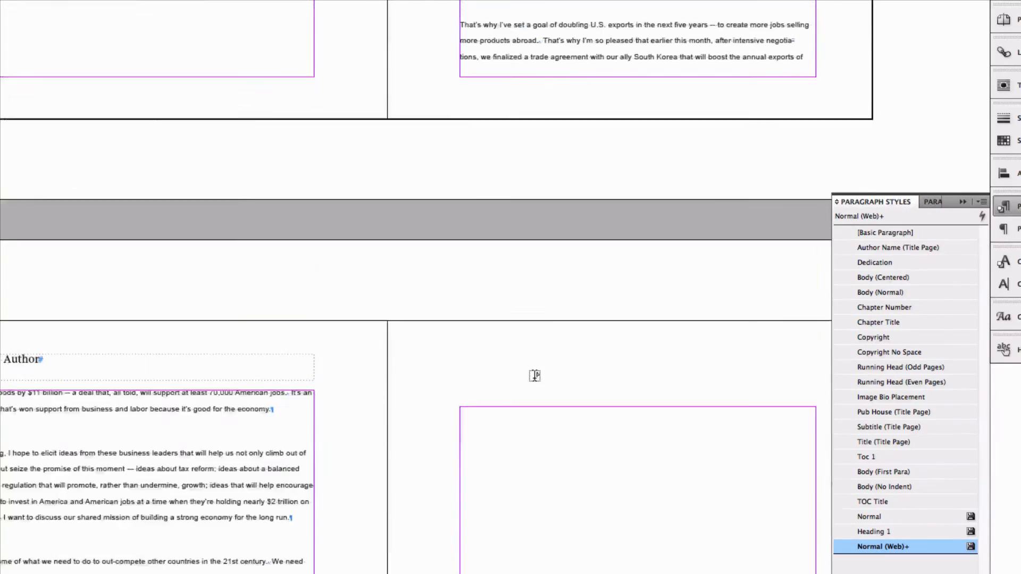
{"action": "scroll", "coordinate": [535, 376], "scroll_direction": "down", "scroll_amount": 5}
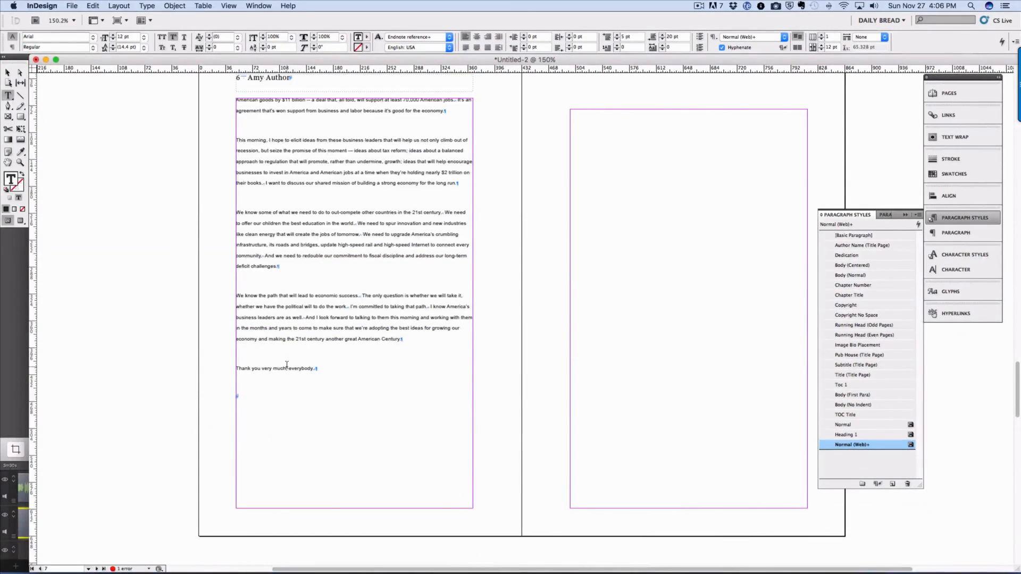
{"action": "left_click", "coordinate": [287, 366], "text": "shift"}
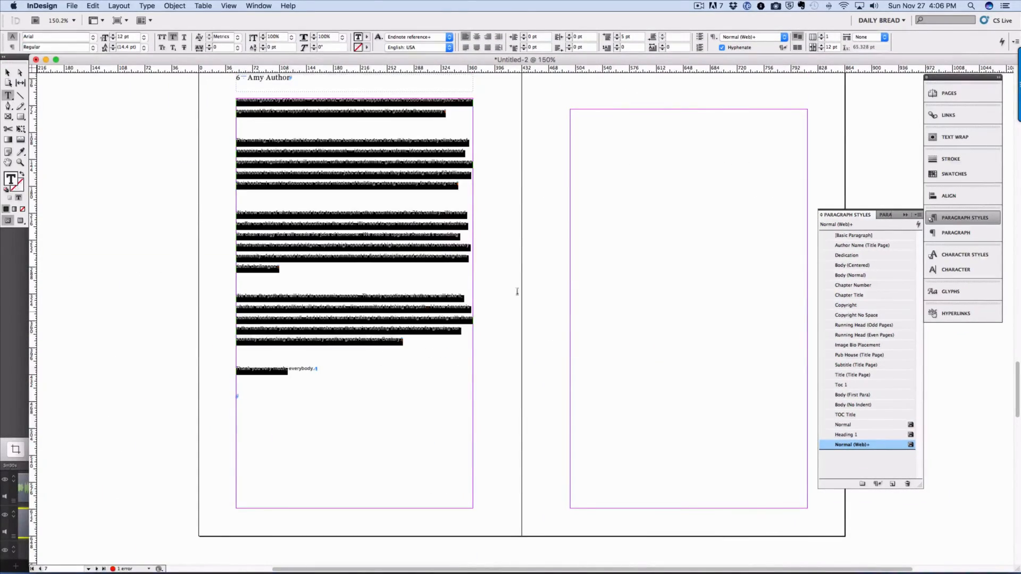
{"action": "left_click", "coordinate": [849, 275]}
{"action": "right_click", "coordinate": [849, 276]}
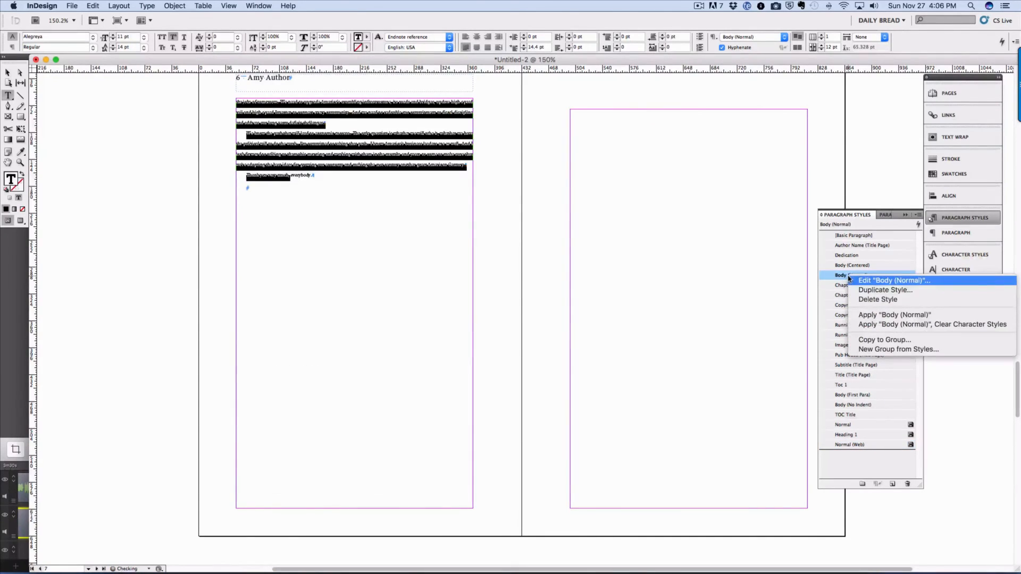
{"action": "left_click", "coordinate": [868, 325]}
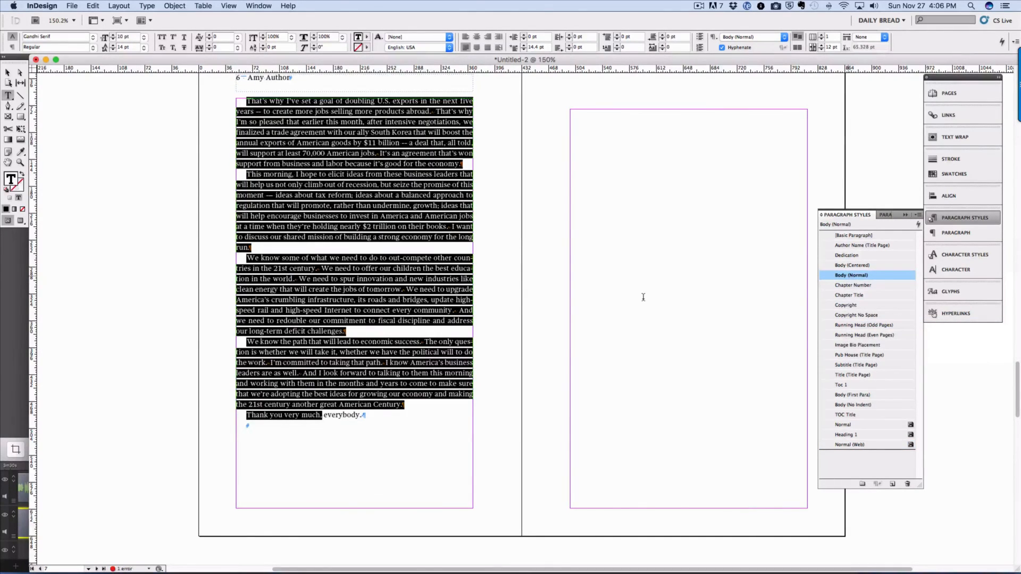
{"action": "scroll", "coordinate": [643, 297], "scroll_direction": "up", "scroll_amount": 5}
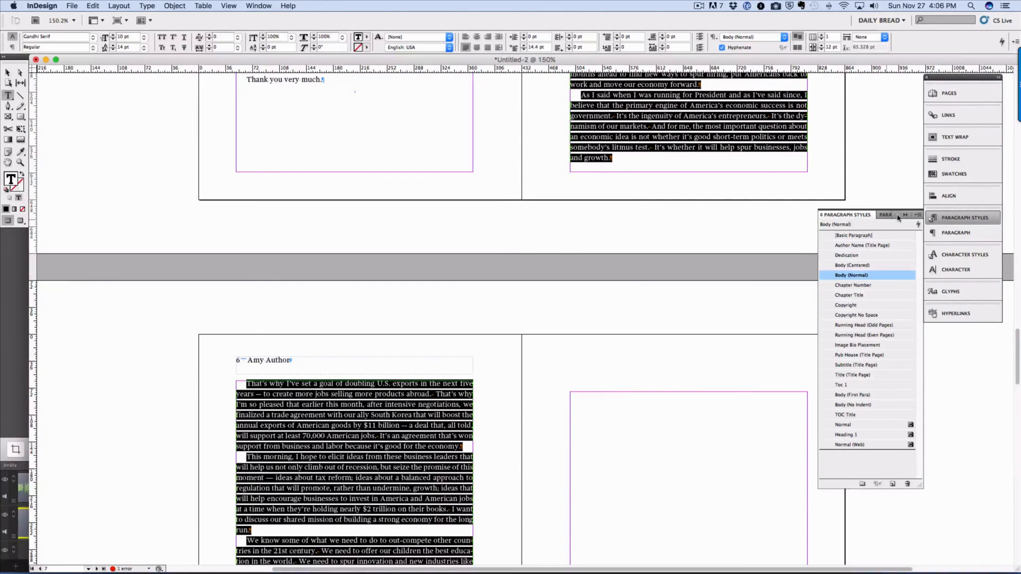
{"action": "left_click", "coordinate": [904, 214]}
{"action": "scroll", "coordinate": [665, 245], "scroll_direction": "up", "scroll_amount": 15}
{"action": "left_click", "coordinate": [656, 304]}
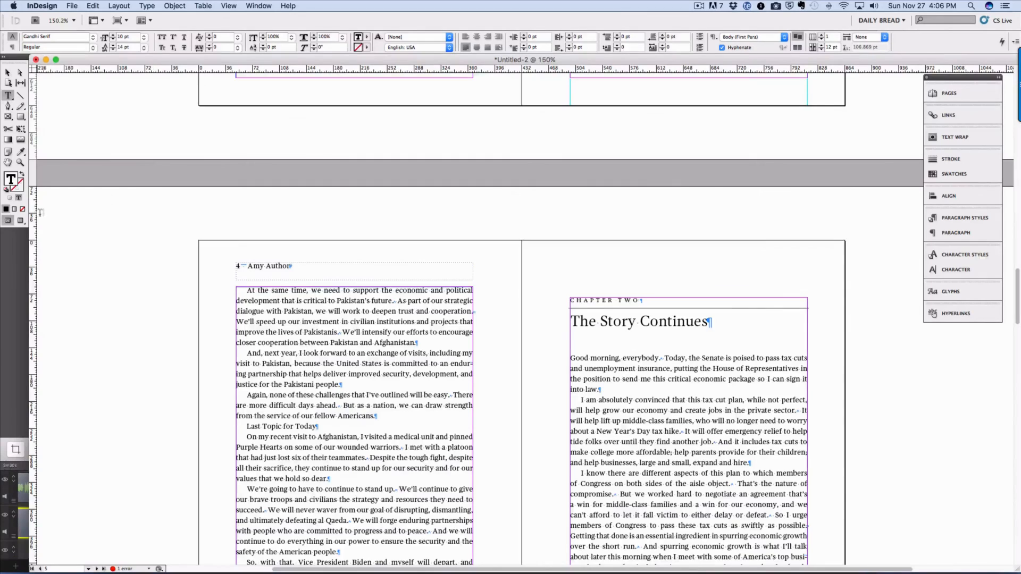
Switch to Preview mode and examine the layout of the formatted Chapter One and Chapter Two pages
{"action": "left_click", "coordinate": [21, 220]}
{"action": "scroll", "coordinate": [526, 356], "scroll_direction": "down", "scroll_amount": 10}
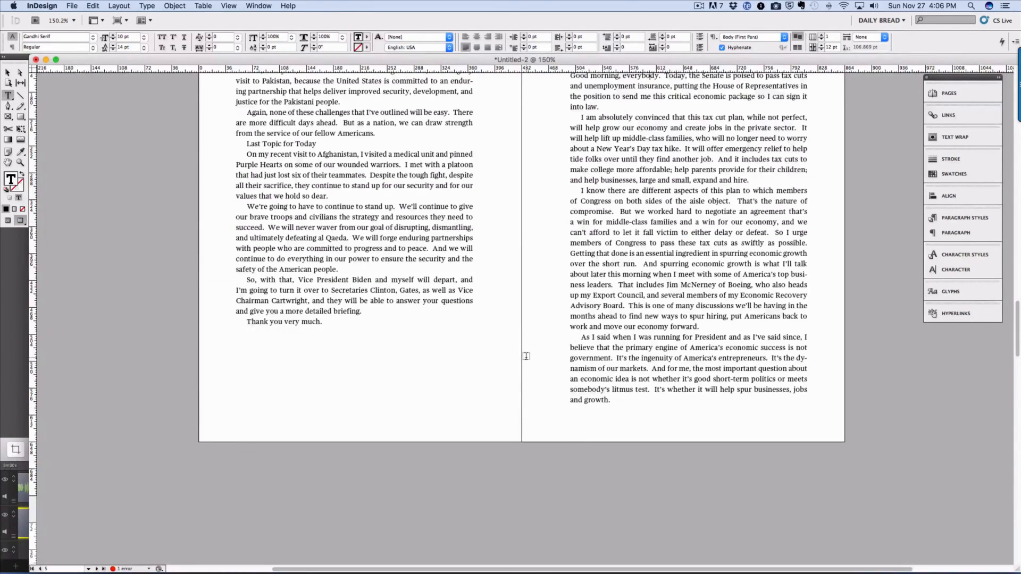
{"action": "scroll", "coordinate": [525, 356], "scroll_direction": "up", "scroll_amount": 2}
{"action": "scroll", "coordinate": [525, 356], "scroll_direction": "up", "scroll_amount": 2}
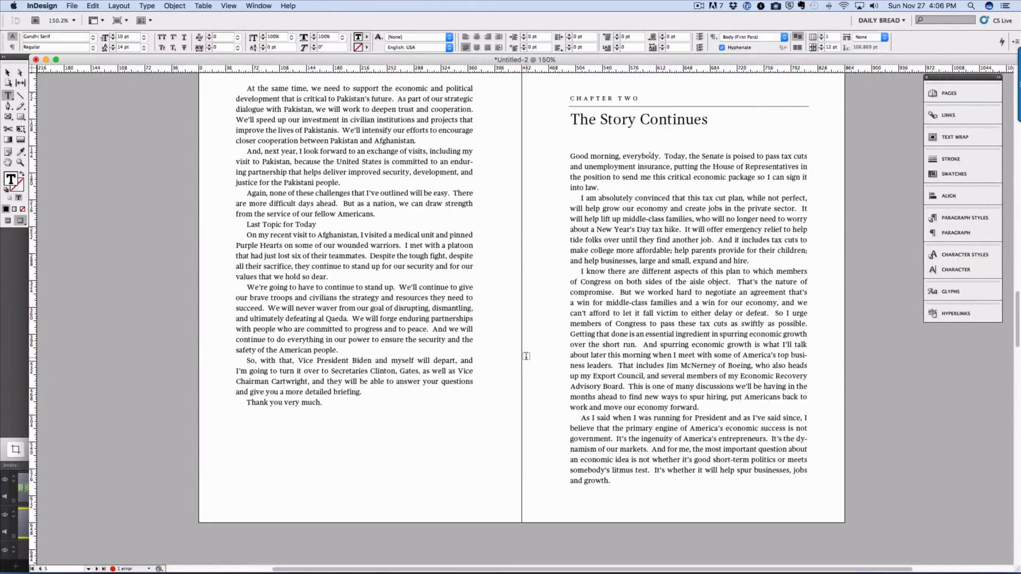
{"action": "scroll", "coordinate": [526, 356], "scroll_direction": "down", "scroll_amount": 20}
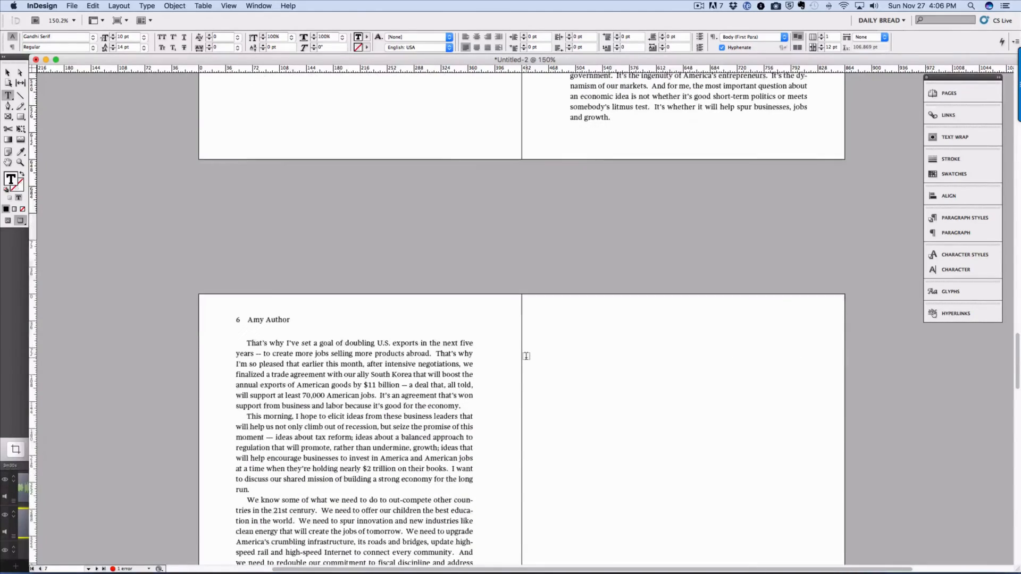
{"action": "scroll", "coordinate": [525, 356], "scroll_direction": "down", "scroll_amount": 4}
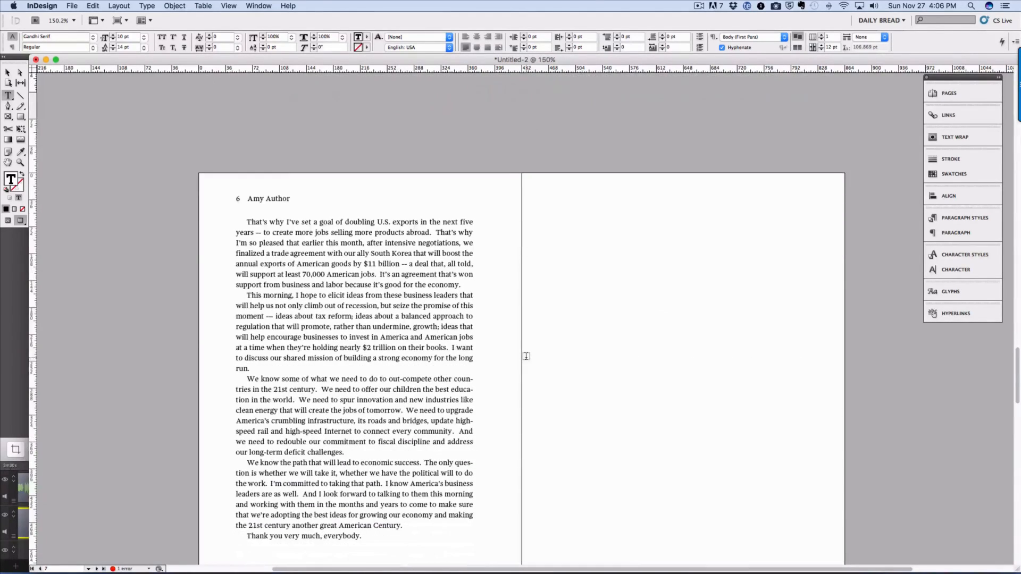
{"action": "scroll", "coordinate": [526, 356], "scroll_direction": "down", "scroll_amount": 15}
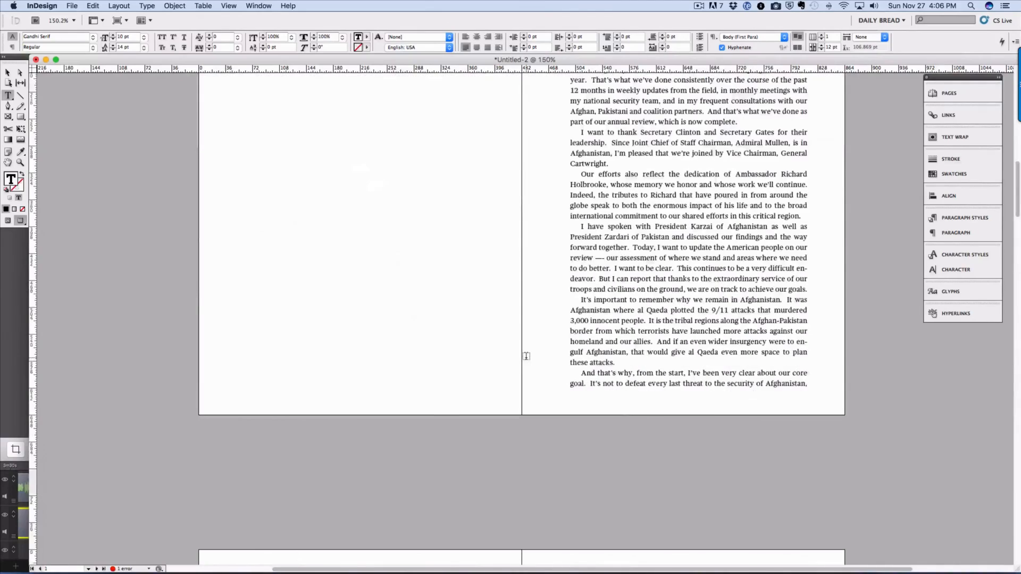
{"action": "scroll", "coordinate": [526, 356], "scroll_direction": "down", "scroll_amount": 20}
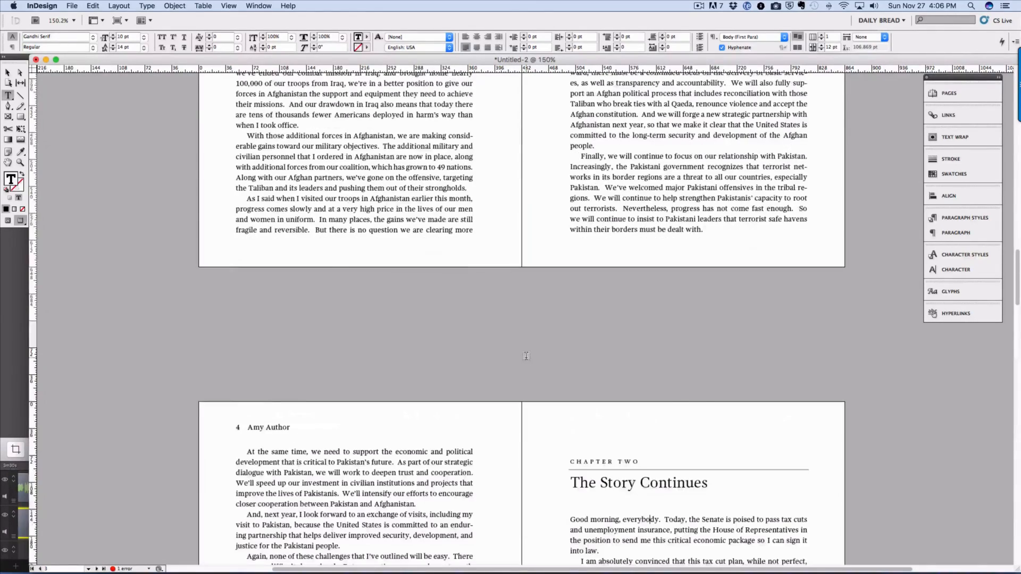
{"action": "scroll", "coordinate": [526, 355], "scroll_direction": "down", "scroll_amount": 14}
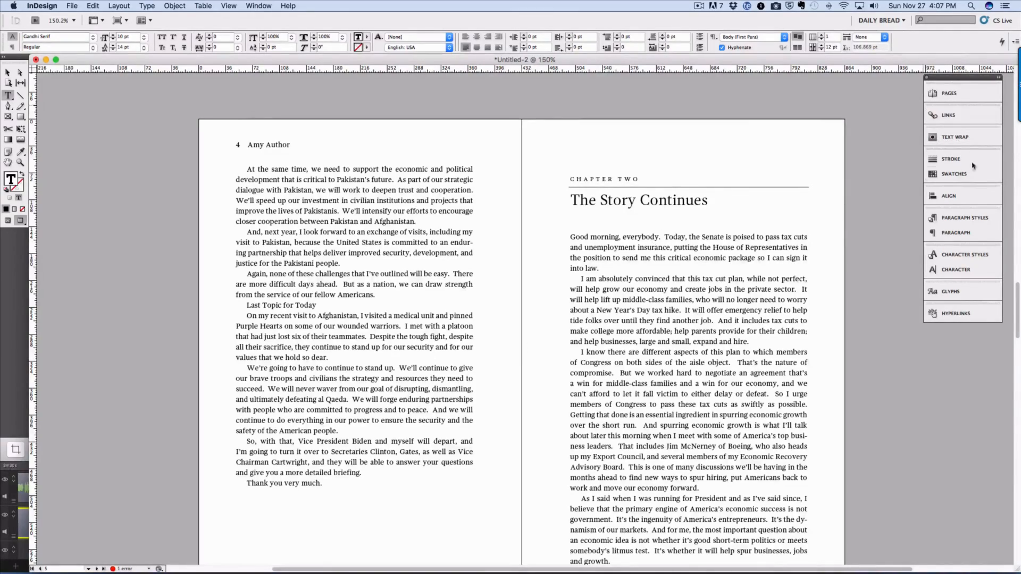
Open the list of paragraph styles beside the Chapter Two opening page
{"action": "left_click", "coordinate": [964, 218]}
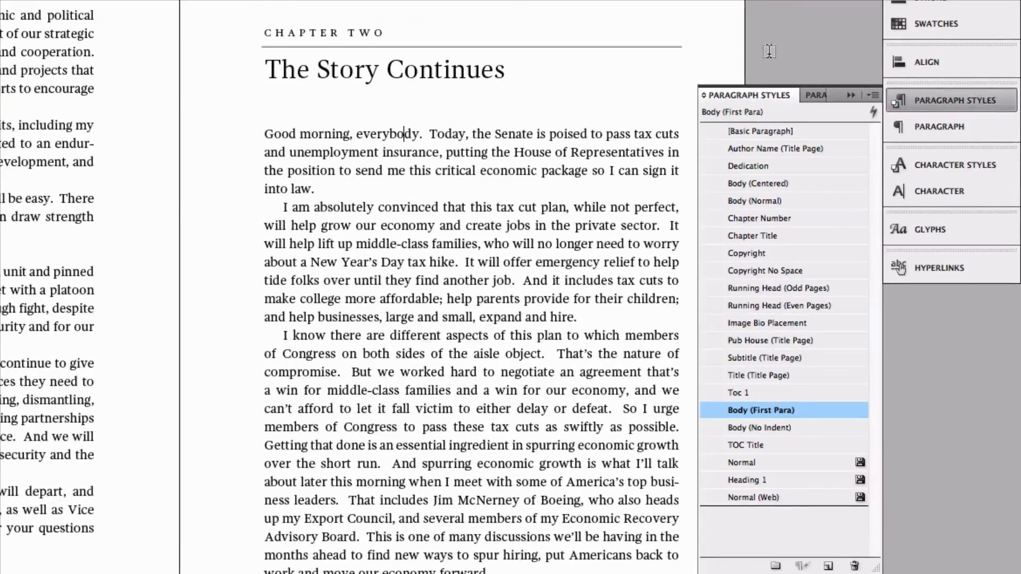